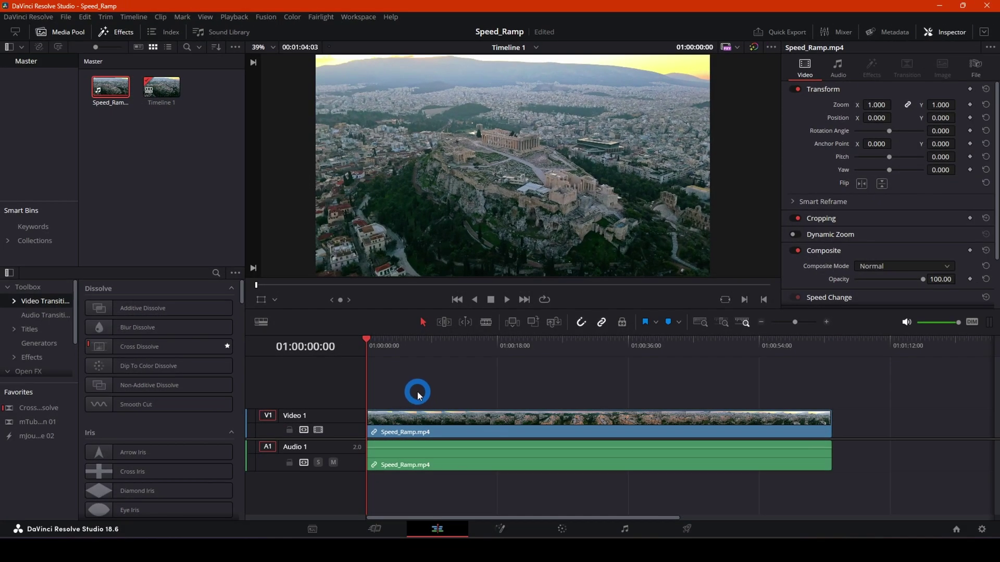
# - Display the retime controls on the Speed_Ramp.mp4 clip in the timeline
pyautogui.click(427, 423)
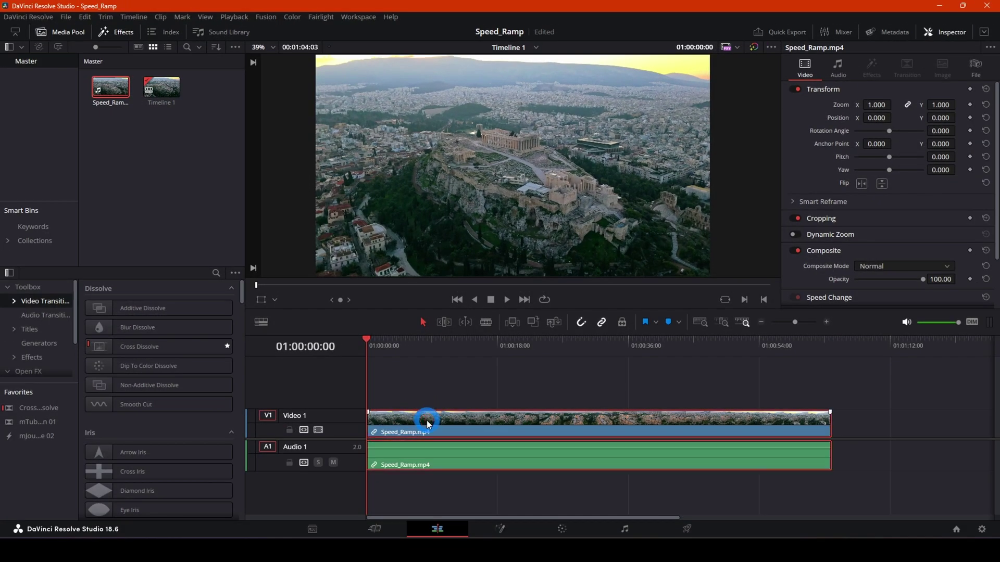
pyautogui.rightClick(427, 423)
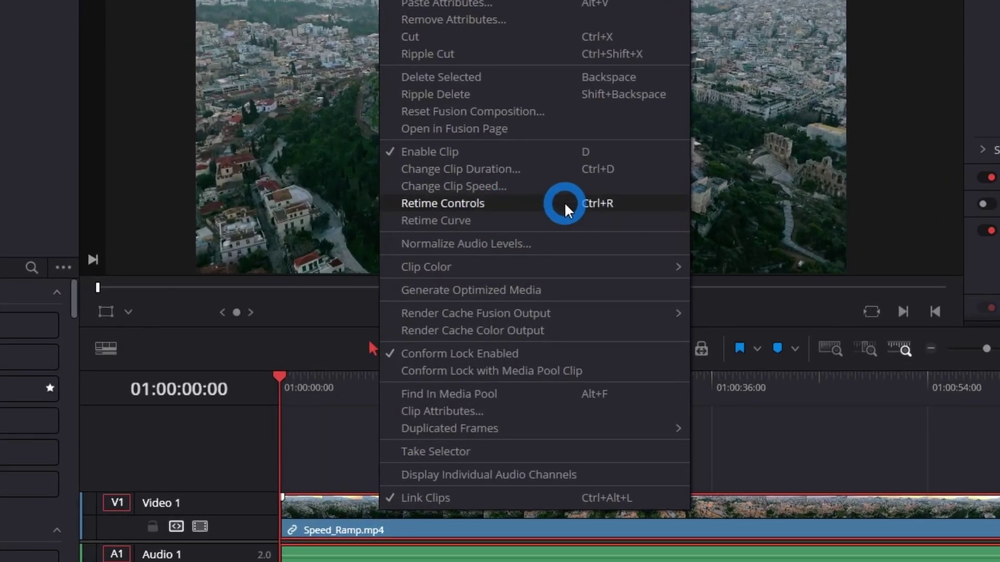
pyautogui.click(760, 516)
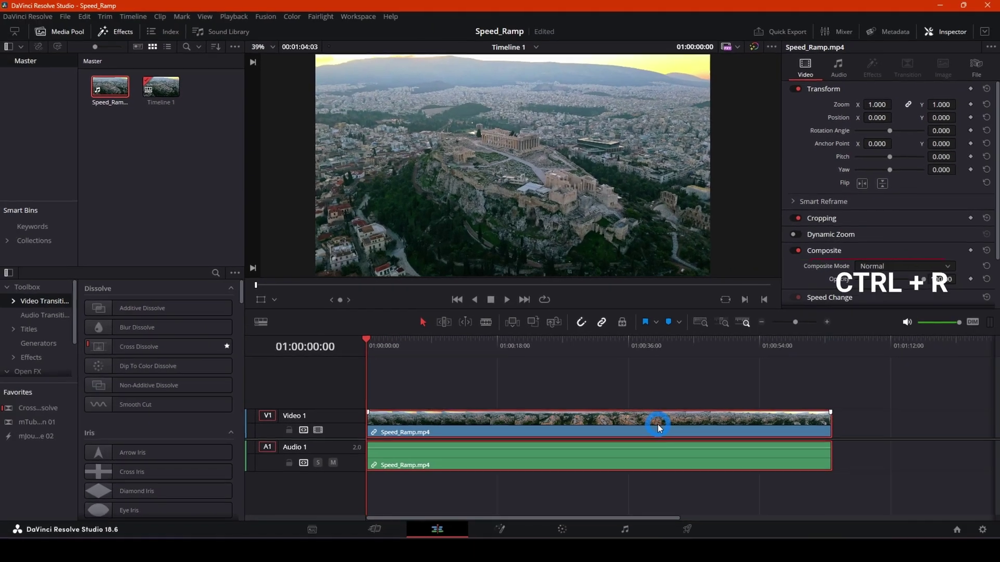
pyautogui.hotkey('ctrl', 'r')
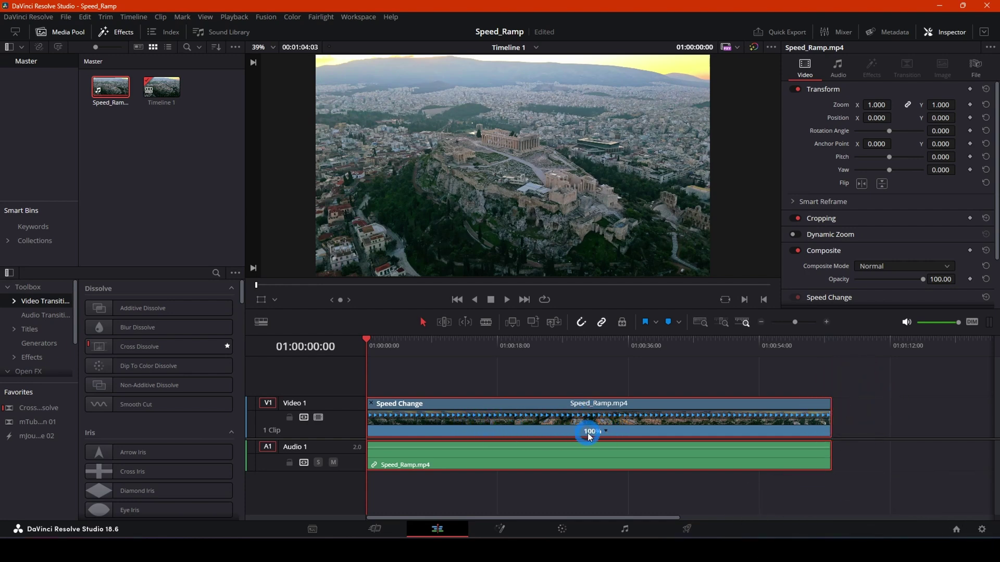
pyautogui.click(606, 431)
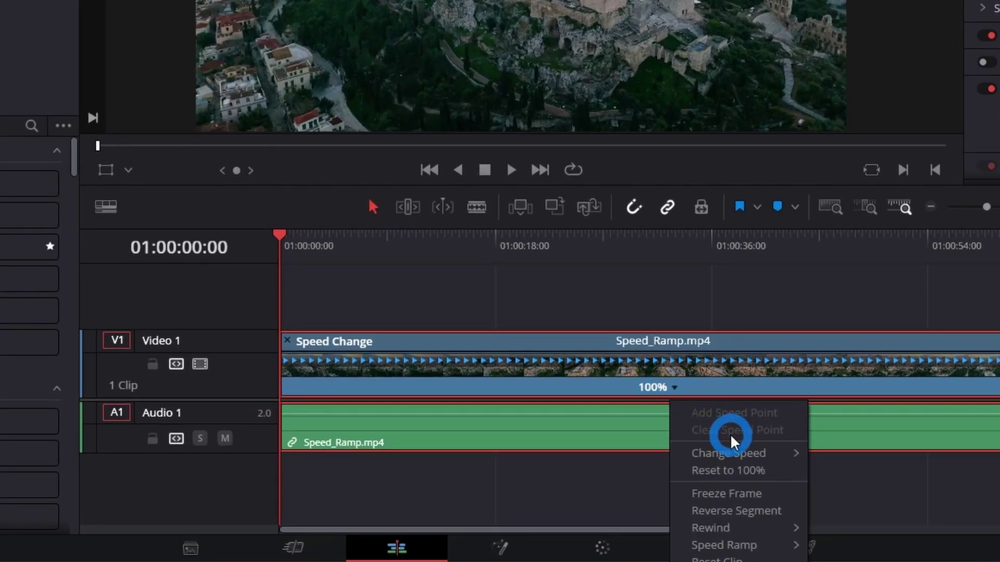
pyautogui.moveTo(736, 453)
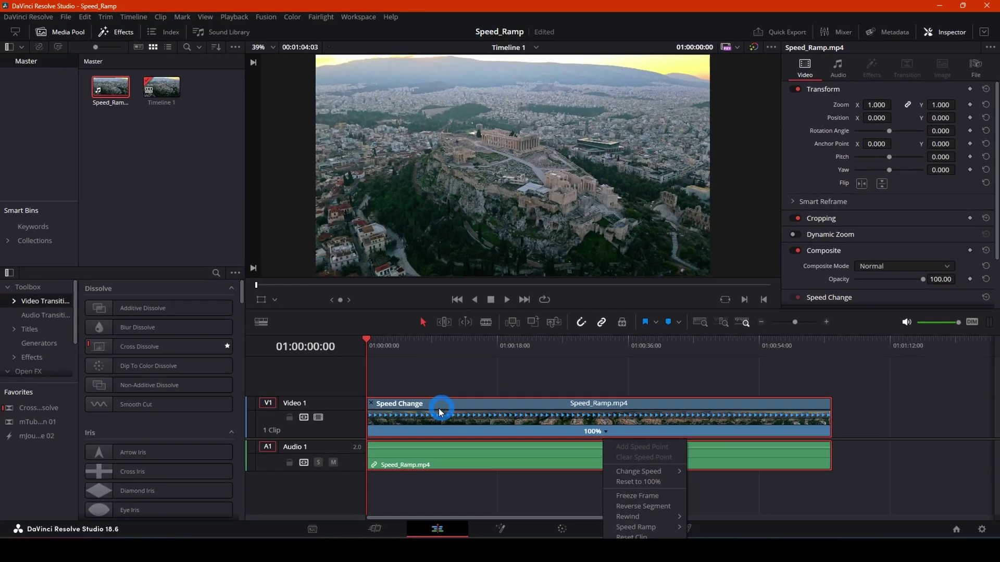
pyautogui.click(402, 379)
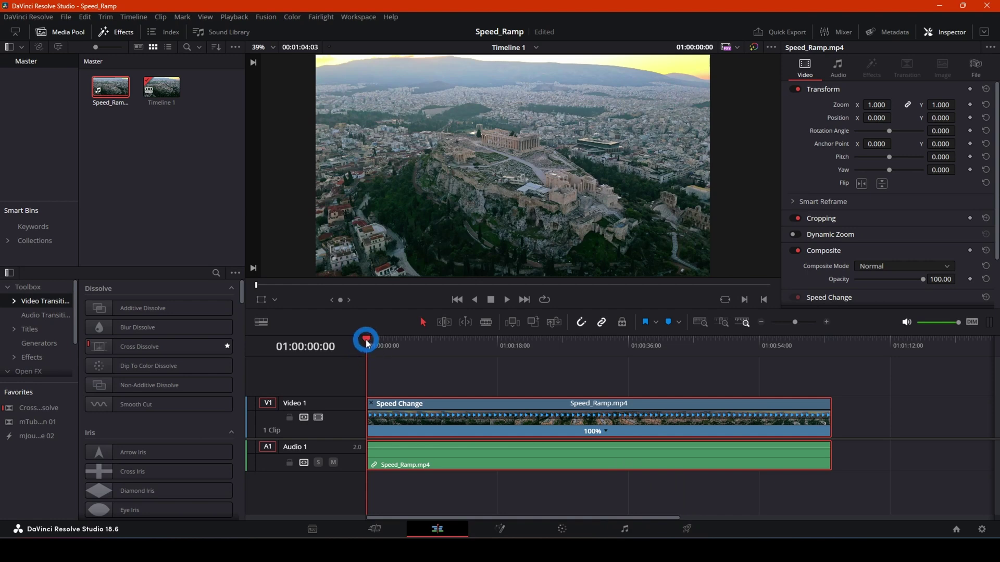
# - Add a speed point to the clip at 01:00:03:28
pyautogui.moveTo(371, 343); pyautogui.dragTo(395, 346)
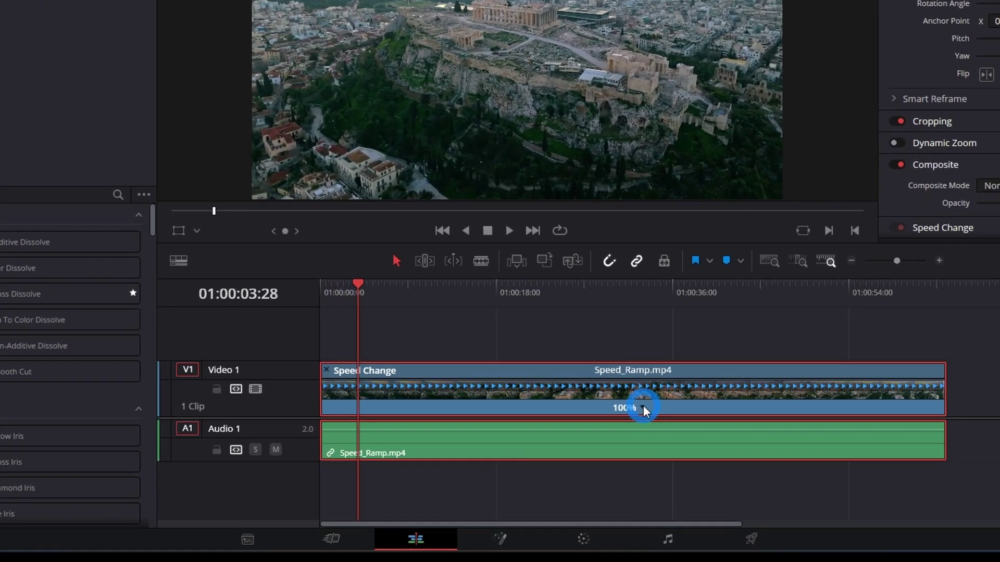
pyautogui.rightClick(606, 437)
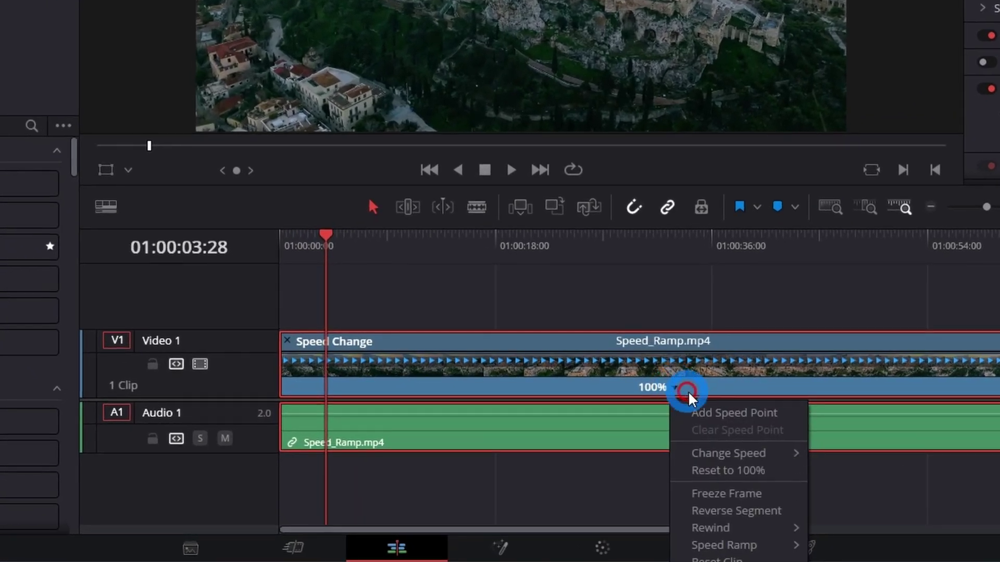
pyautogui.click(717, 413)
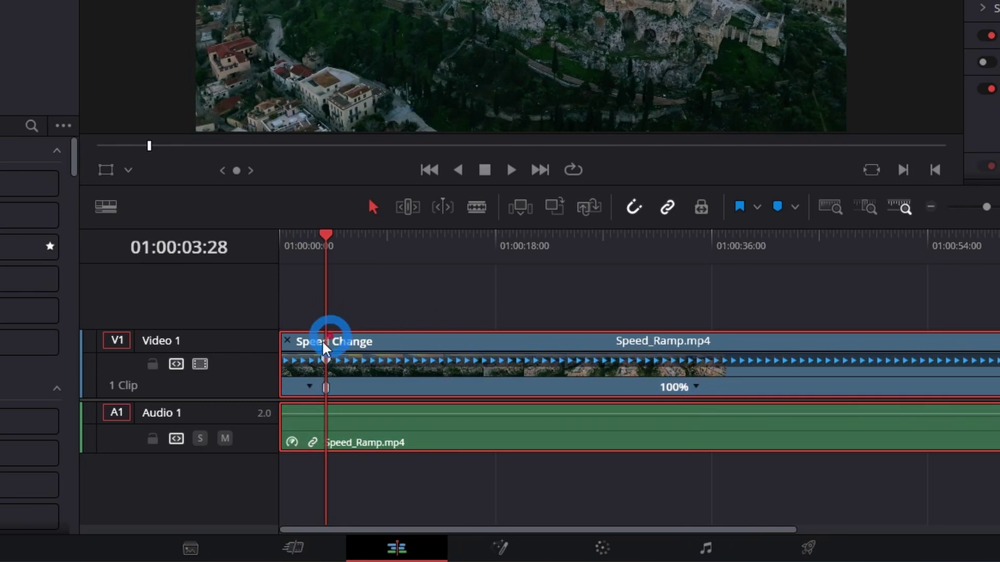
pyautogui.click(310, 388)
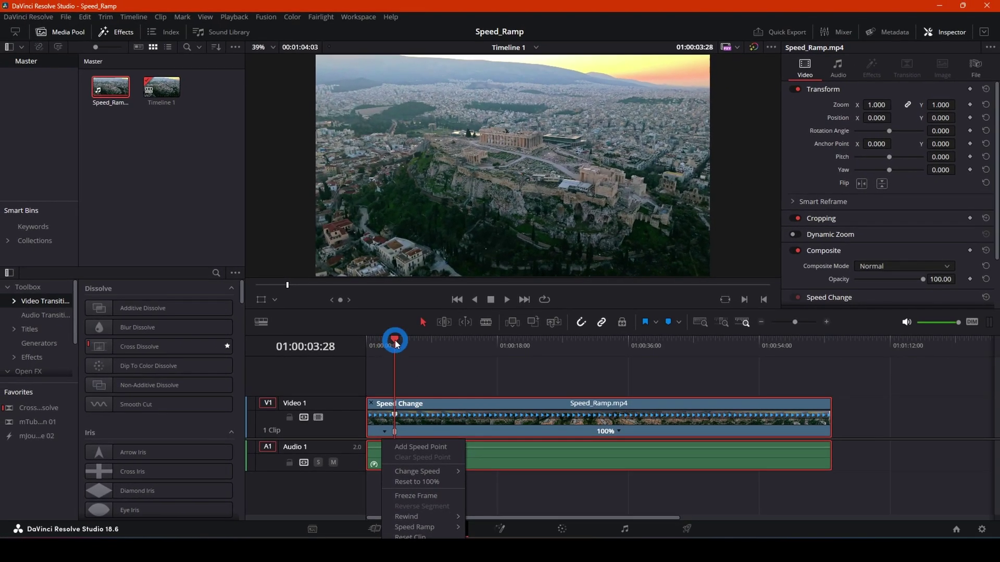
pyautogui.click(395, 344)
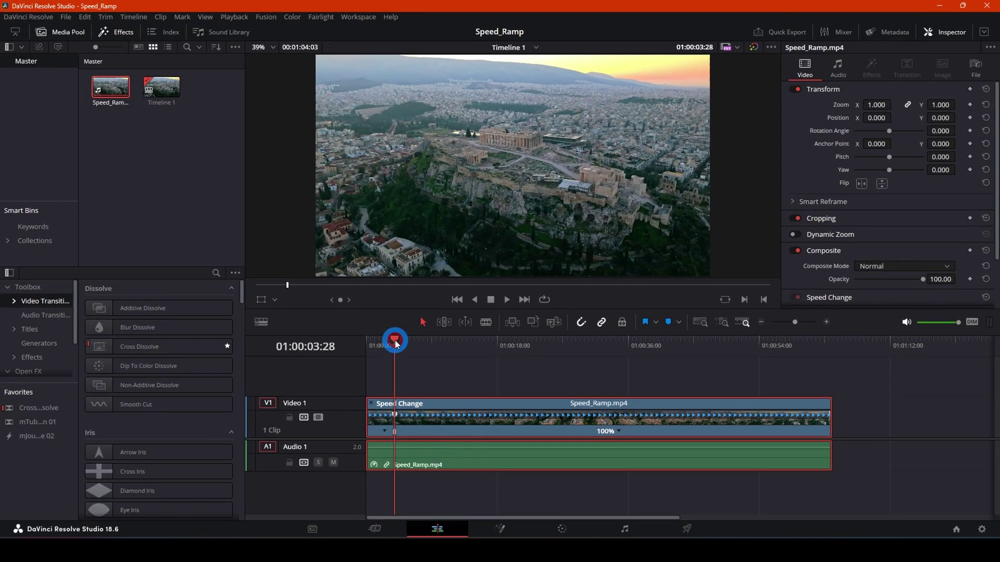
# - Add speed points to the clip at 01:00:15:05 and 01:00:22:07
pyautogui.moveTo(395, 341); pyautogui.dragTo(477, 360)
pyautogui.click(619, 433)
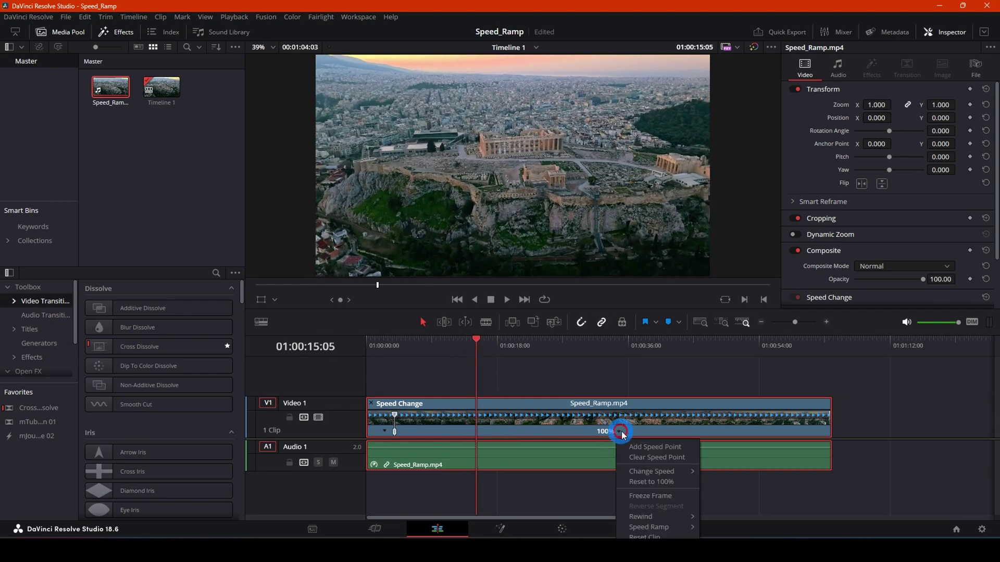
pyautogui.click(638, 446)
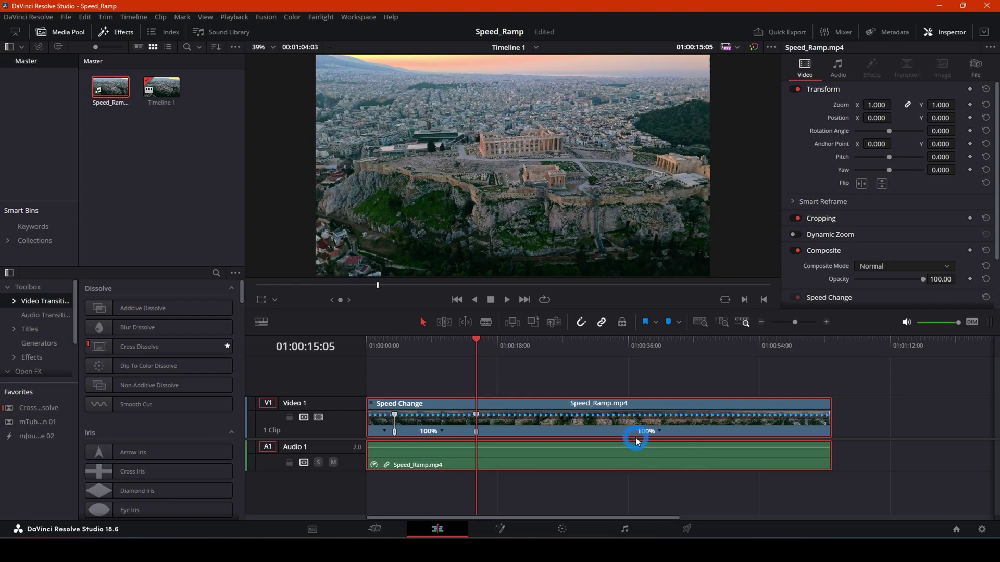
pyautogui.moveTo(480, 344); pyautogui.dragTo(530, 354)
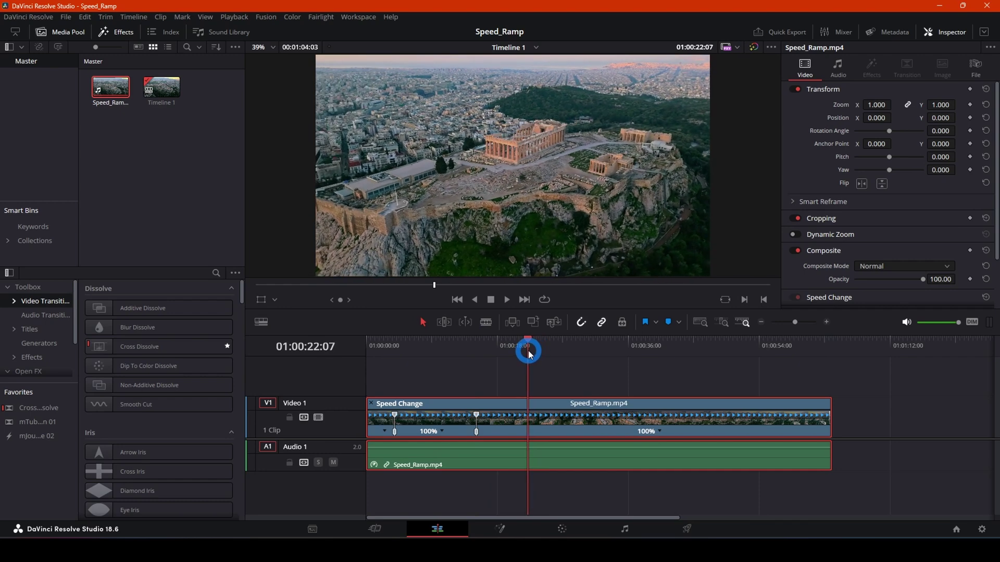
pyautogui.click(660, 436)
pyautogui.click(682, 443)
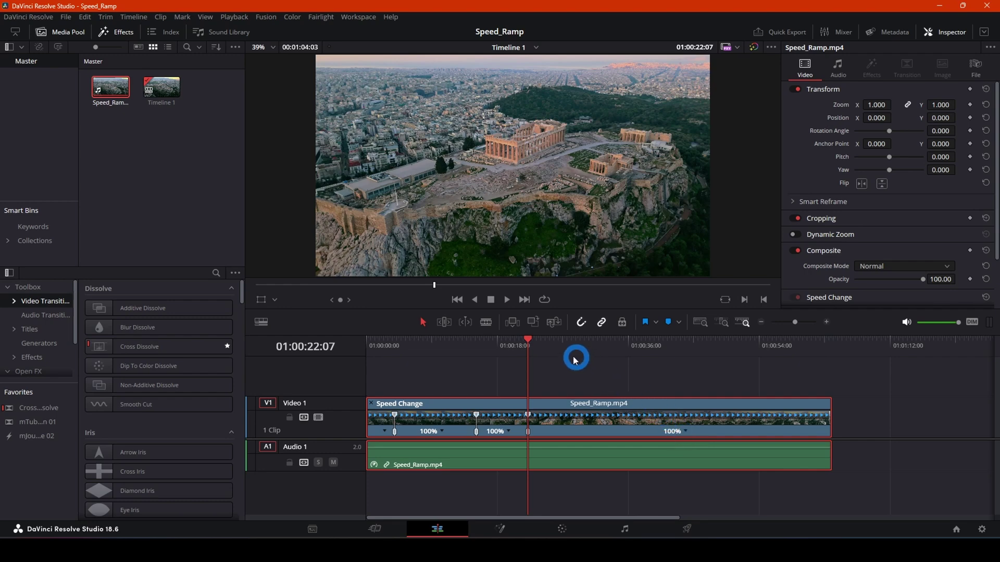
# - Add two more speed points to the clip at 01:00:31:25 and 01:00:39:06
pyautogui.moveTo(529, 340); pyautogui.dragTo(599, 355)
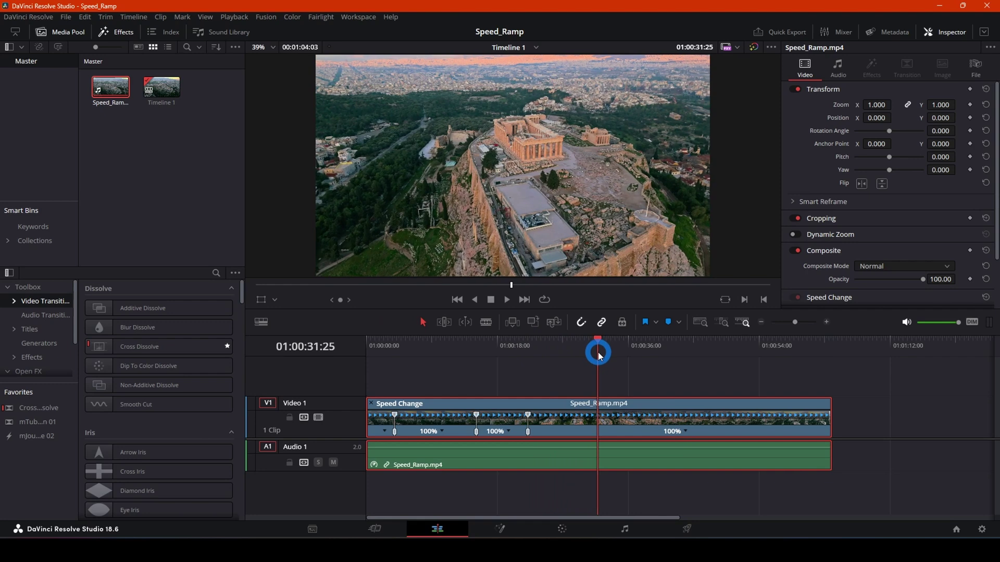
pyautogui.click(687, 435)
pyautogui.click(704, 445)
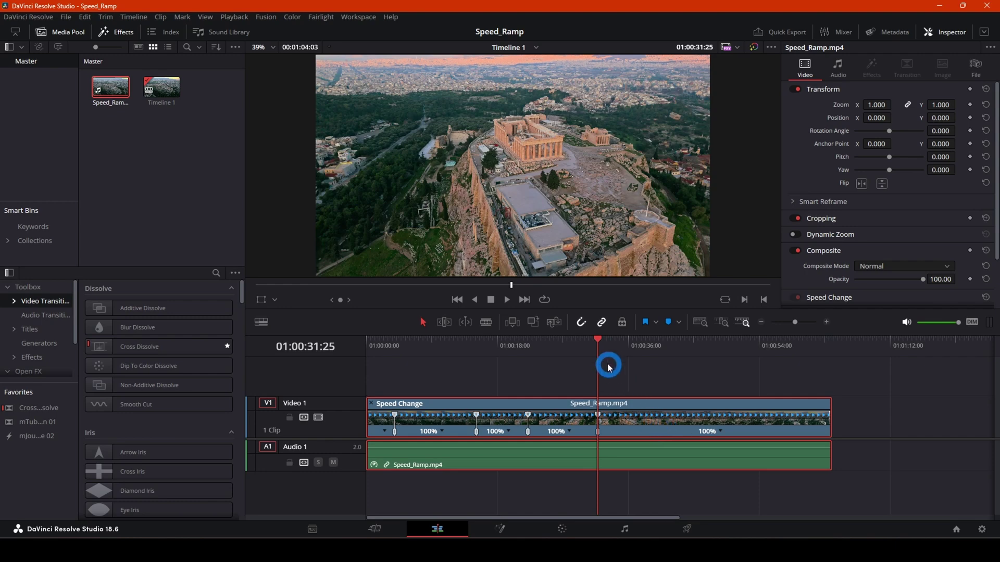
pyautogui.moveTo(598, 343); pyautogui.dragTo(653, 354)
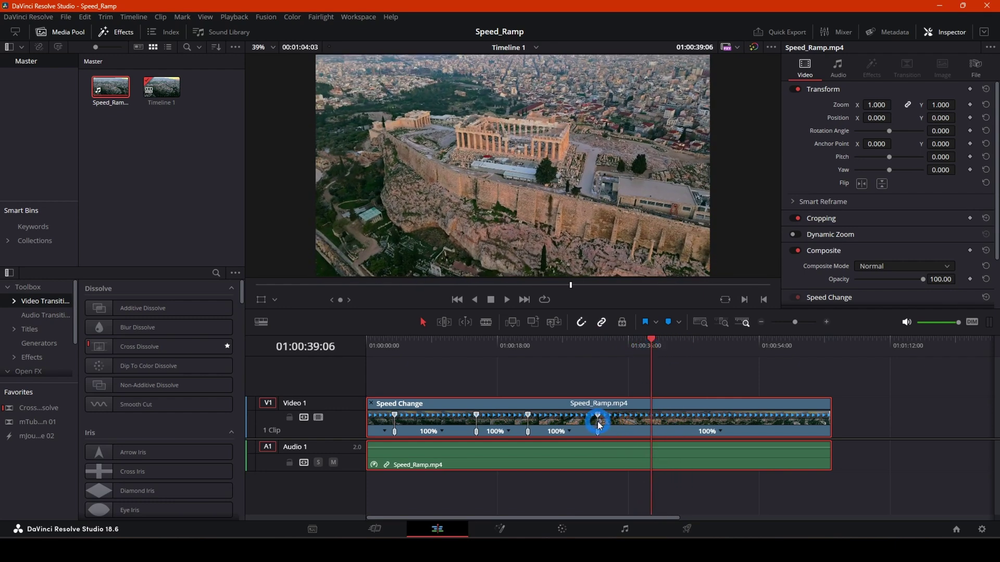
pyautogui.click(722, 432)
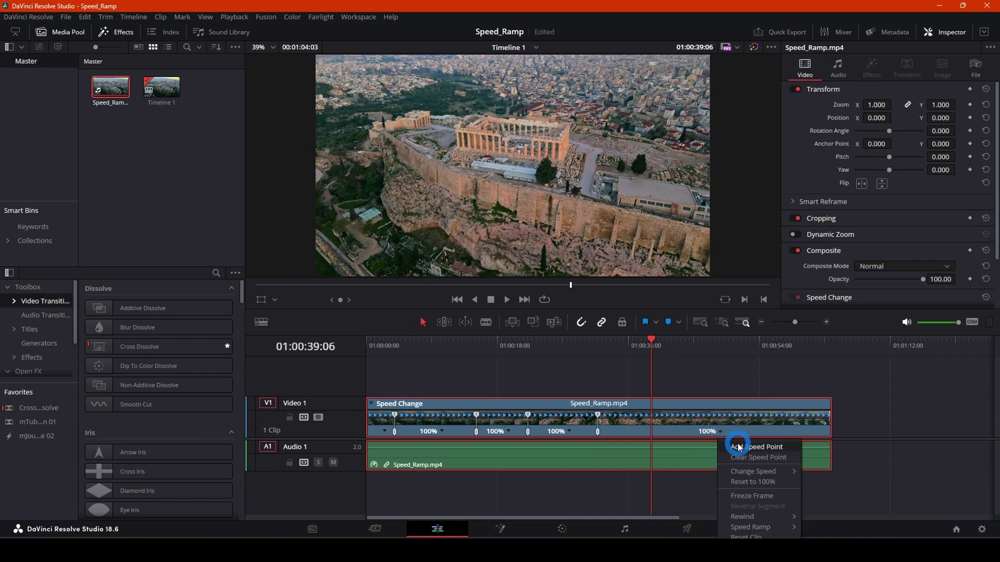
pyautogui.click(739, 446)
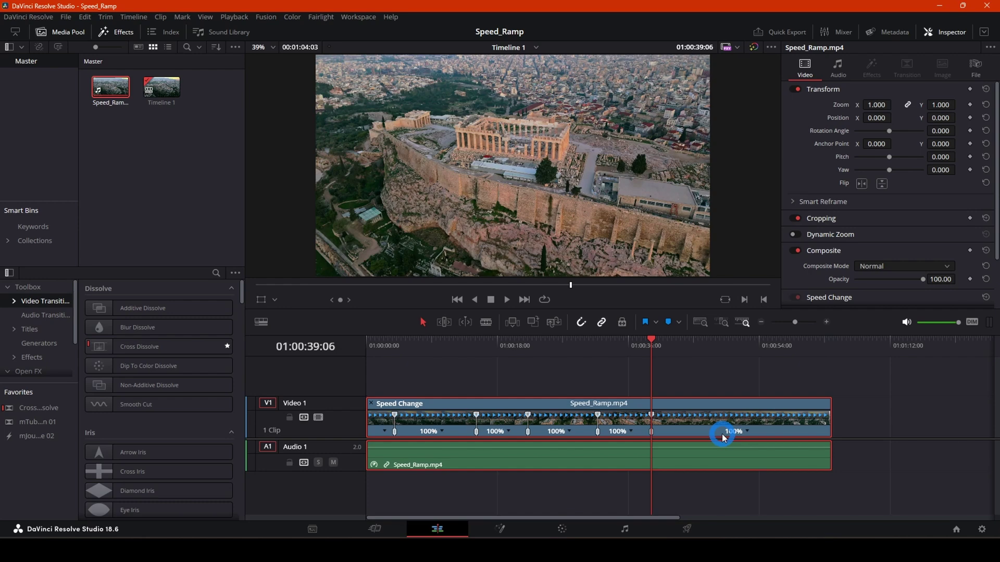
# - Add a final speed point to the clip just before 01:00:54:00
pyautogui.moveTo(654, 346); pyautogui.dragTo(757, 359)
pyautogui.click(748, 433)
pyautogui.click(767, 446)
pyautogui.moveTo(755, 347); pyautogui.dragTo(823, 351)
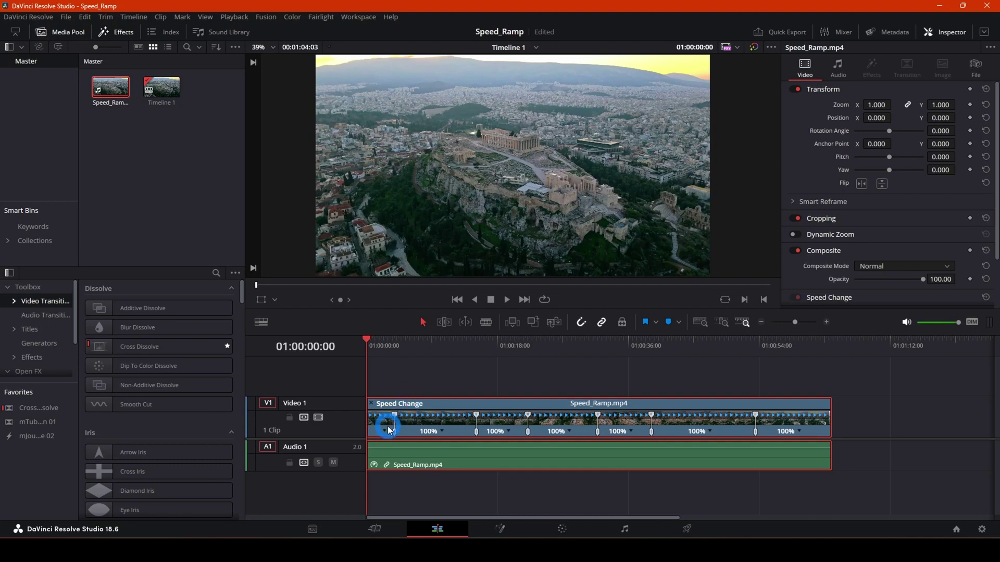
# - Change the speed of the clip's first segment to 50% and play it back from near the start
pyautogui.scroll(1, 395, 417)
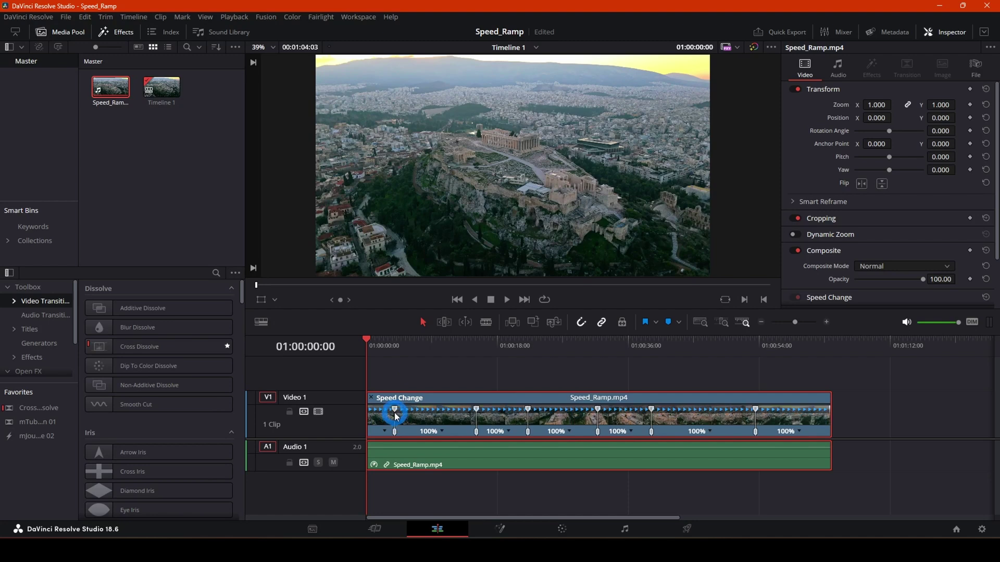
pyautogui.scroll(5, 388, 422)
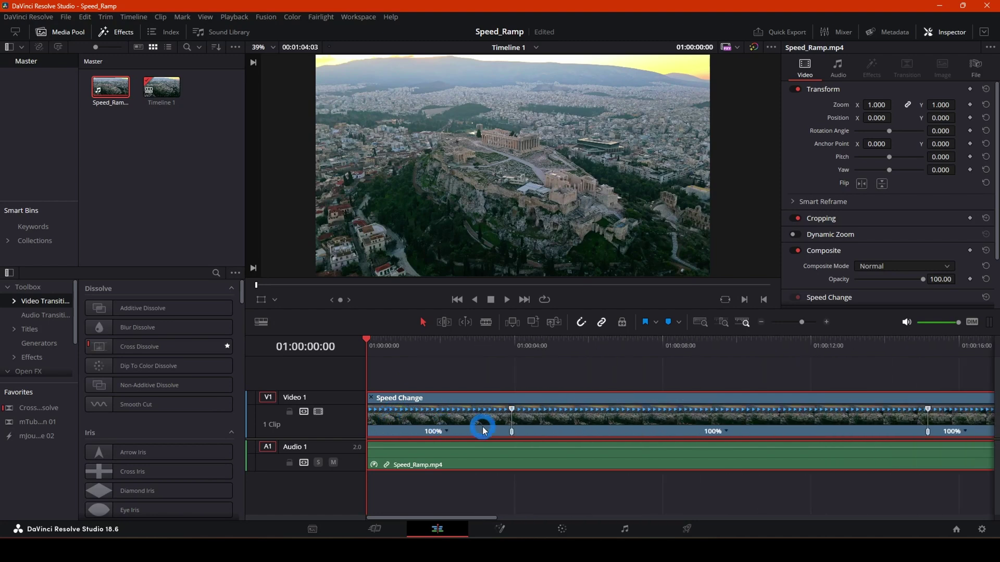
pyautogui.scroll(1, 467, 420)
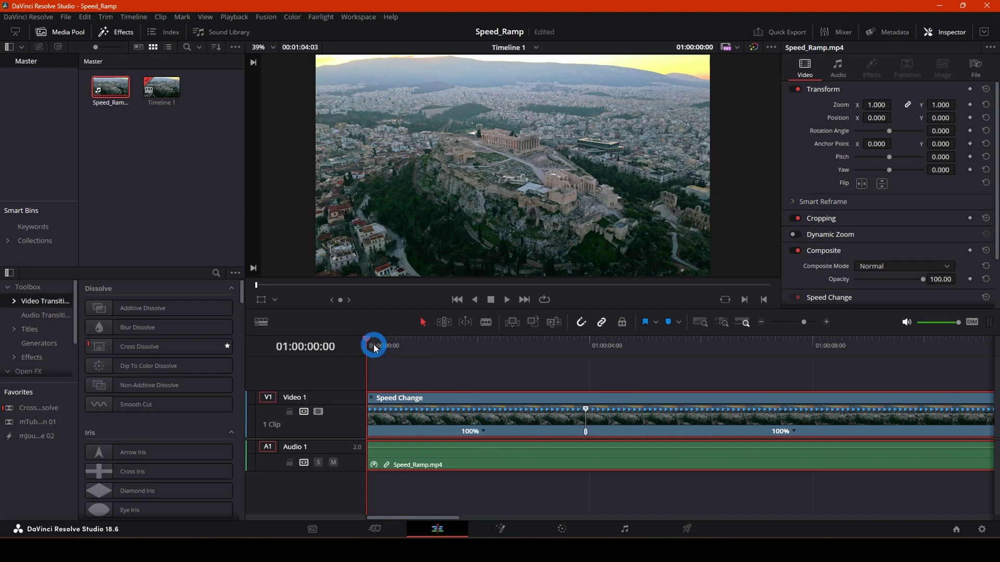
pyautogui.moveTo(370, 343)
pyautogui.mouseDown()
pyautogui.moveTo(549, 358)
pyautogui.moveTo(489, 351)
pyautogui.moveTo(373, 361)
pyautogui.mouseUp()
pyautogui.press('space')
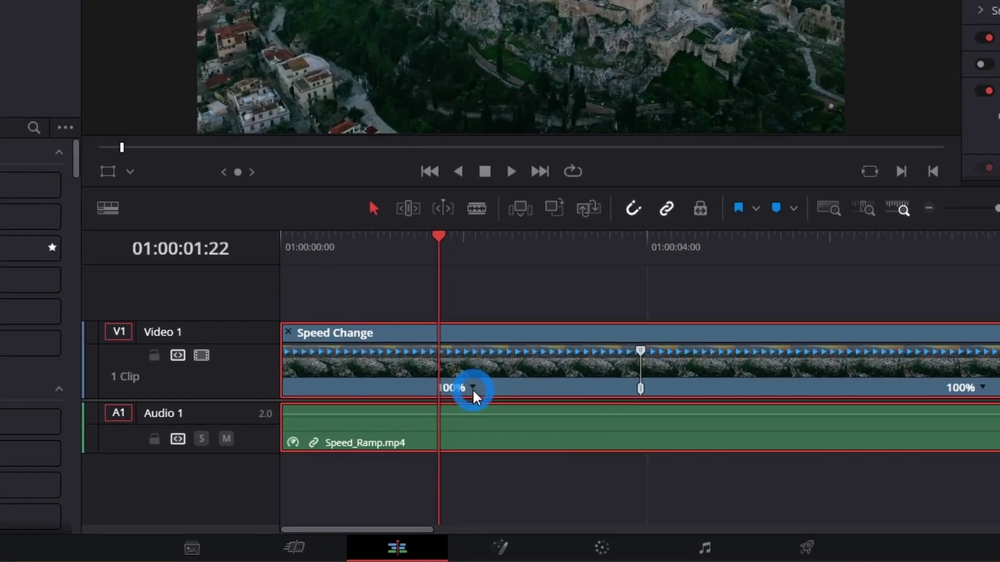
pyautogui.click(482, 431)
pyautogui.moveTo(557, 451)
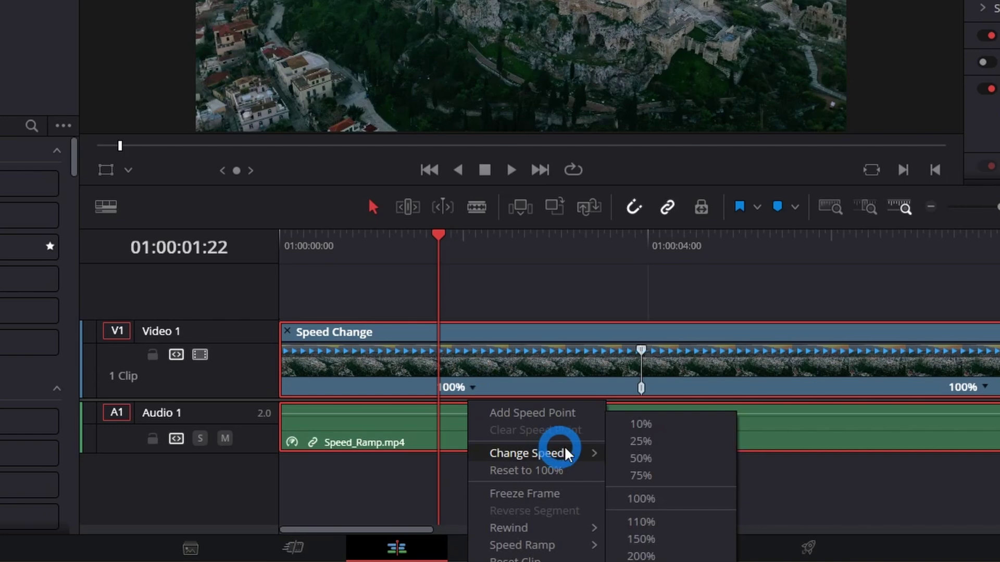
pyautogui.click(666, 455)
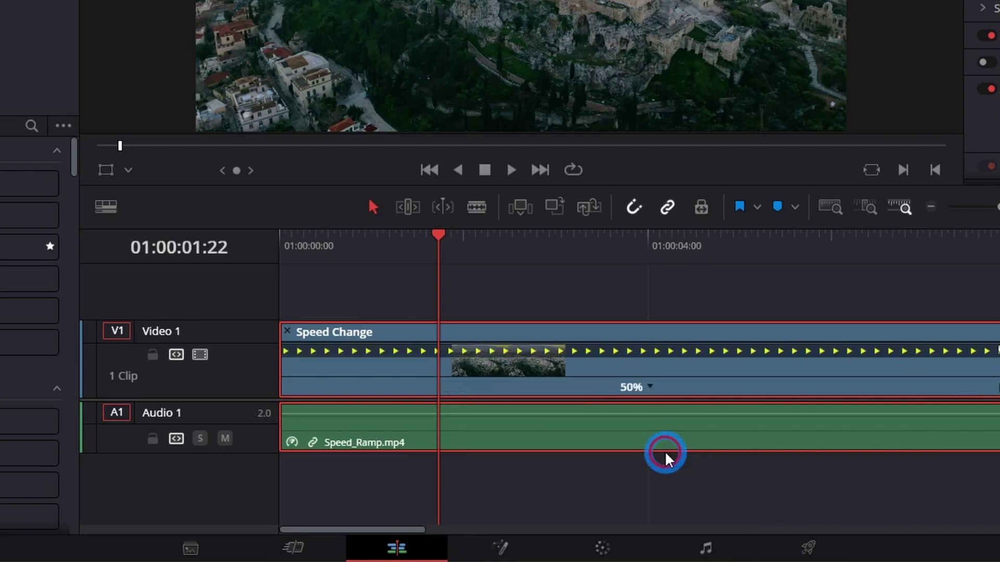
pyautogui.click(301, 236)
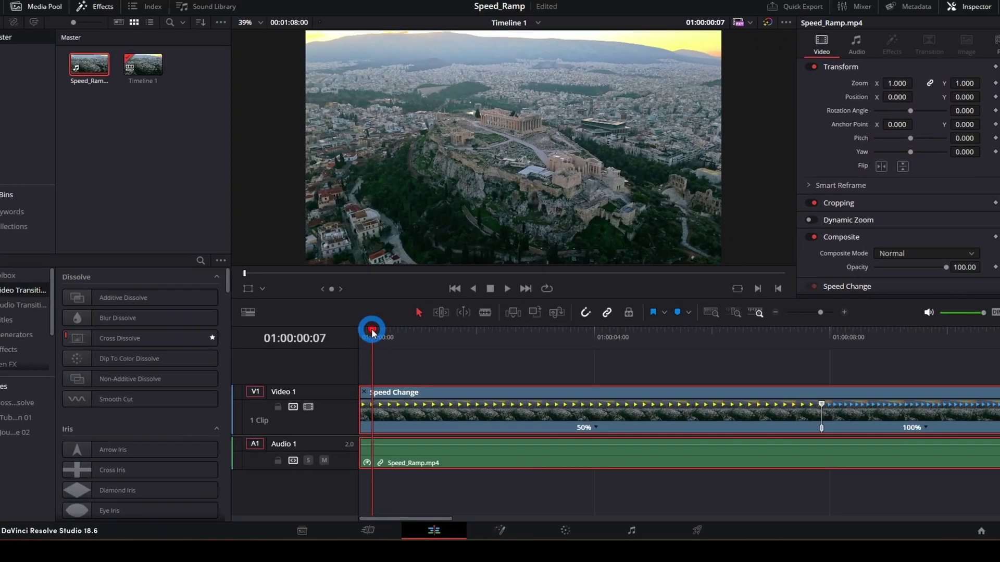
pyautogui.press('space')
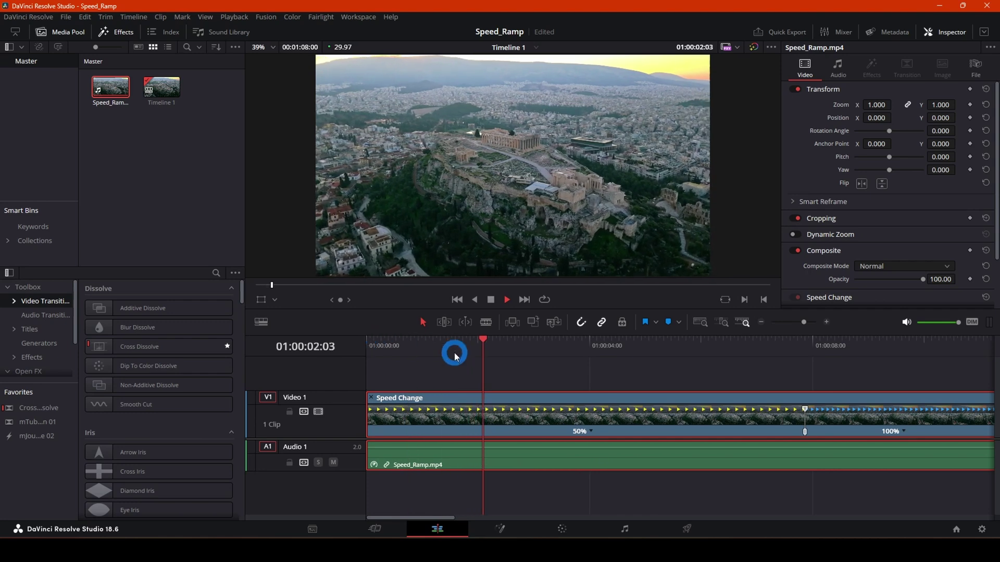
# - Change the speed of the clip's second segment to 800% and play back the transition into it
pyautogui.hscroll(3, 851, 390)
pyautogui.hscroll(2, 852, 390)
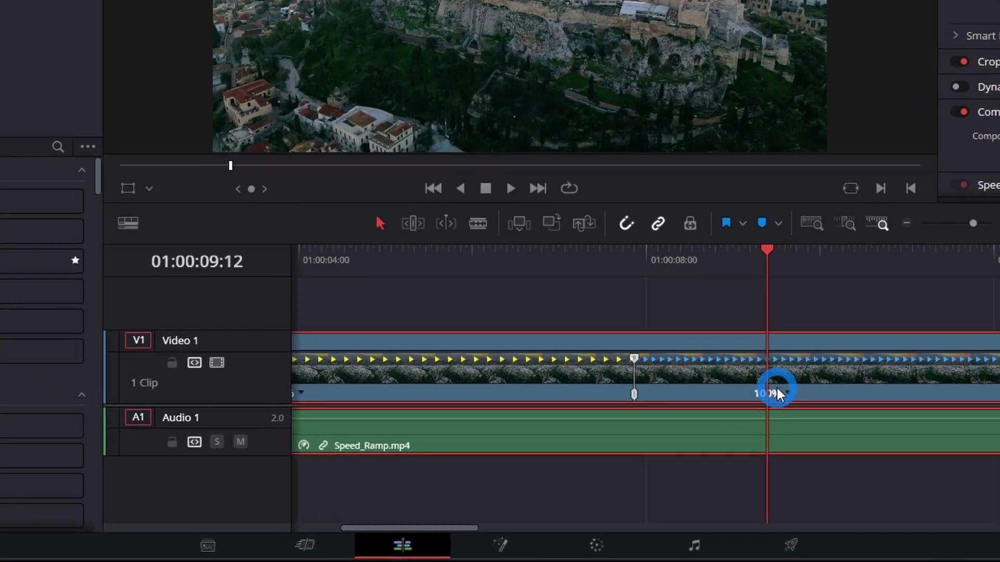
pyautogui.click(684, 431)
pyautogui.click(893, 463)
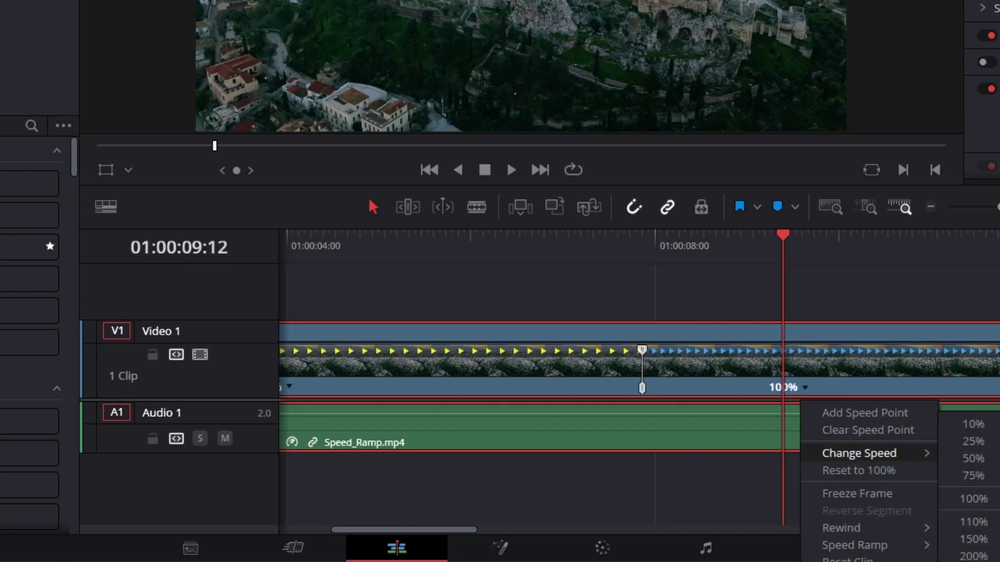
pyautogui.click(976, 561)
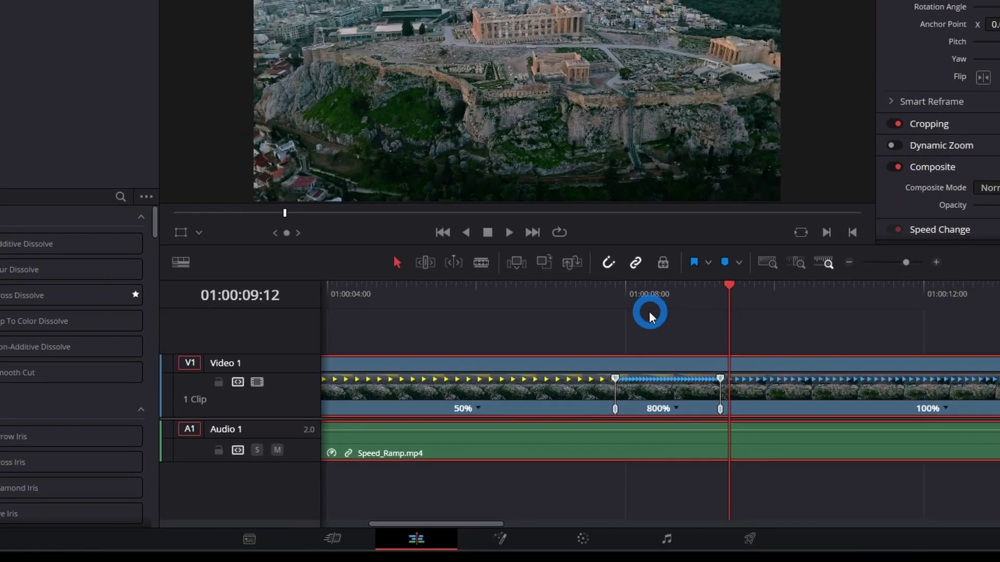
pyautogui.click(658, 247)
pyautogui.press('space')
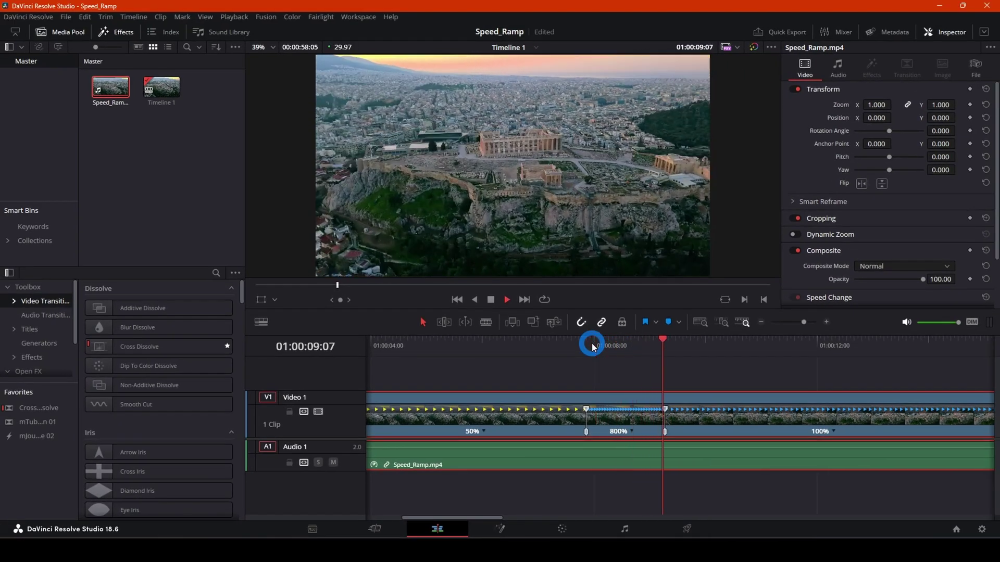
pyautogui.click(592, 346)
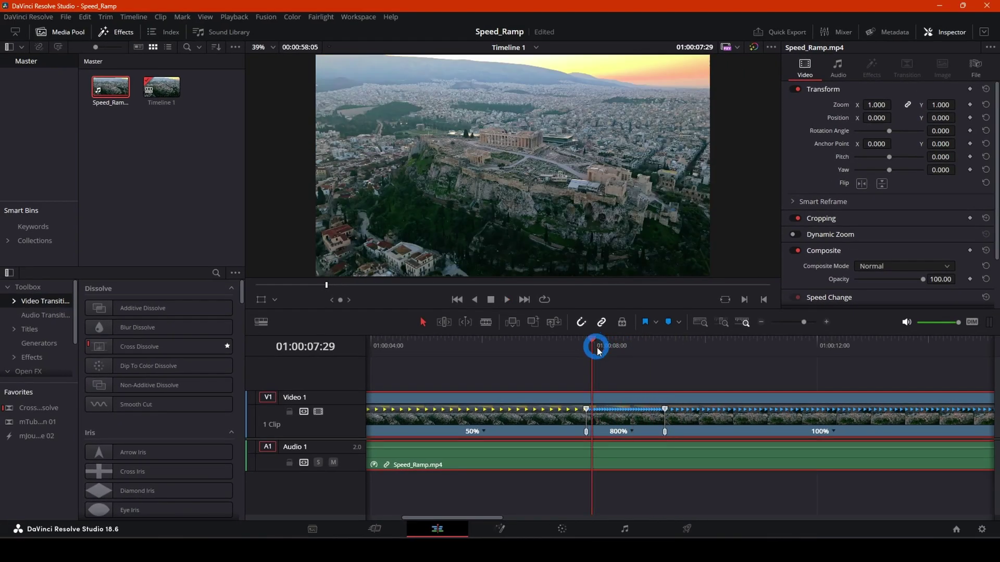
# - Change the speed of the clip's second segment to 400% and play back the transition into it
pyautogui.press('space')
pyautogui.press('space')
pyautogui.click(631, 433)
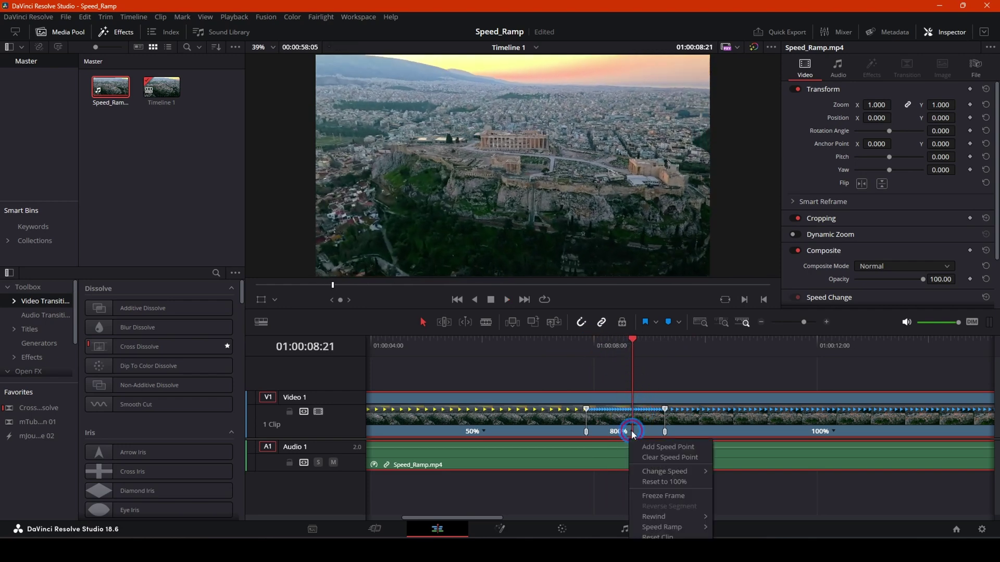
pyautogui.moveTo(682, 471)
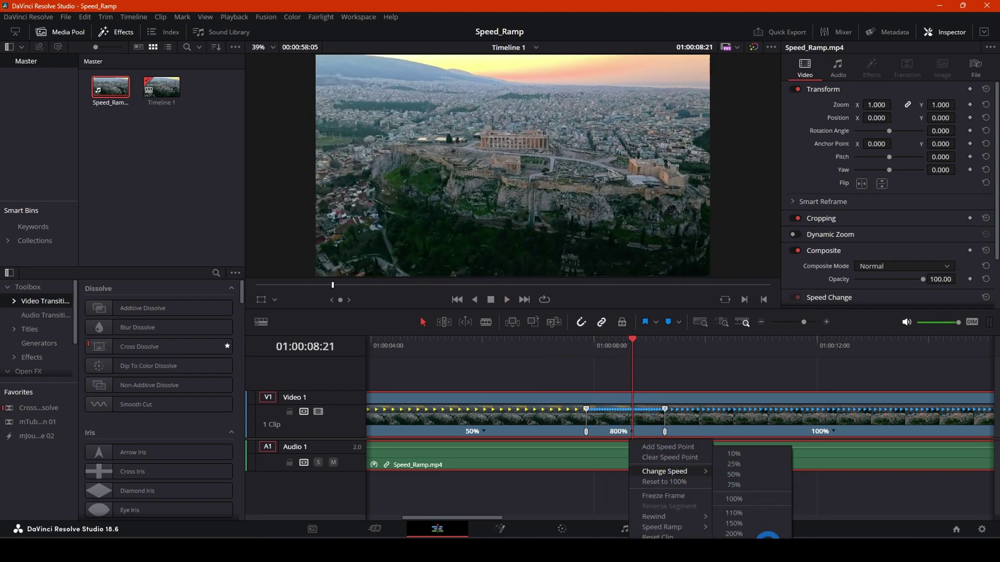
pyautogui.click(768, 544)
pyautogui.press('space')
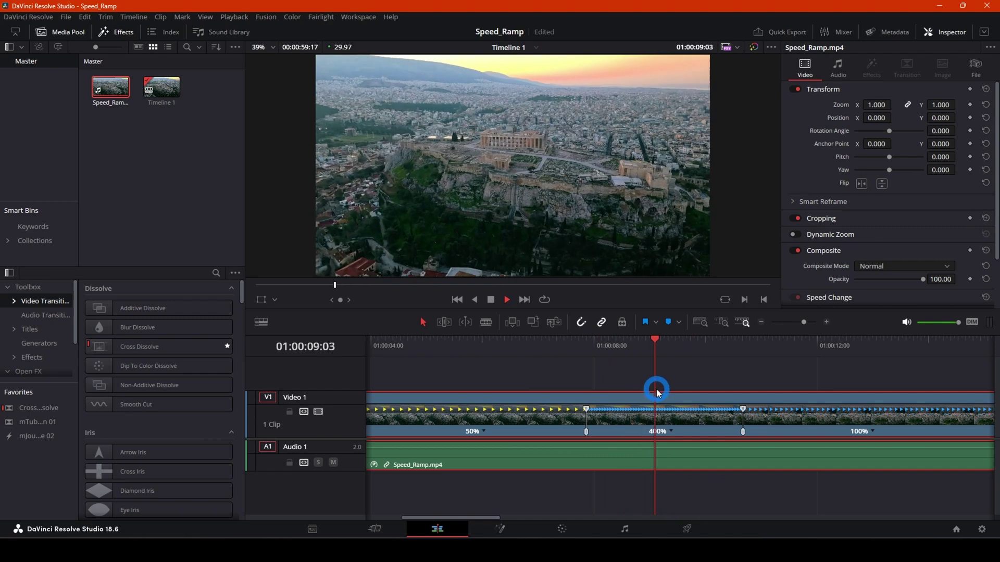
pyautogui.click(620, 350)
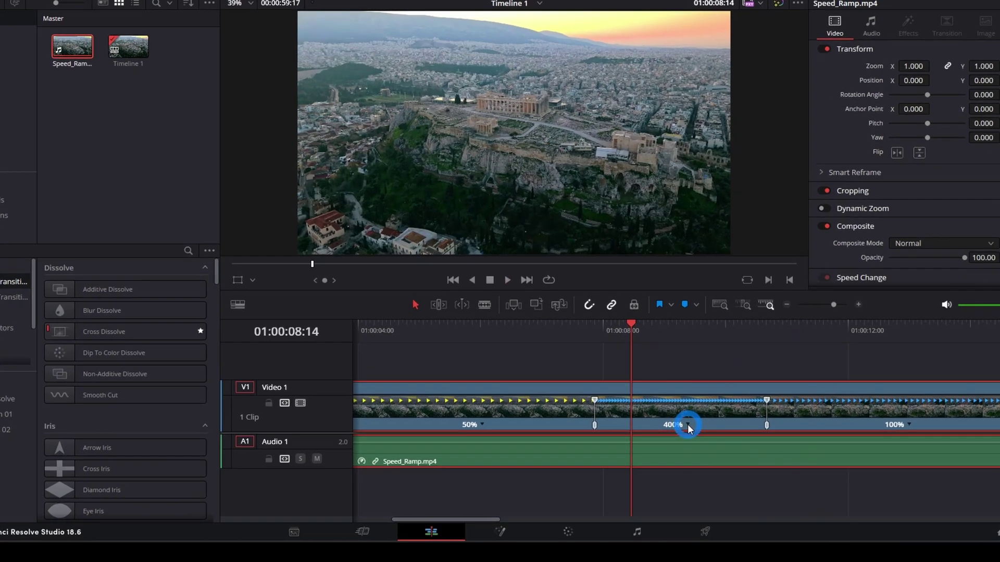
# - Move the second segment's ending speed point earlier until the segment runs at 610%, and play back the transition
pyautogui.click(671, 432)
pyautogui.moveTo(718, 474)
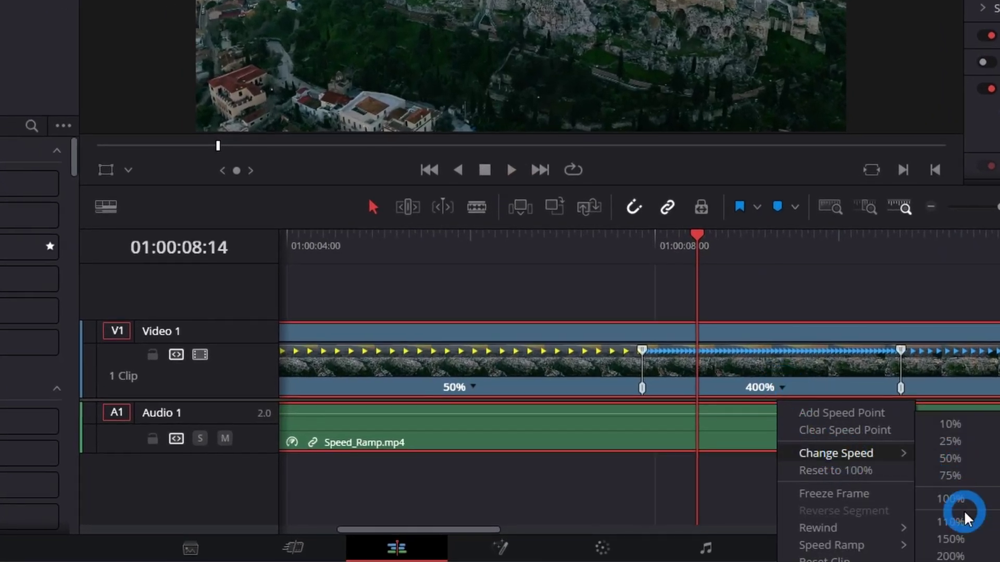
pyautogui.click(900, 350)
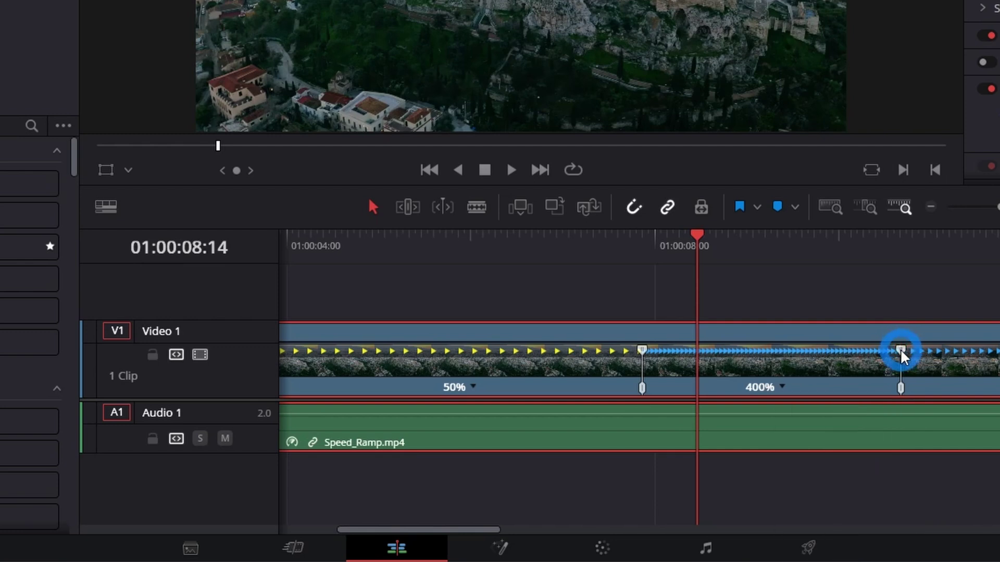
pyautogui.moveTo(896, 351); pyautogui.dragTo(831, 352)
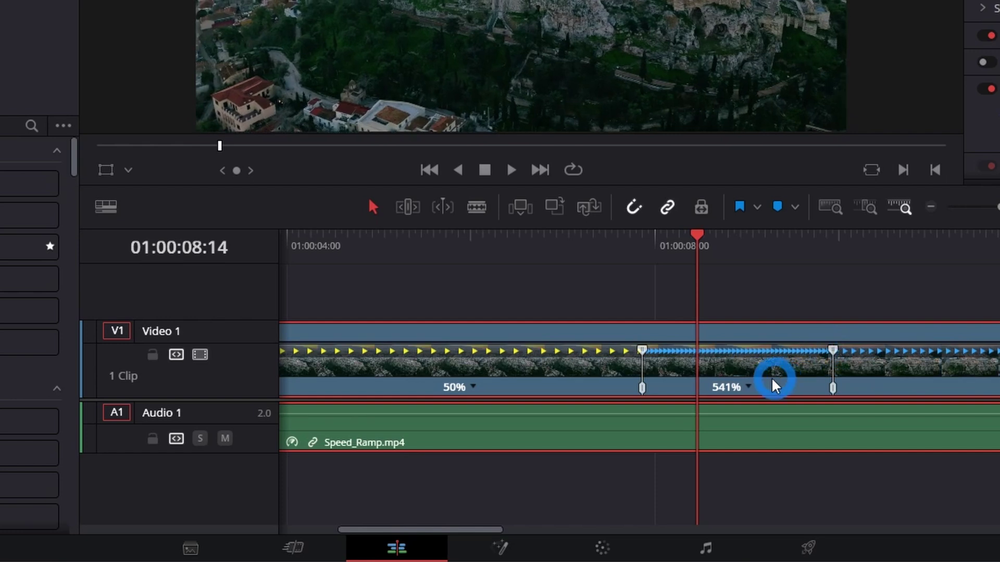
pyautogui.moveTo(831, 354)
pyautogui.mouseDown()
pyautogui.moveTo(821, 353)
pyautogui.moveTo(999, 352)
pyautogui.moveTo(734, 350)
pyautogui.moveTo(840, 354)
pyautogui.mouseUp()
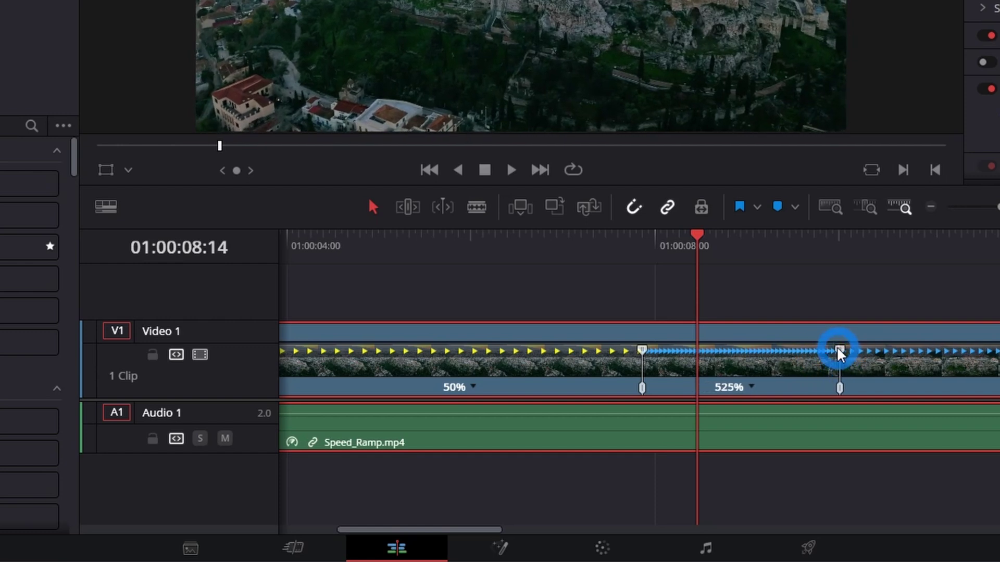
pyautogui.moveTo(842, 357); pyautogui.dragTo(810, 357)
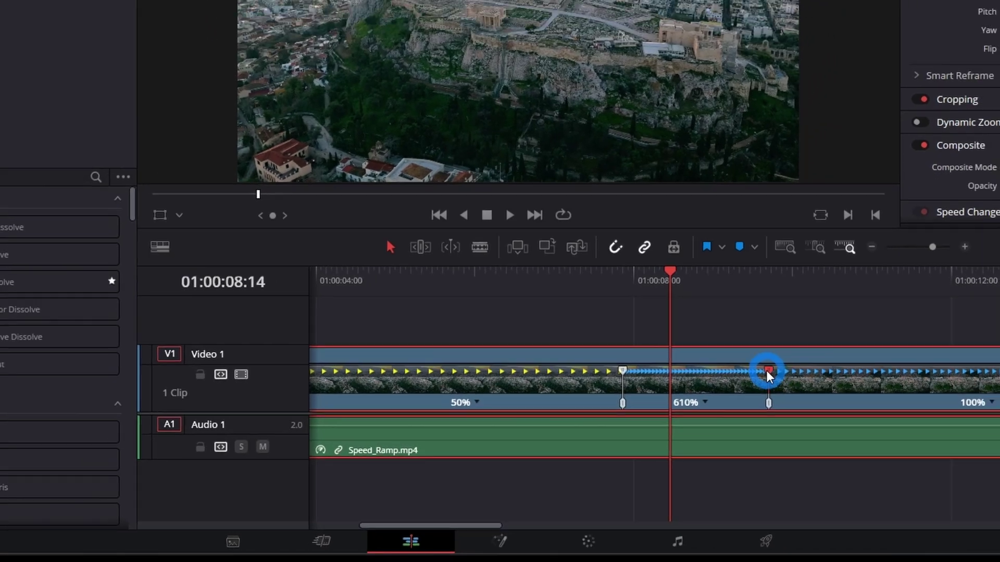
pyautogui.click(634, 275)
pyautogui.press('space')
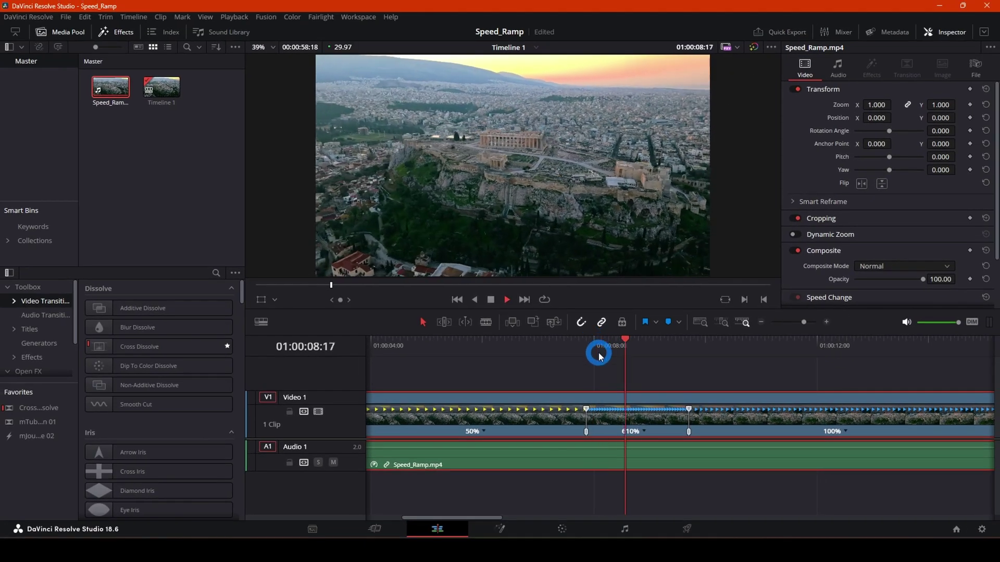
pyautogui.press('space')
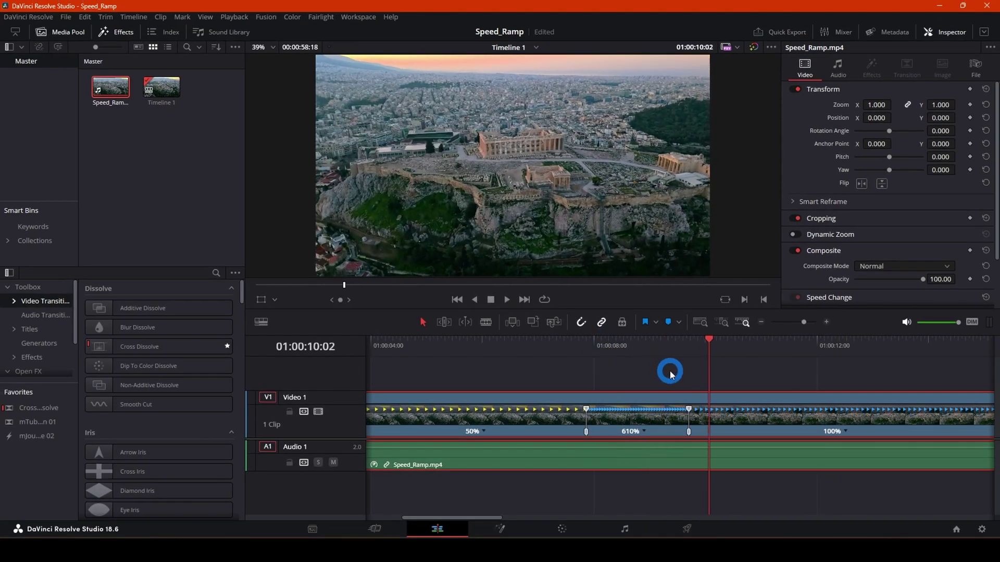
# - Change the speed of the clip's third segment to 50%
pyautogui.click(847, 434)
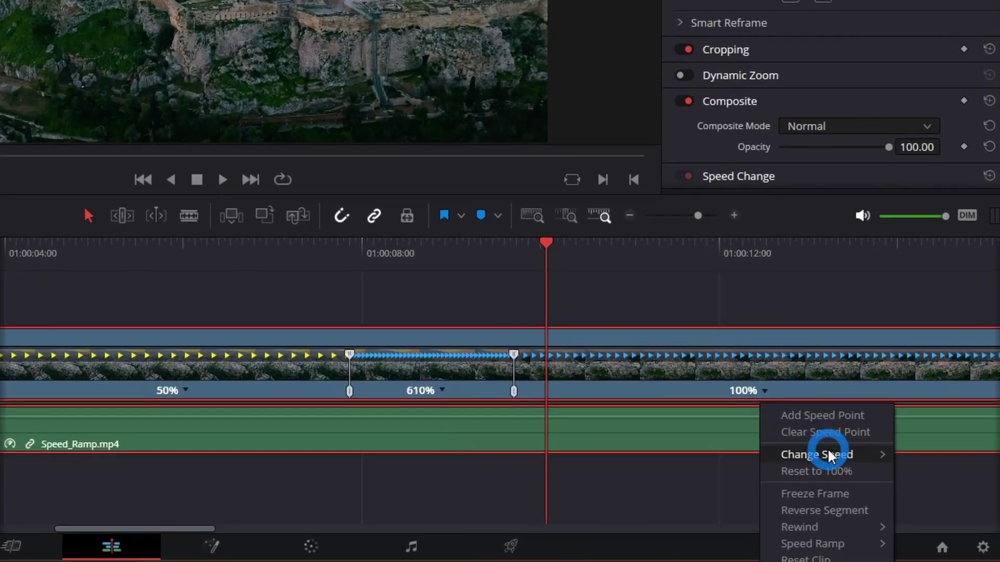
pyautogui.moveTo(878, 471)
pyautogui.click(711, 464)
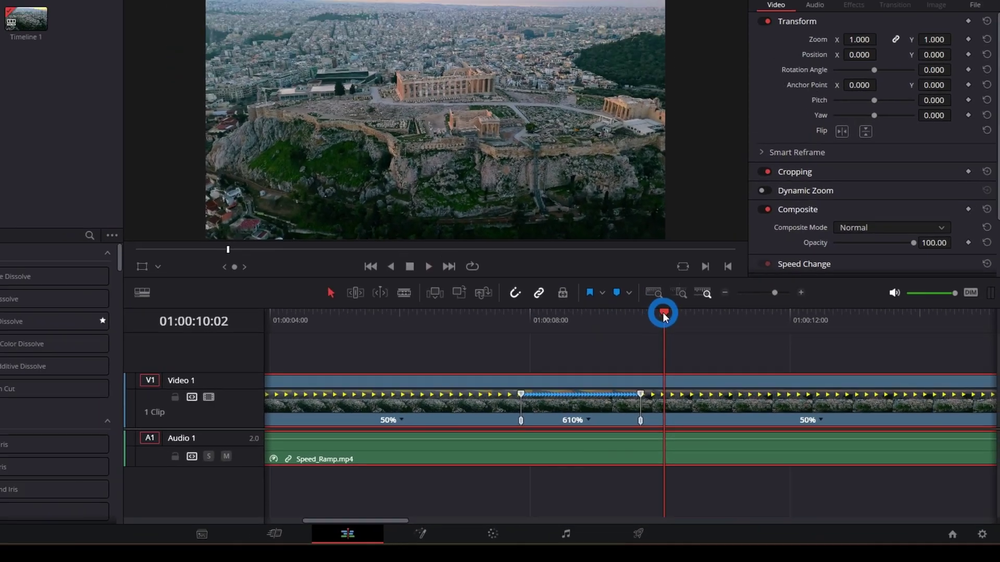
# - Change the fourth segment's speed to 400%, then move its ending speed point earlier to bring it to 600%
pyautogui.moveTo(664, 316); pyautogui.dragTo(886, 376)
pyautogui.click(736, 434)
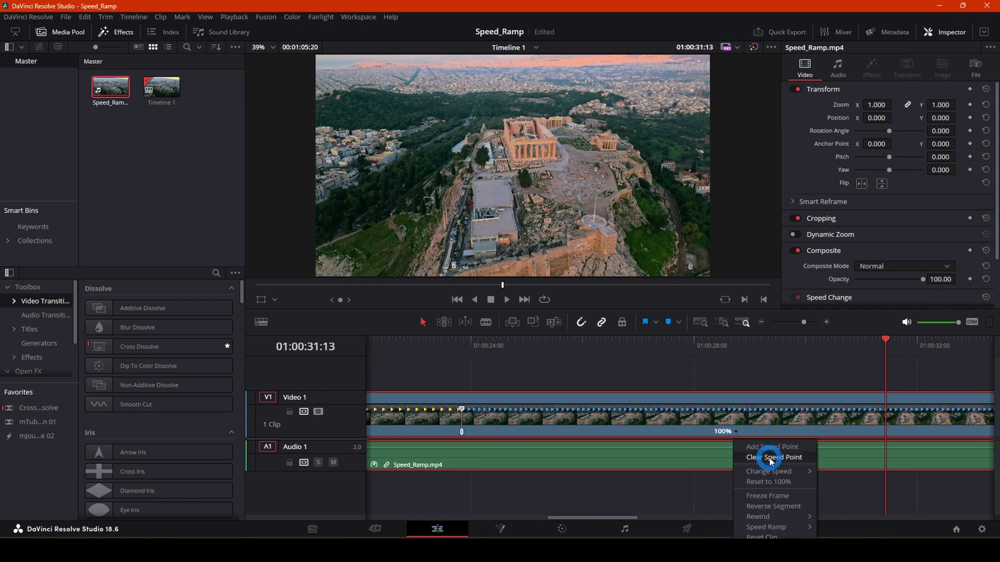
pyautogui.moveTo(781, 471)
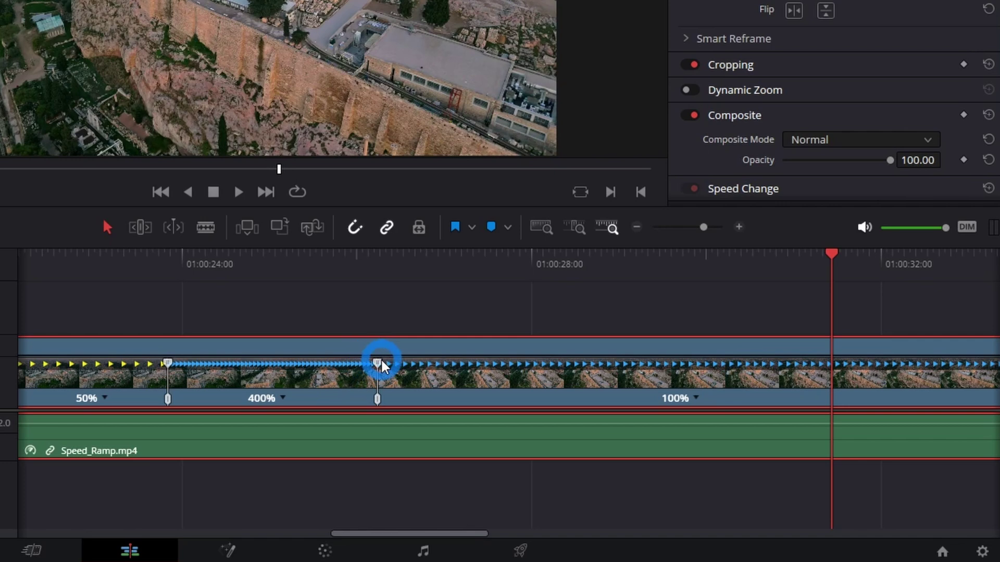
pyautogui.moveTo(378, 365); pyautogui.dragTo(308, 363)
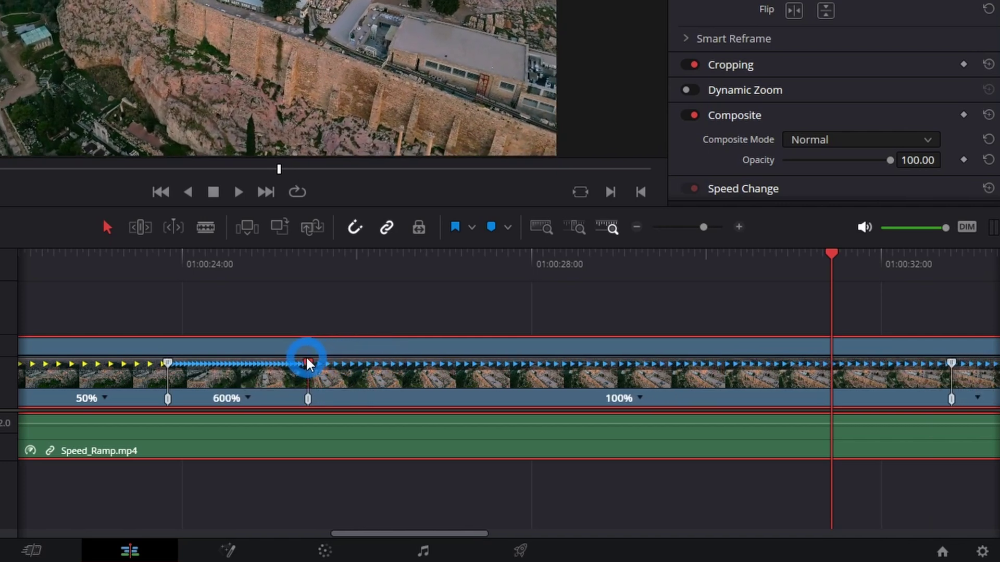
# - Change the speed of the clip's fifth segment to 50%
pyautogui.click(640, 399)
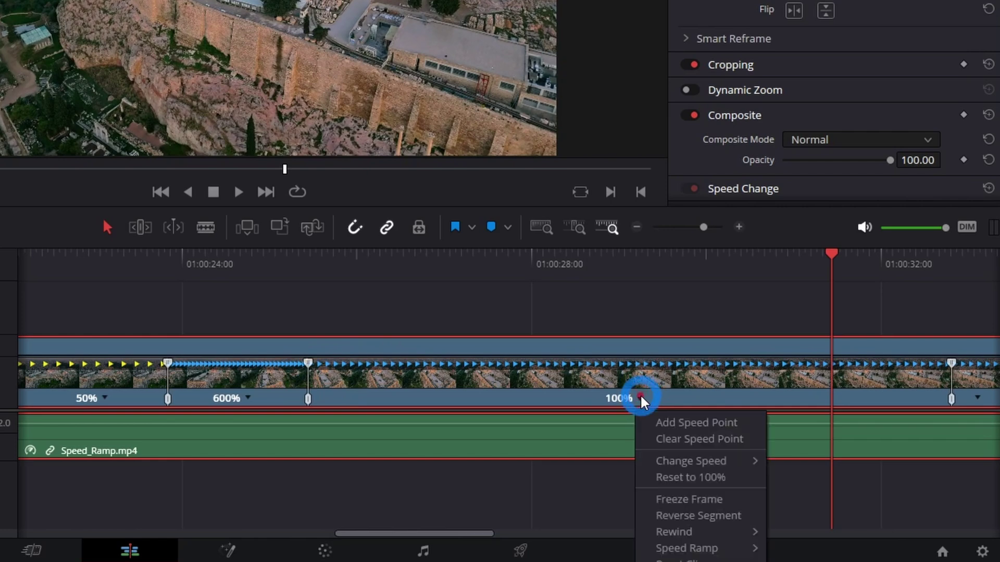
pyautogui.click(721, 461)
pyautogui.click(851, 466)
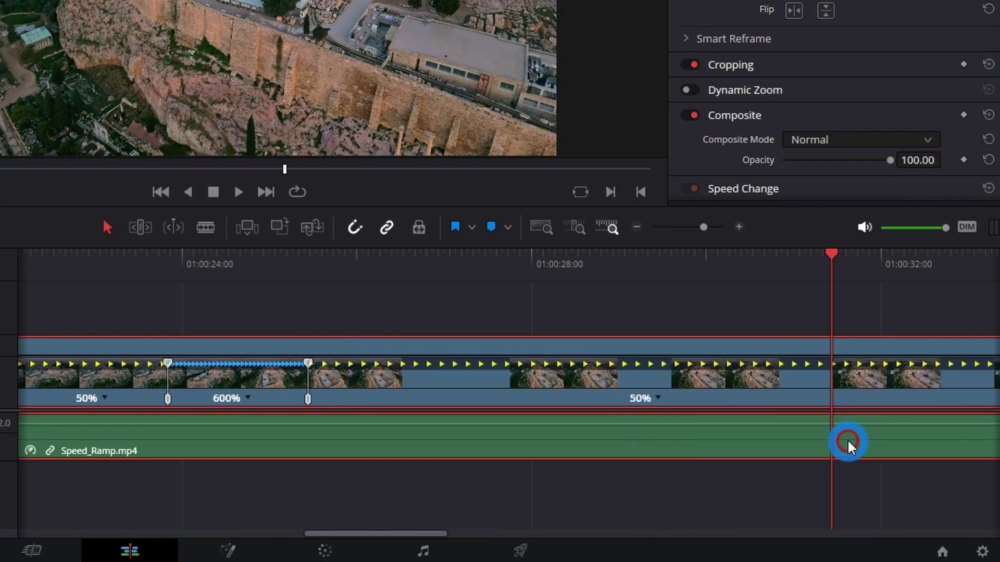
# - Change the sixth segment's speed to 400%, then move its ending speed point earlier to bring it to 610%
pyautogui.hscroll(5, 805, 436)
pyautogui.hscroll(10, 674, 442)
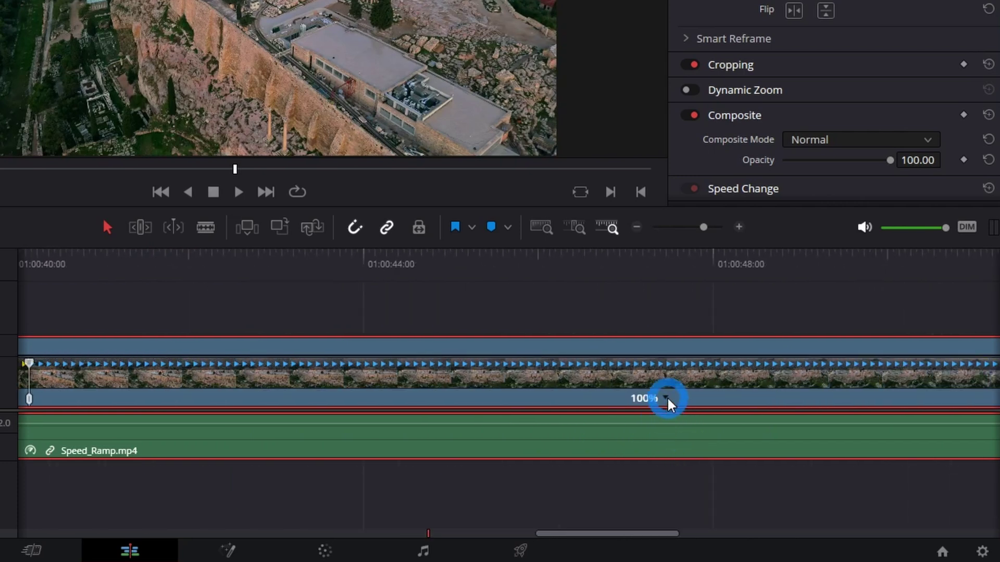
pyautogui.click(666, 399)
pyautogui.click(721, 460)
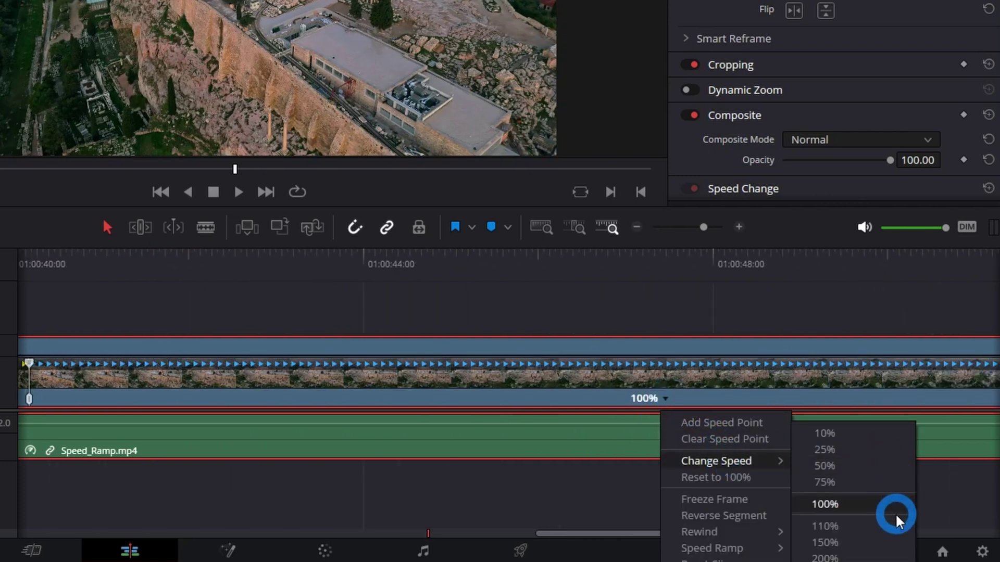
pyautogui.click(857, 561)
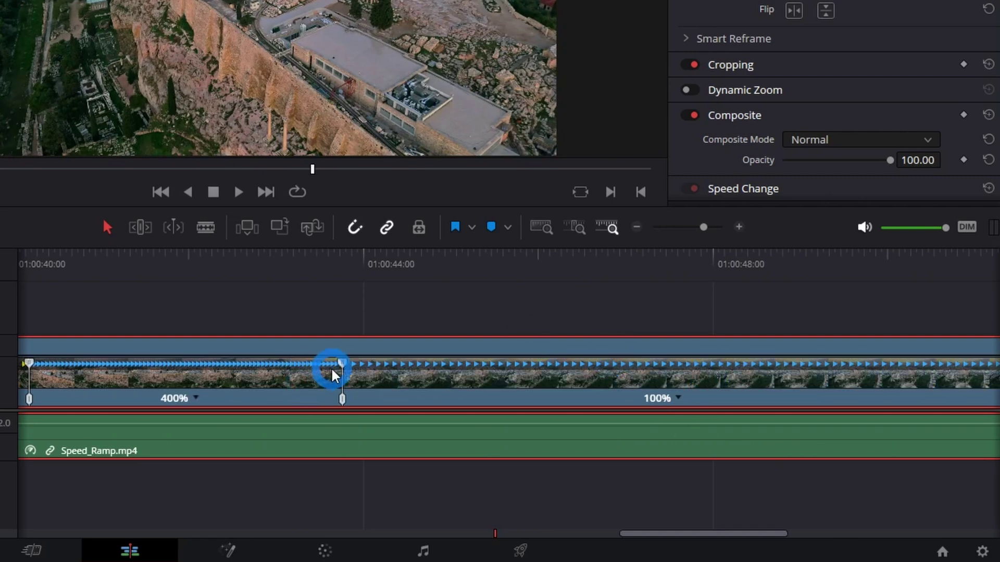
pyautogui.hscroll(2, 259, 382)
pyautogui.hscroll(-2, 292, 368)
pyautogui.hscroll(-2, 311, 365)
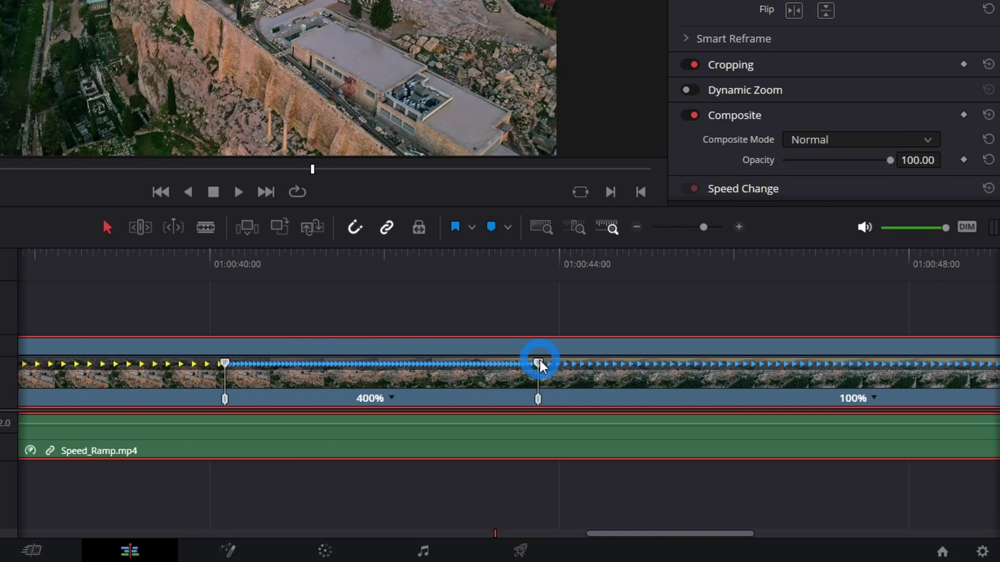
pyautogui.moveTo(539, 364); pyautogui.dragTo(430, 364)
# - Change the speed of the segment following the last 610% segment to 50%
pyautogui.hscroll(9, 551, 357)
pyautogui.hscroll(-3, 518, 360)
pyautogui.click(429, 399)
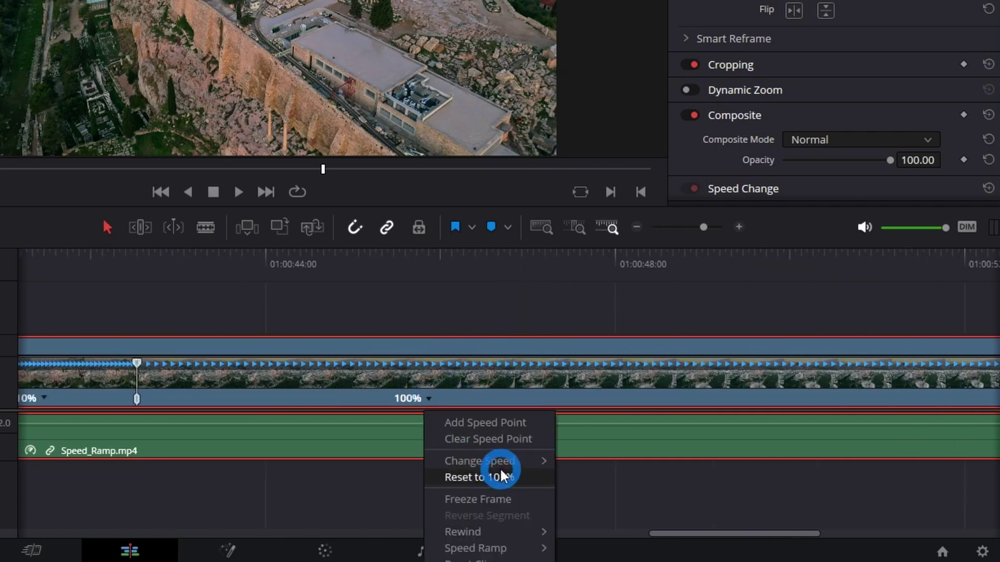
pyautogui.moveTo(502, 462)
pyautogui.click(632, 462)
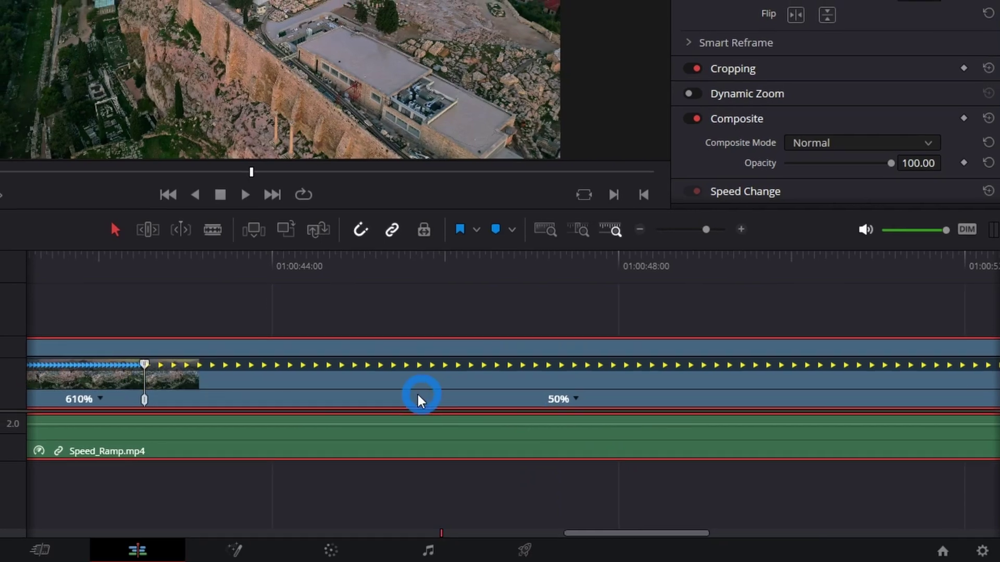
# - Return to the start of the timeline and play back the transition from the first segment into the second several times
pyautogui.hscroll(4, 417, 400)
pyautogui.hscroll(-20, 339, 388)
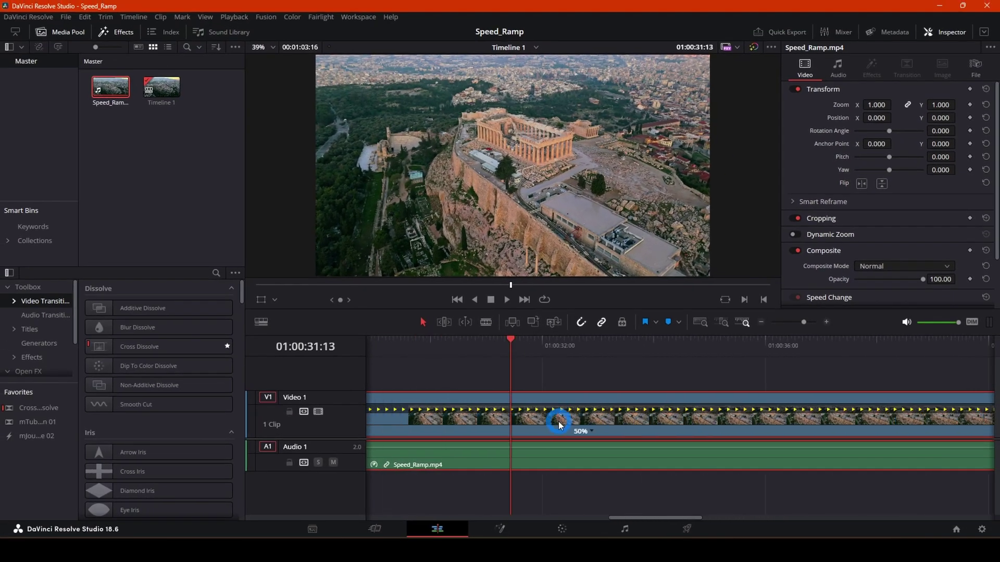
pyautogui.hscroll(-20, 554, 426)
pyautogui.hscroll(-14, 539, 422)
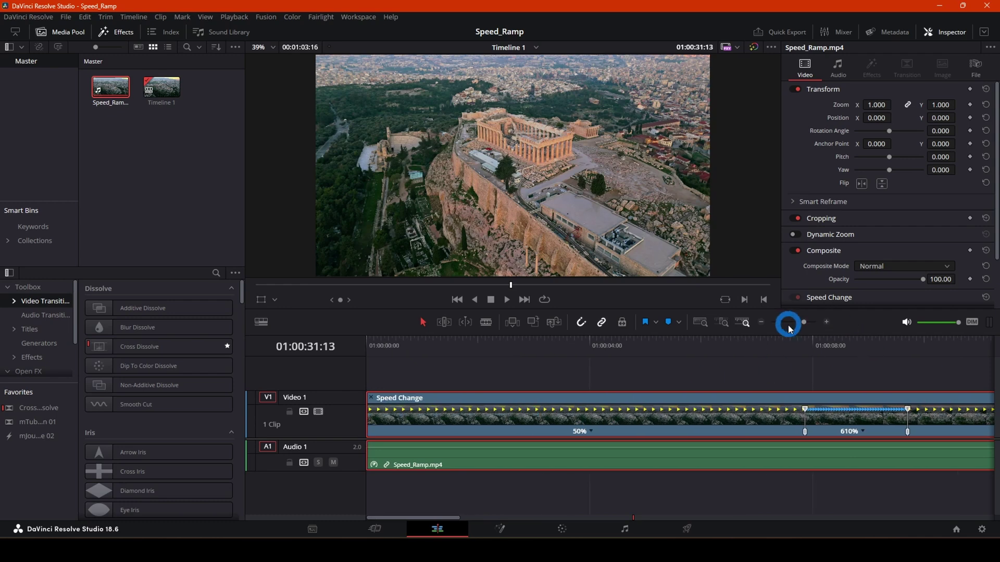
pyautogui.click(771, 342)
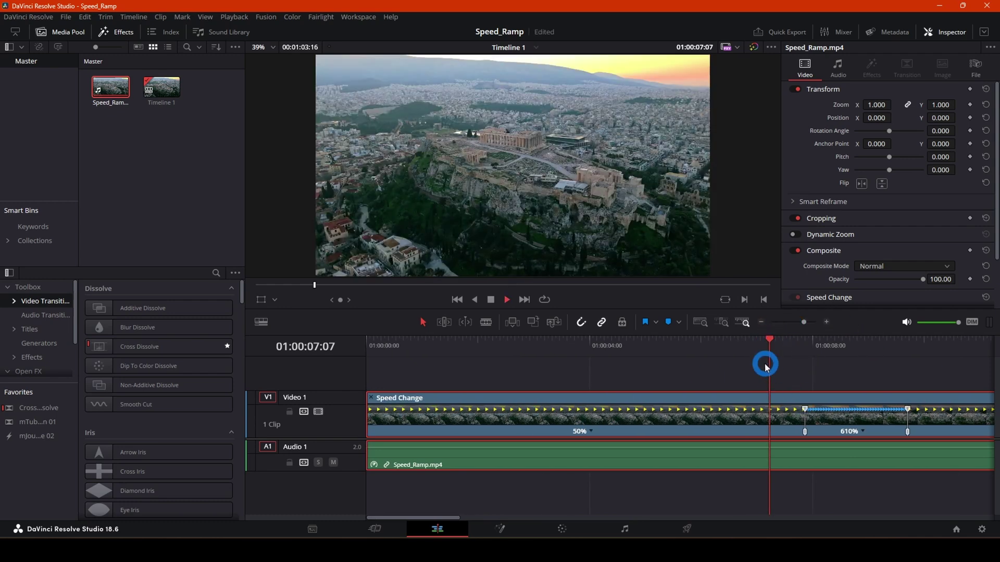
pyautogui.click(781, 351)
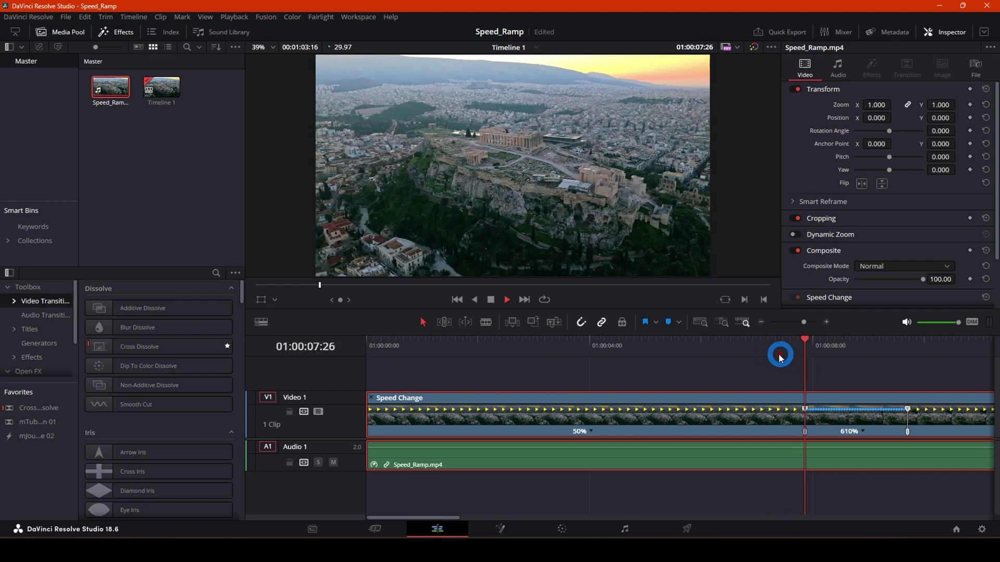
pyautogui.click(768, 350)
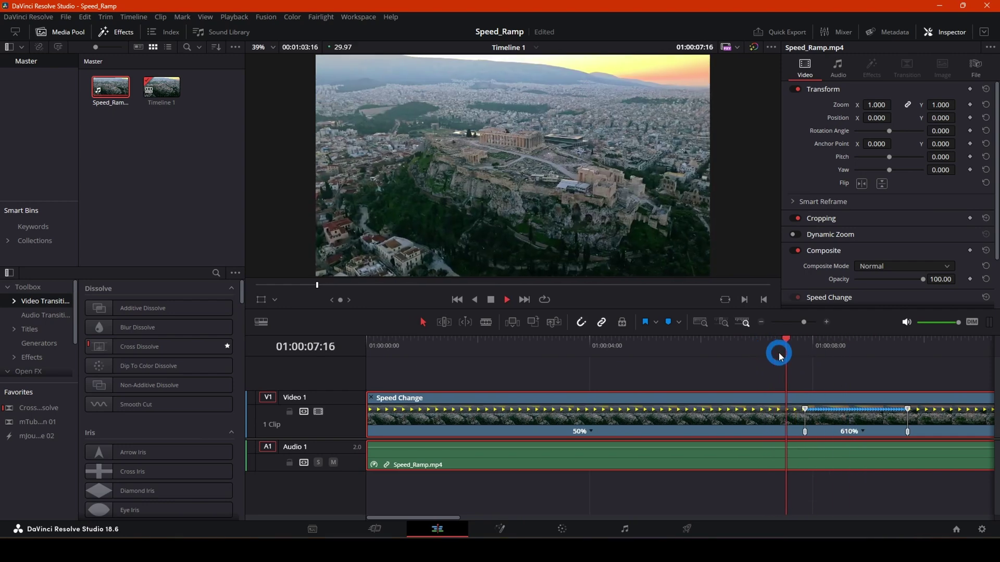
pyautogui.click(776, 347)
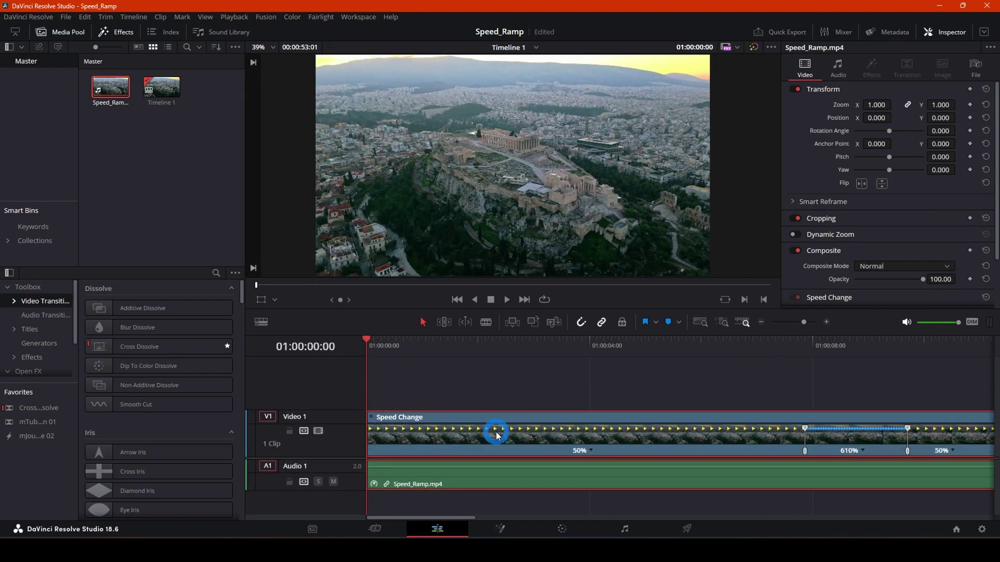
# - Open the retime curve for the clip on Video 1
pyautogui.rightClick(497, 433)
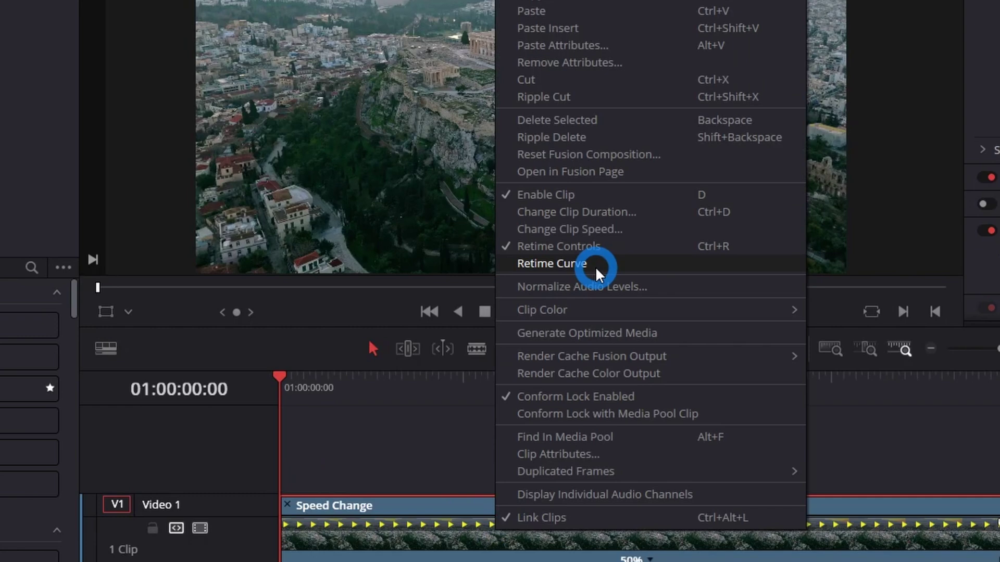
pyautogui.click(595, 268)
pyautogui.scroll(-4, 787, 439)
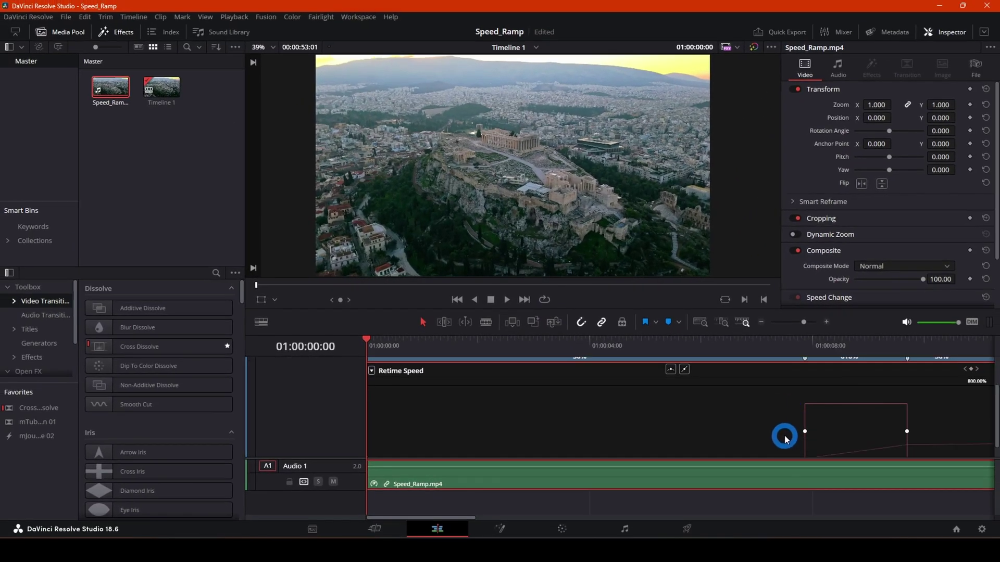
pyautogui.scroll(-1, 660, 425)
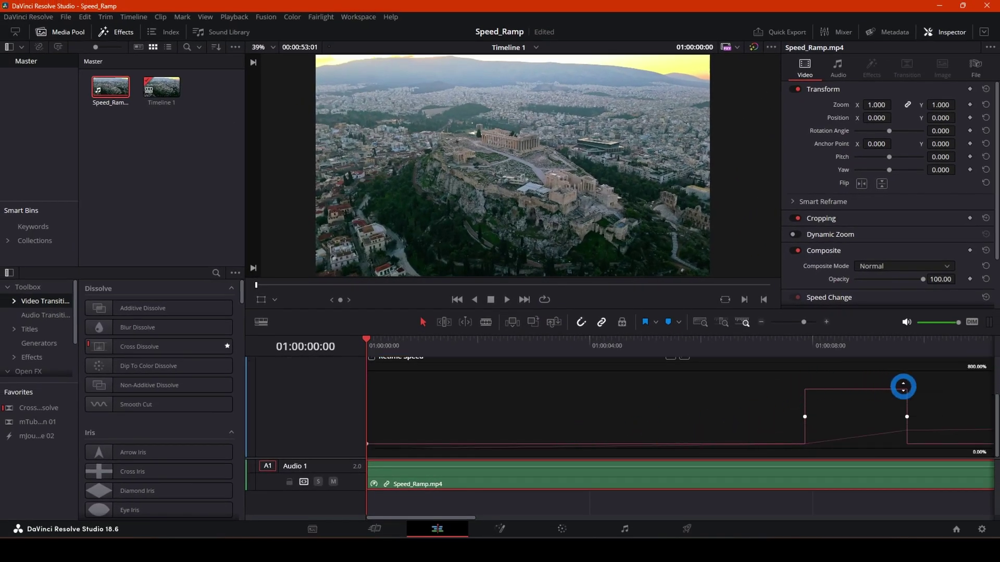
pyautogui.scroll(1, 511, 412)
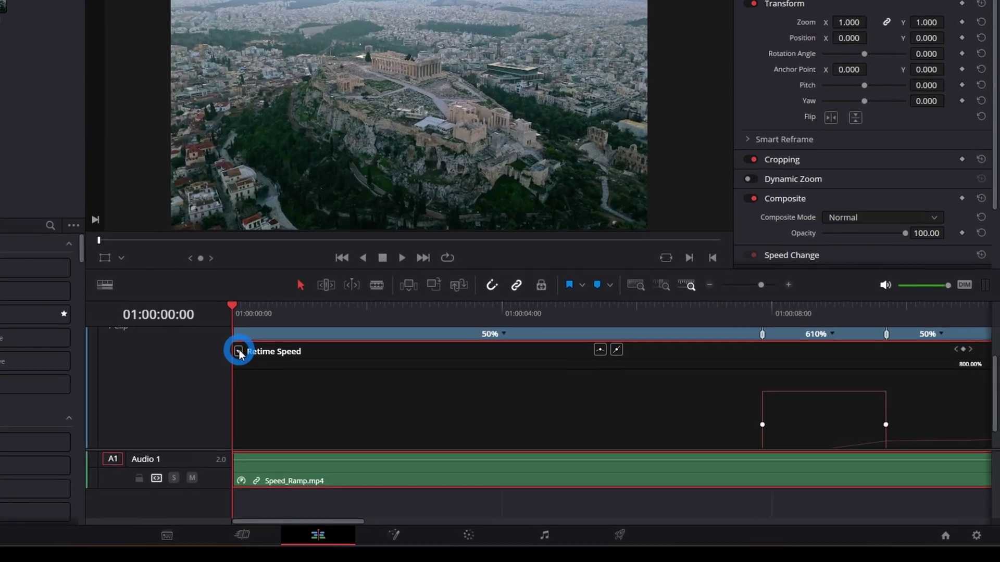
# - Limit the clip's curve display to Retime Speed and make that curve active for editing
pyautogui.click(372, 377)
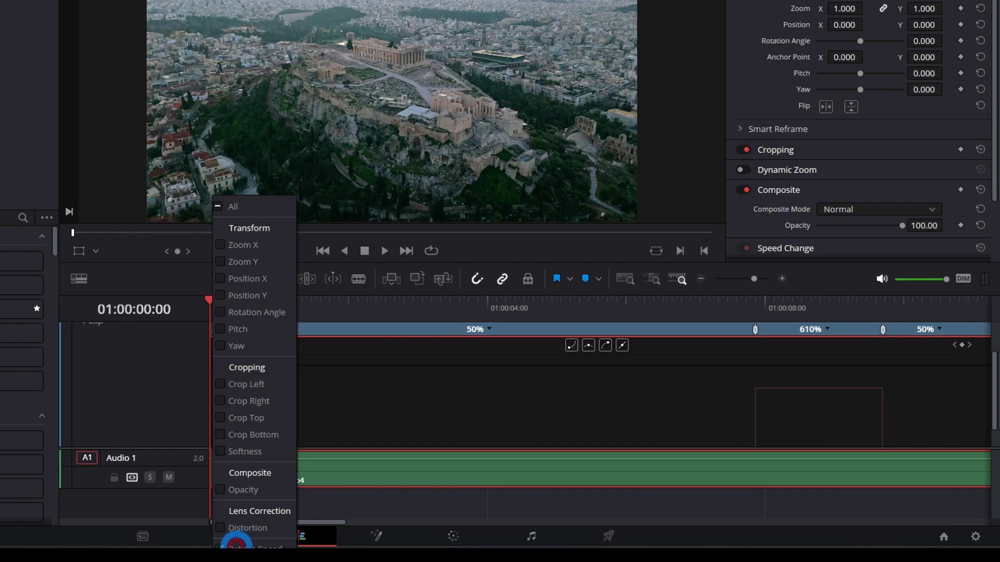
pyautogui.click(561, 405)
pyautogui.scroll(-1, 568, 399)
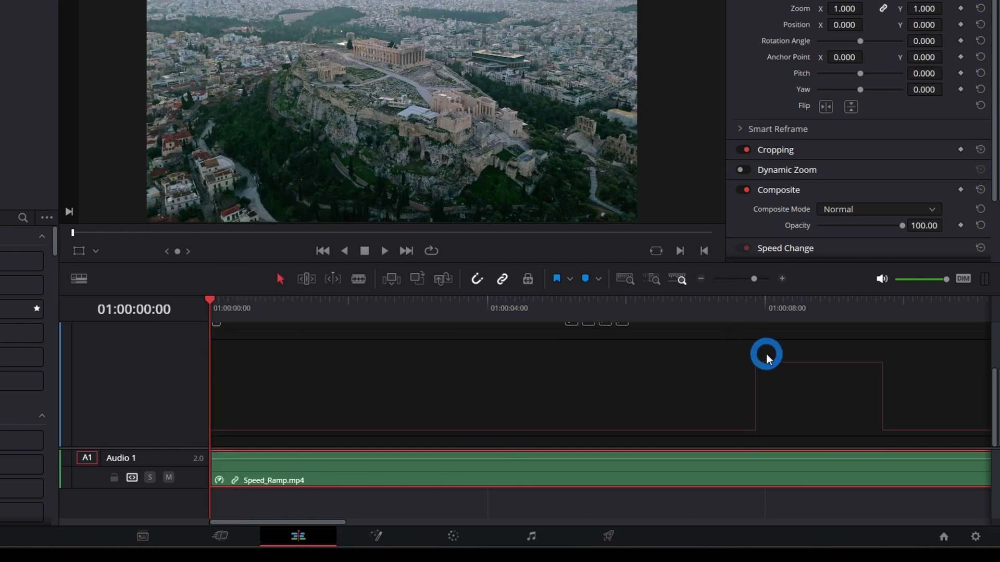
pyautogui.scroll(2, 436, 374)
pyautogui.scroll(-1, 746, 389)
pyautogui.click(758, 393)
pyautogui.scroll(-2, 447, 391)
pyautogui.scroll(3, 729, 415)
pyautogui.scroll(-3, 730, 415)
# - Increase the height of the Video 1 track to fit the full retime speed curve from 0% to 800%
pyautogui.moveTo(184, 448); pyautogui.dragTo(179, 481)
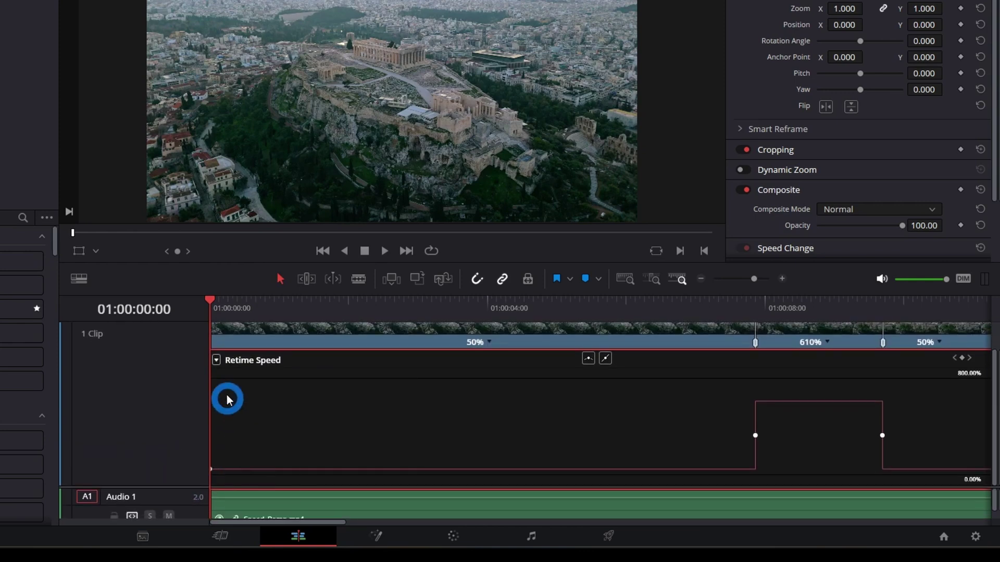
pyautogui.scroll(2, 275, 371)
pyautogui.scroll(-2, 405, 399)
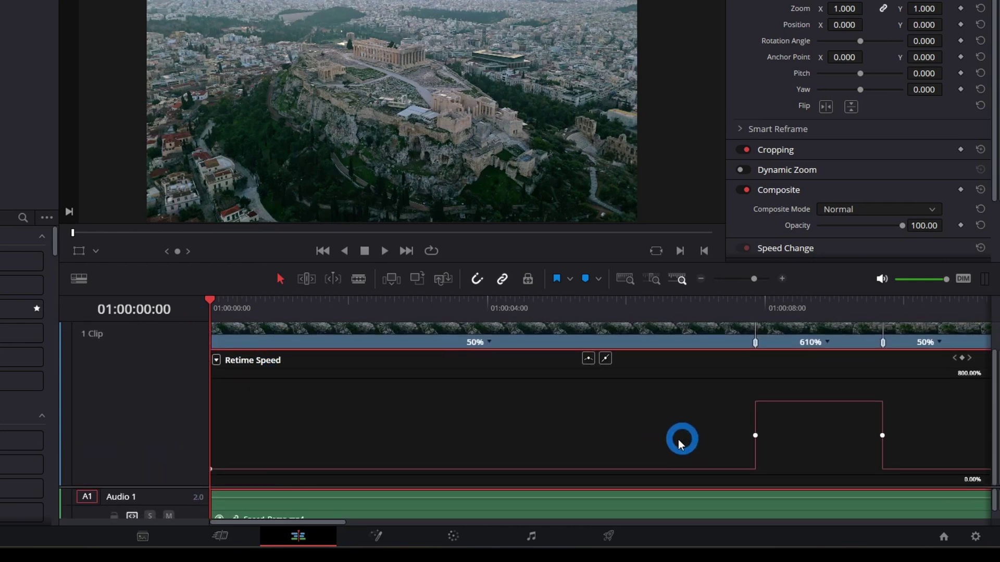
# - Smooth both speed points of the first fast segment near 01:00:08 with Bezier curves and widen their handles
pyautogui.hscroll(4, 730, 416)
pyautogui.scroll(3, 492, 428)
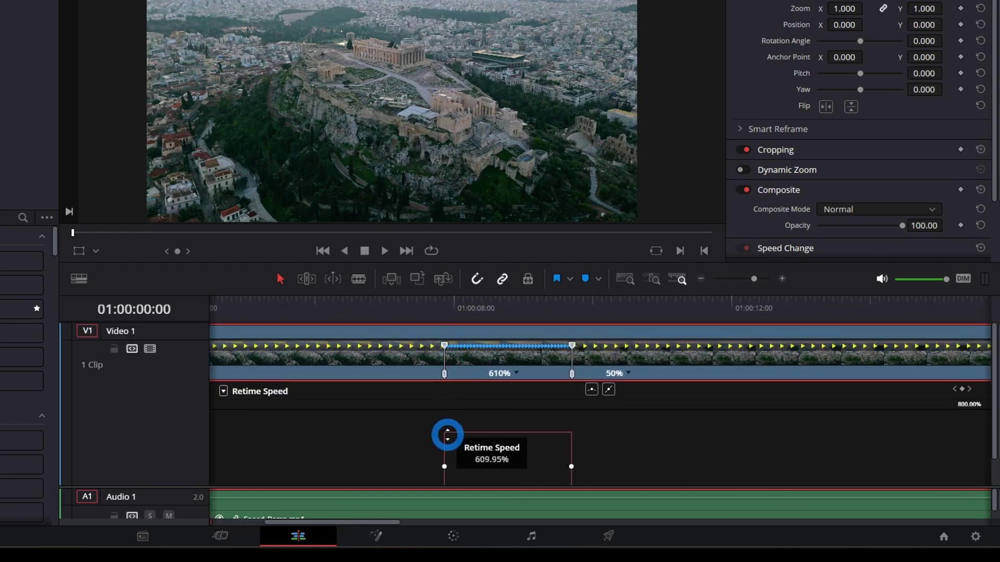
pyautogui.scroll(-2, 568, 381)
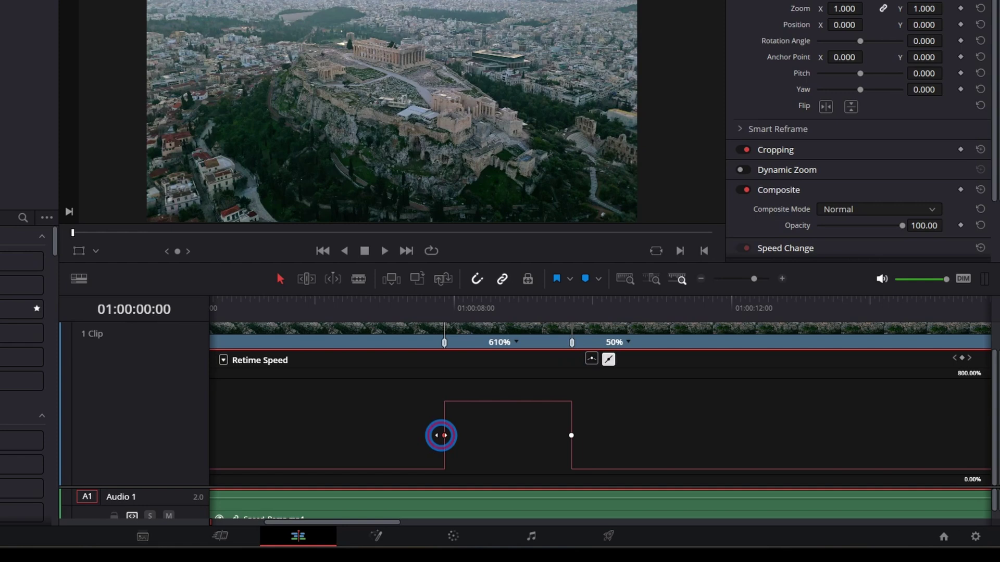
pyautogui.click(591, 359)
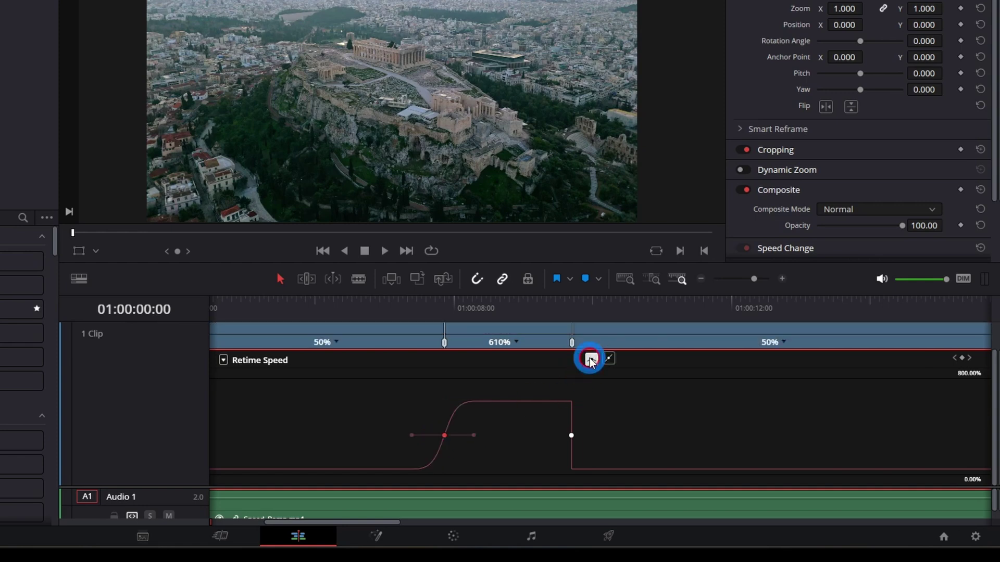
pyautogui.click(442, 435)
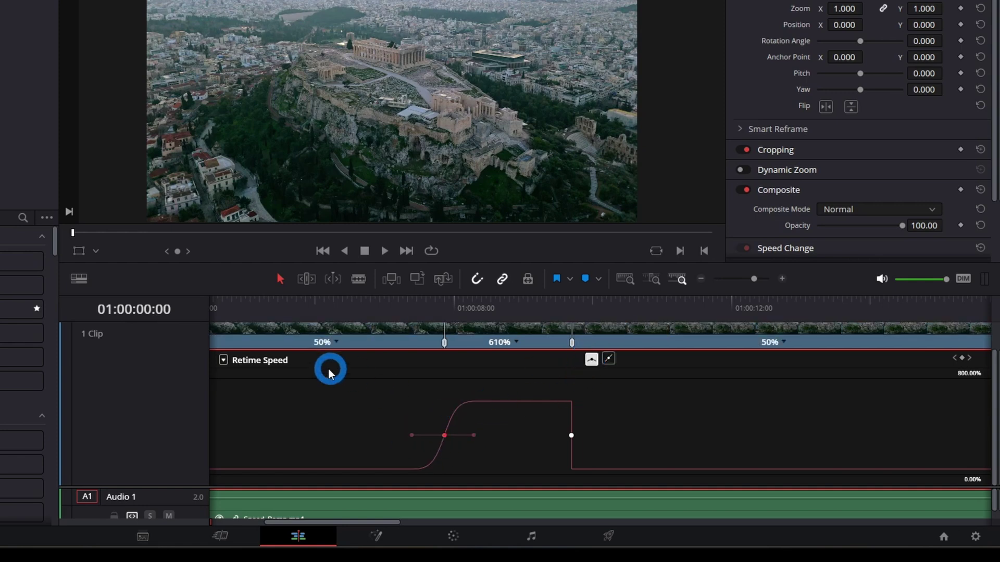
pyautogui.moveTo(473, 434); pyautogui.dragTo(503, 435)
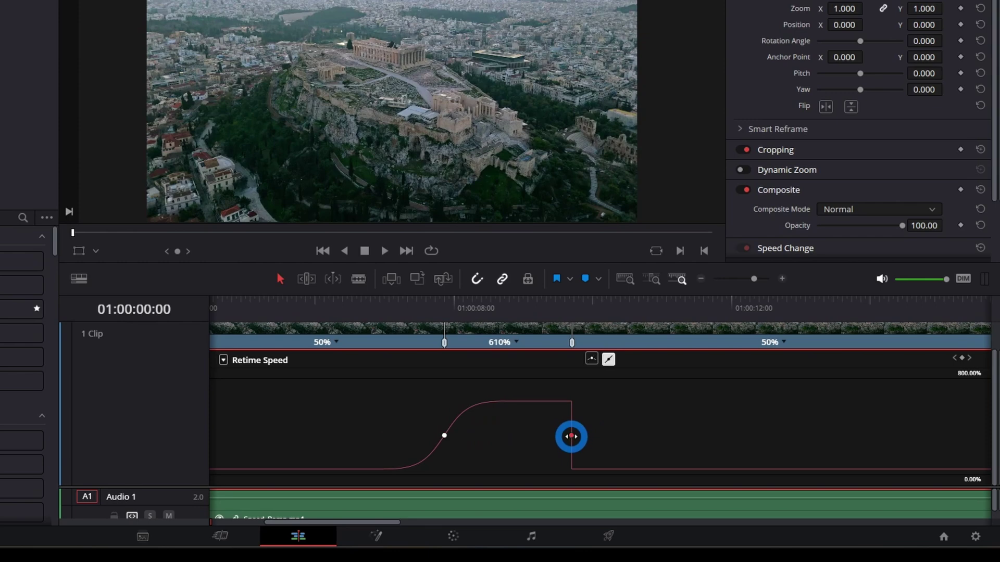
pyautogui.moveTo(602, 436); pyautogui.dragTo(613, 436)
# - Smooth the start and end speed points of the fast segment near 01:00:24 and extend their curve handles
pyautogui.hscroll(5, 603, 439)
pyautogui.hscroll(15, 602, 439)
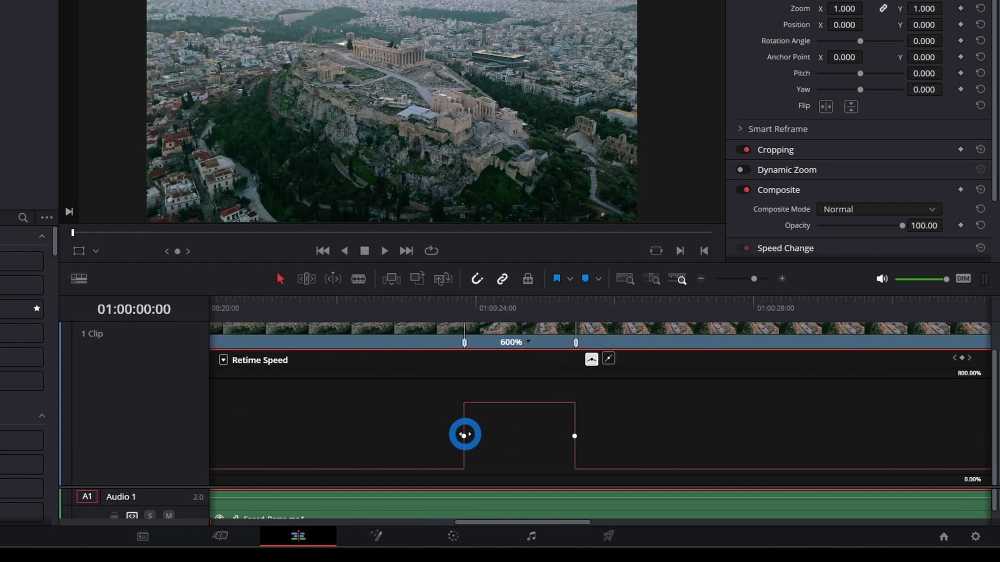
pyautogui.click(590, 361)
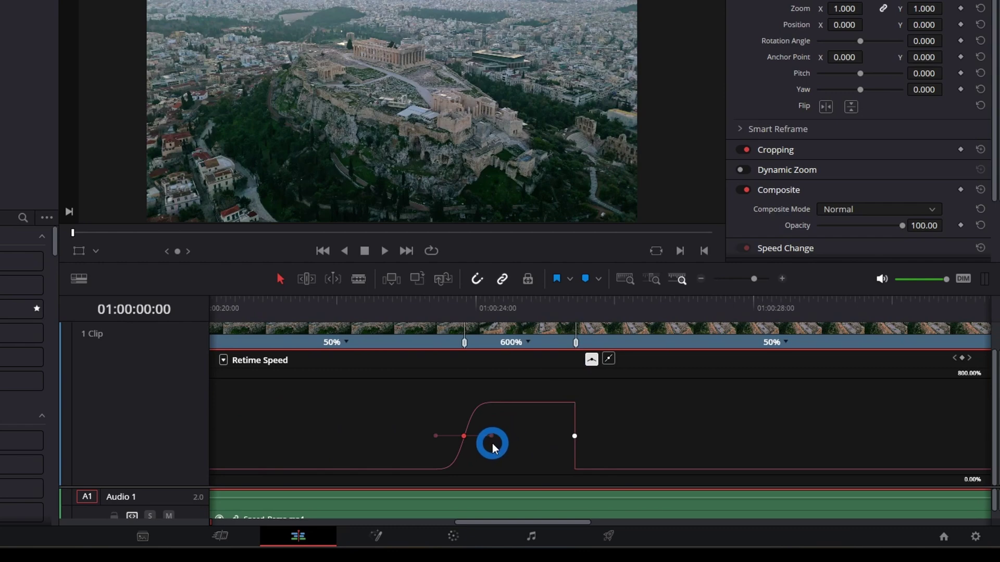
pyautogui.click(574, 436)
pyautogui.click(592, 359)
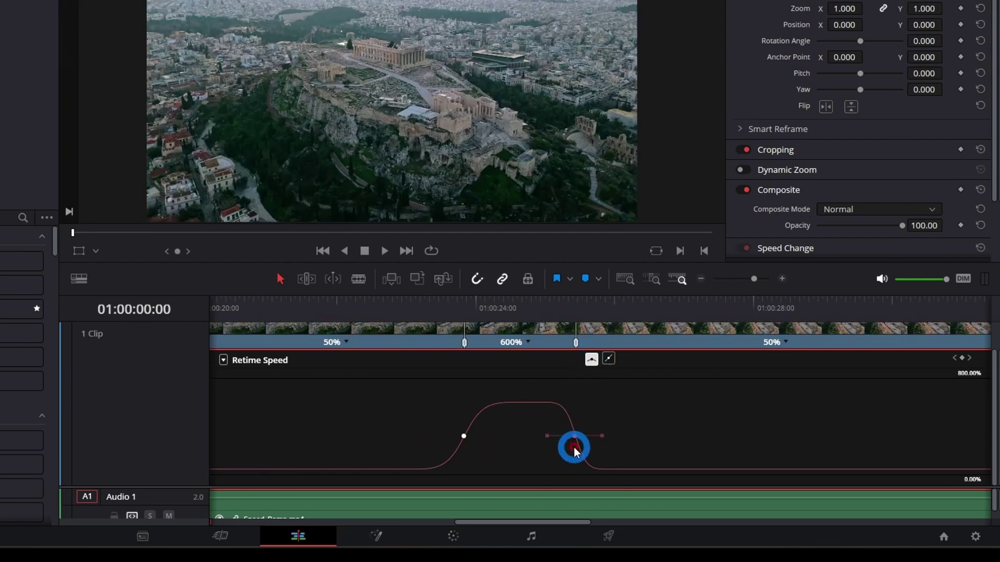
pyautogui.moveTo(602, 437); pyautogui.dragTo(619, 437)
# - Smooth both speed points of the last fast segment near 01:00:40 and lengthen their handles for a gradual ramp
pyautogui.hscroll(3, 588, 431)
pyautogui.hscroll(18, 587, 431)
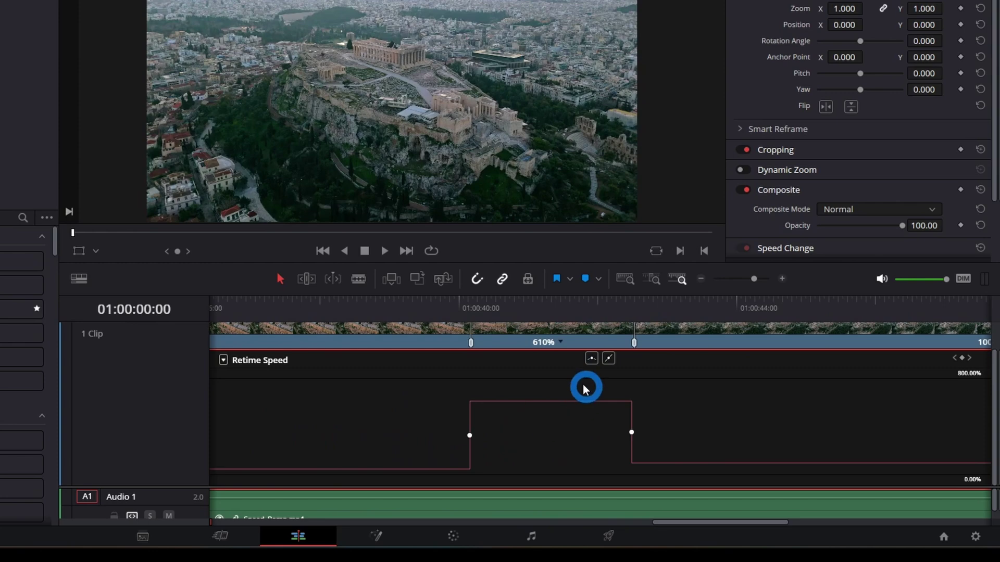
pyautogui.click(470, 435)
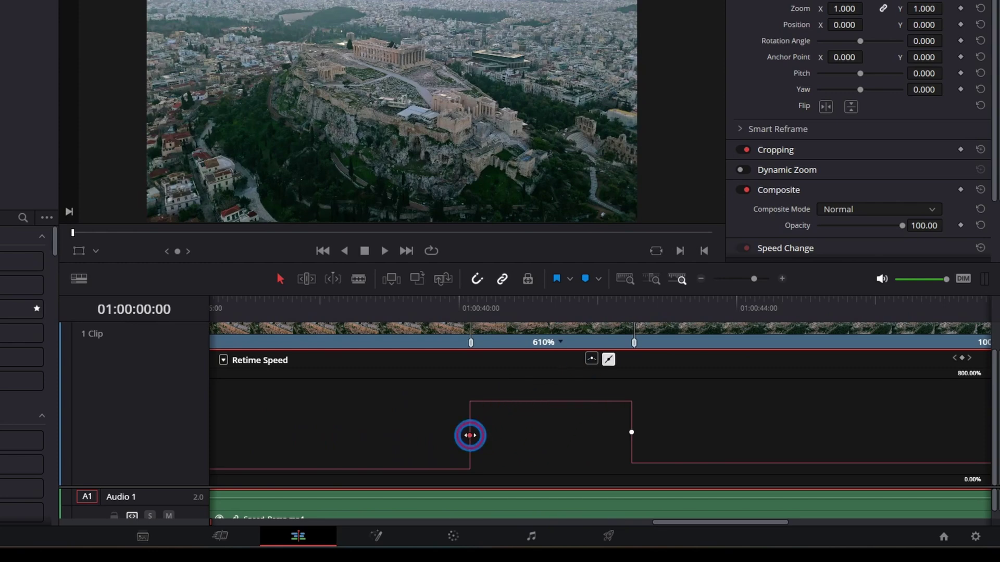
pyautogui.click(591, 360)
pyautogui.moveTo(513, 436); pyautogui.dragTo(528, 435)
pyautogui.click(632, 432)
pyautogui.click(592, 360)
pyautogui.moveTo(673, 432); pyautogui.dragTo(690, 432)
pyautogui.click(470, 436)
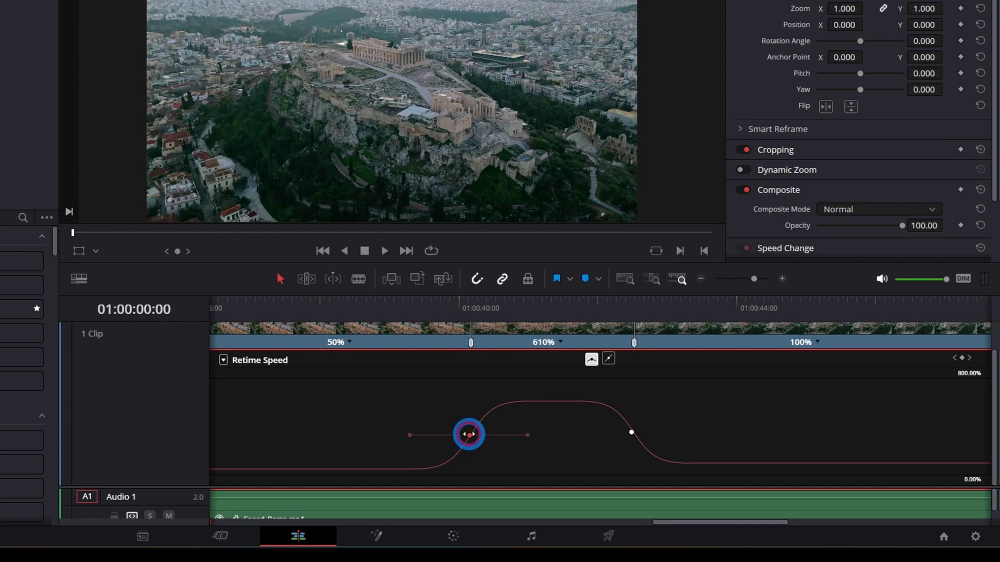
pyautogui.moveTo(528, 436); pyautogui.dragTo(539, 436)
# - Lower the top of the retime curve on the last fast segment to bring its speed to 600%
pyautogui.hscroll(2, 717, 430)
pyautogui.hscroll(4, 703, 427)
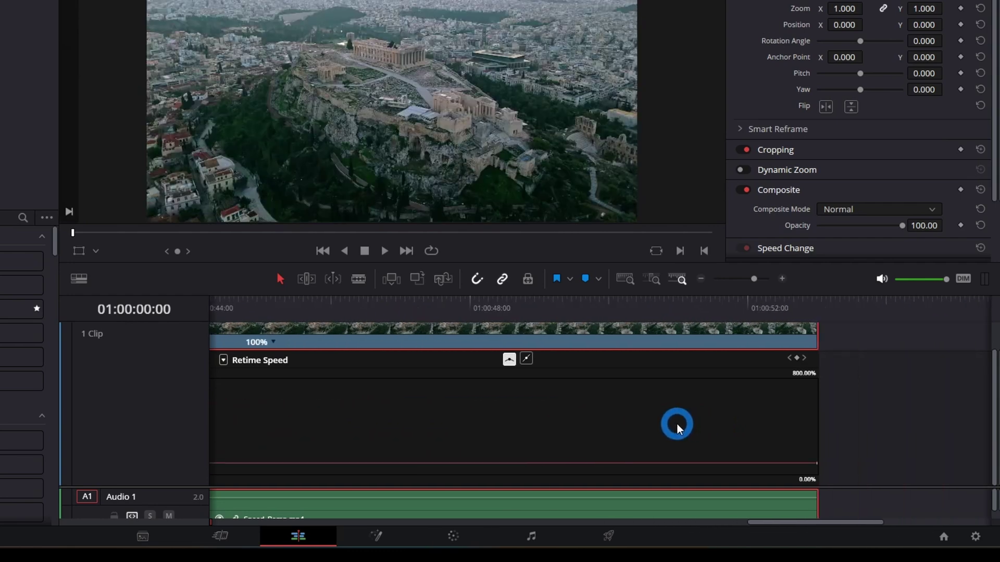
pyautogui.hscroll(-5, 677, 424)
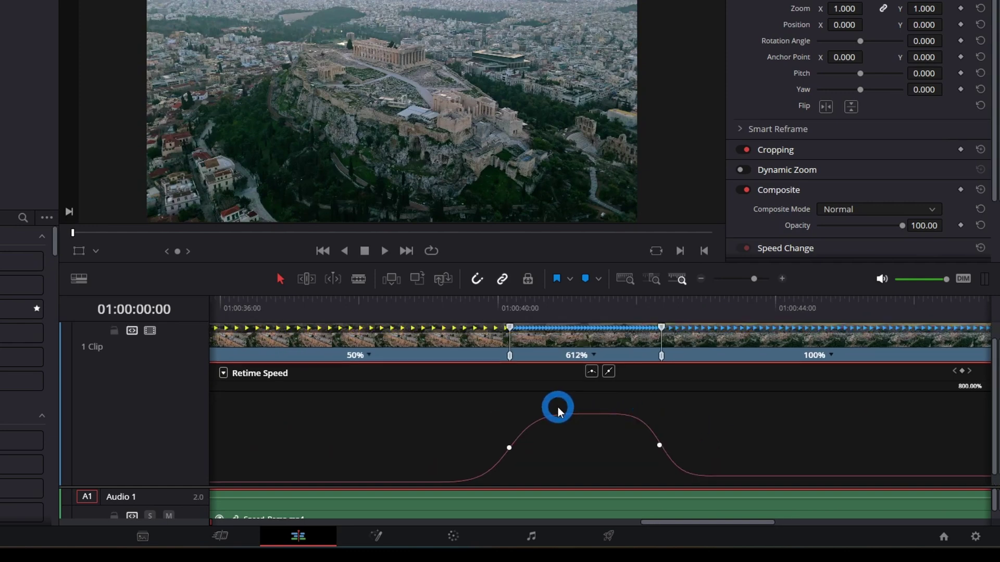
pyautogui.click(590, 414)
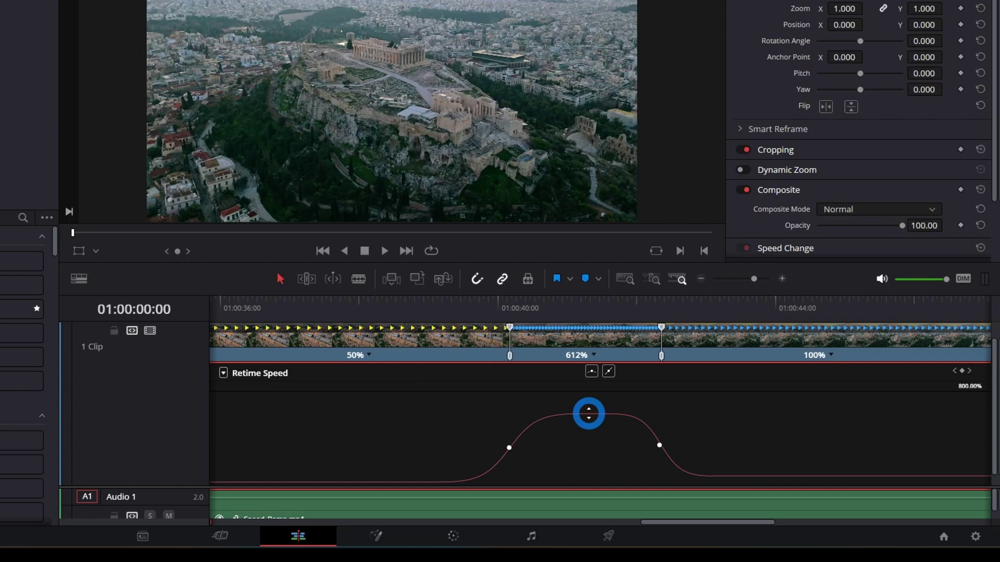
pyautogui.moveTo(588, 424)
pyautogui.mouseDown()
pyautogui.moveTo(591, 393)
pyautogui.moveTo(592, 436)
pyautogui.mouseUp()
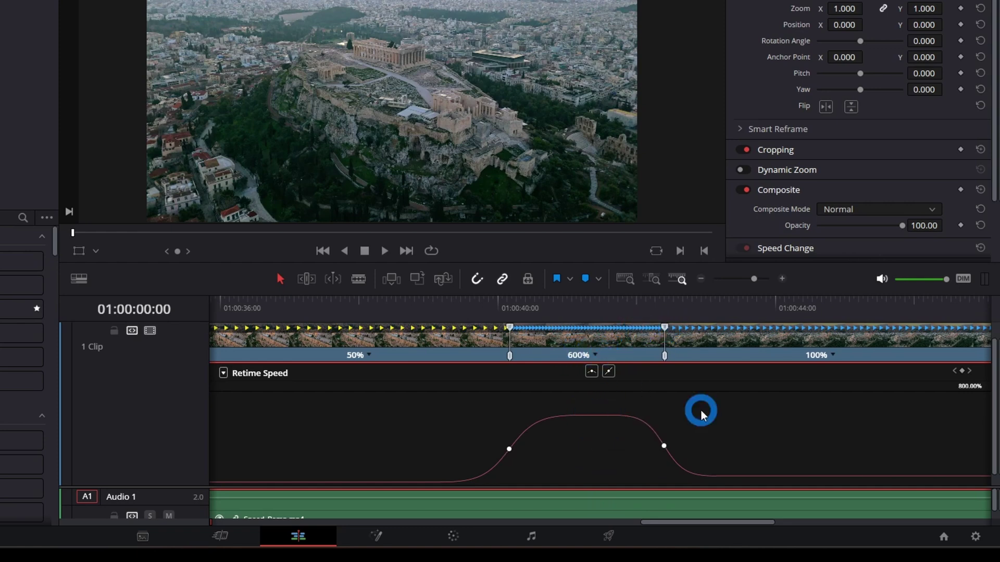
# - Review the smoothed retime curve from the end of the clip back to its start
pyautogui.hscroll(7, 724, 408)
pyautogui.hscroll(10, 703, 410)
pyautogui.hscroll(-20, 701, 412)
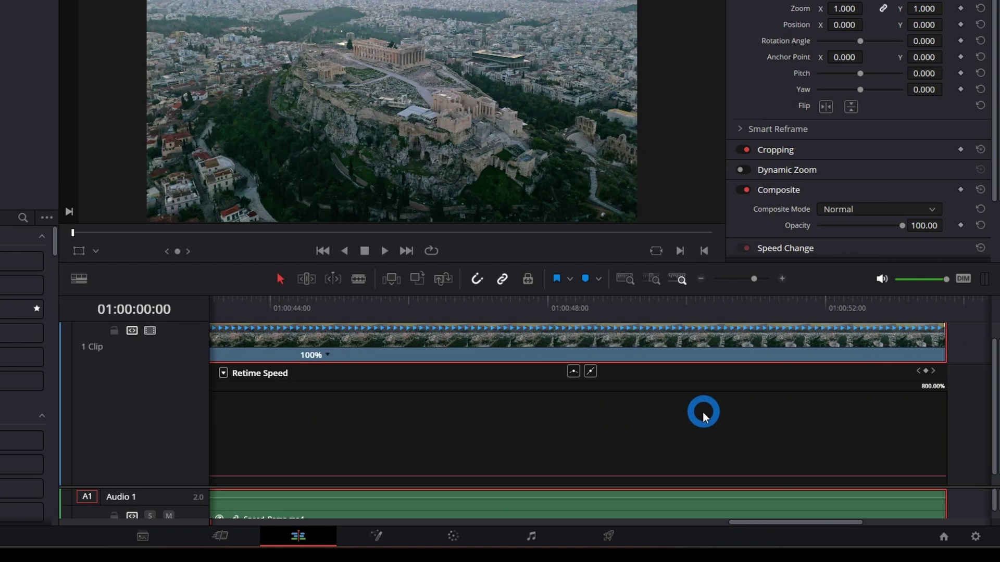
pyautogui.hscroll(-20, 677, 409)
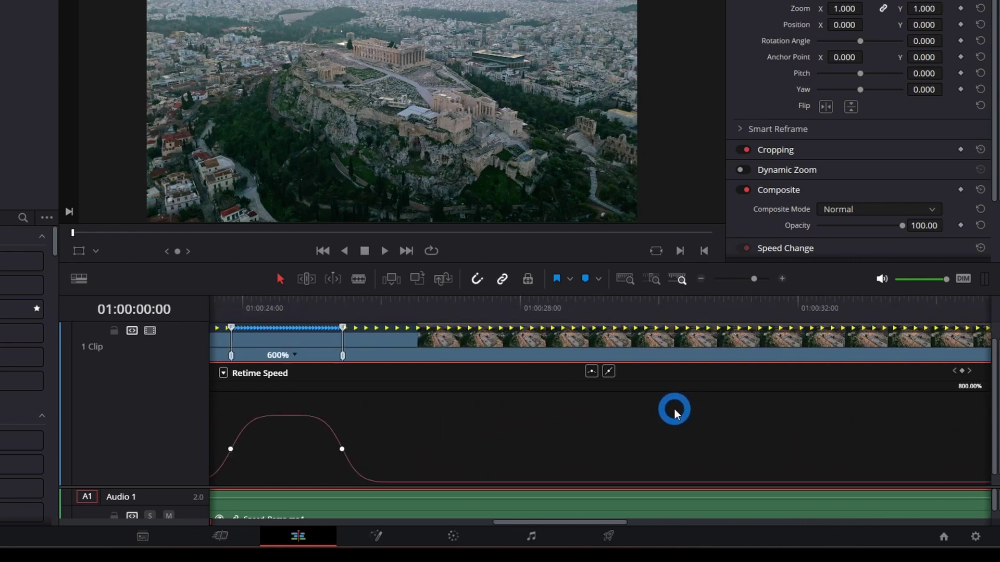
pyautogui.moveTo(672, 415); pyautogui.dragTo(672, 415)
pyautogui.hscroll(-6, 654, 424)
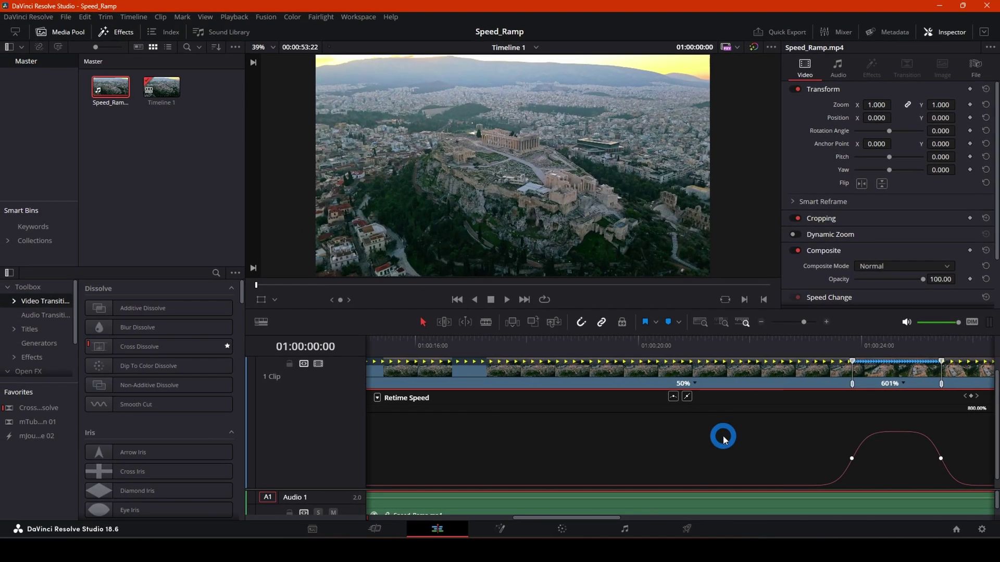
pyautogui.hscroll(-10, 724, 441)
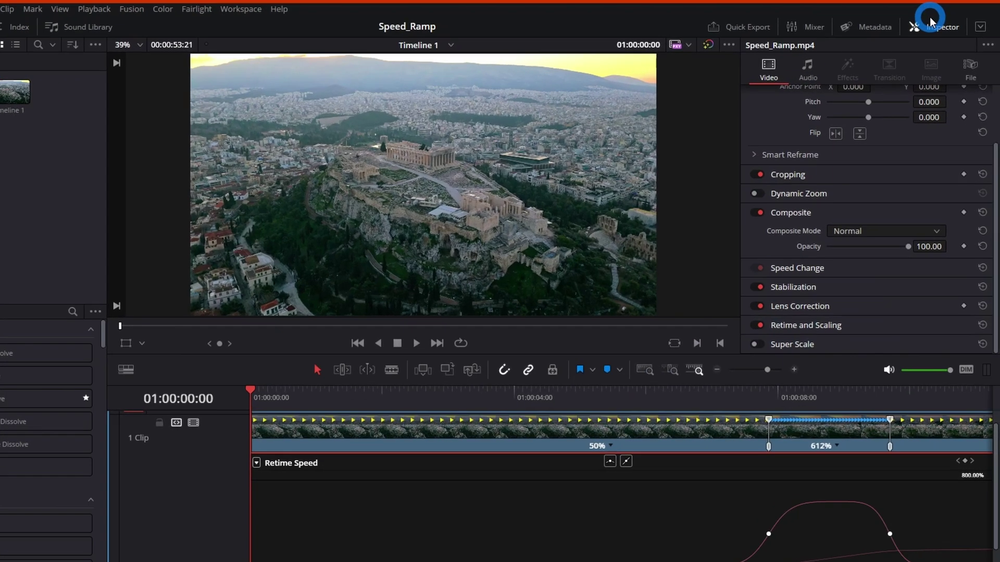
# - Set the clip's Retime Process to Optical Flow and Motion Estimation to Enhanced Better, and reopen the Motion Estimation options
pyautogui.click(932, 24)
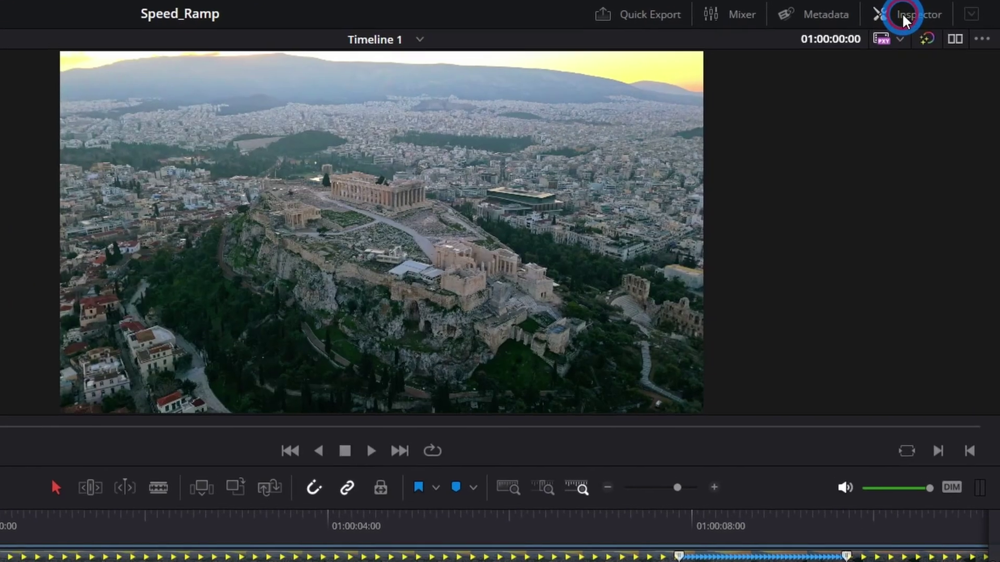
pyautogui.click(932, 26)
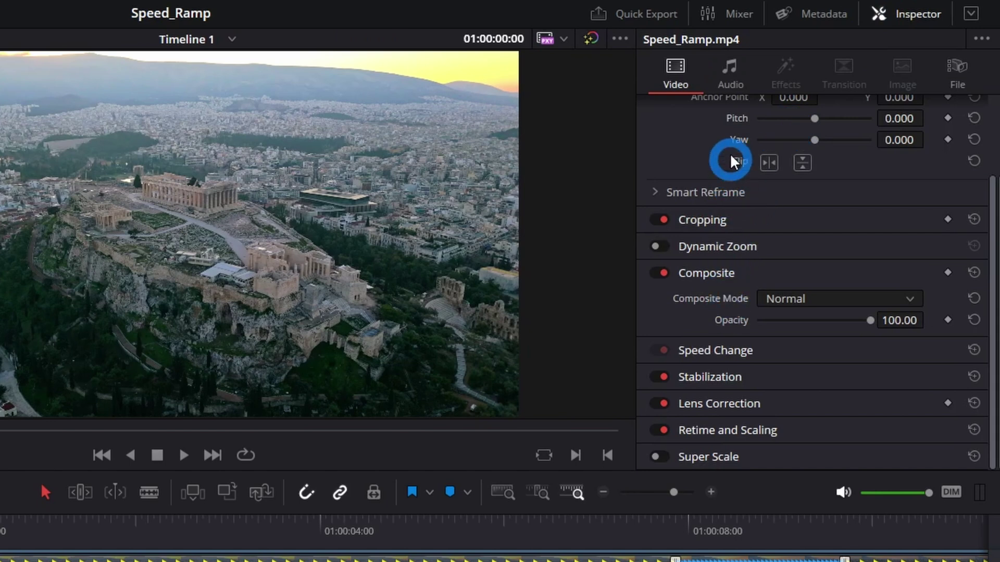
pyautogui.click(736, 433)
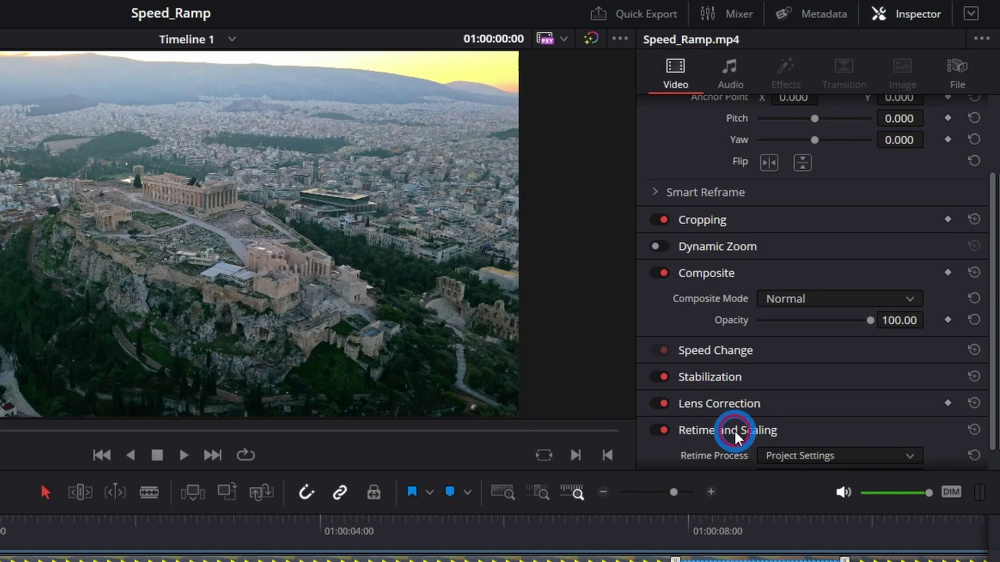
pyautogui.scroll(-3, 771, 423)
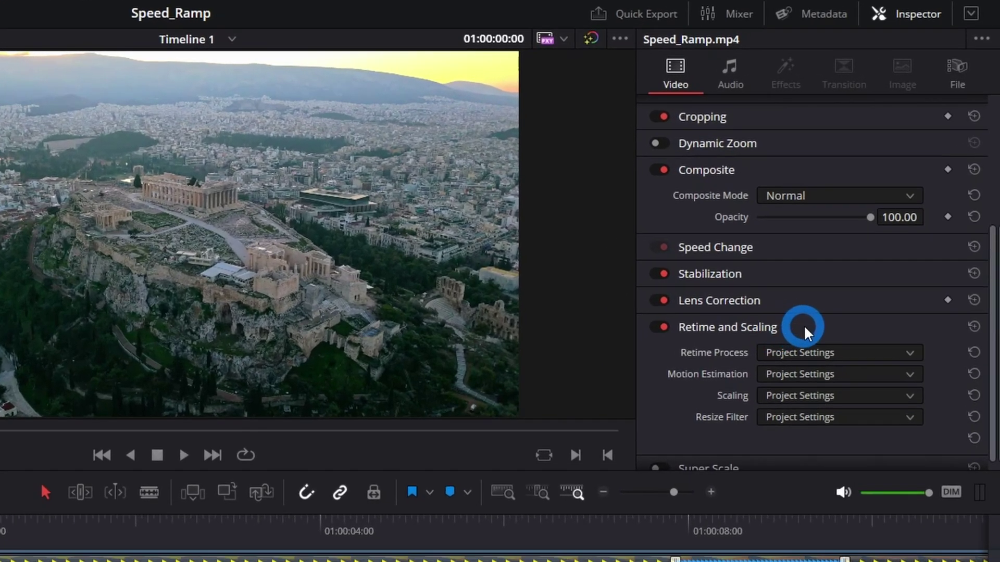
pyautogui.click(838, 353)
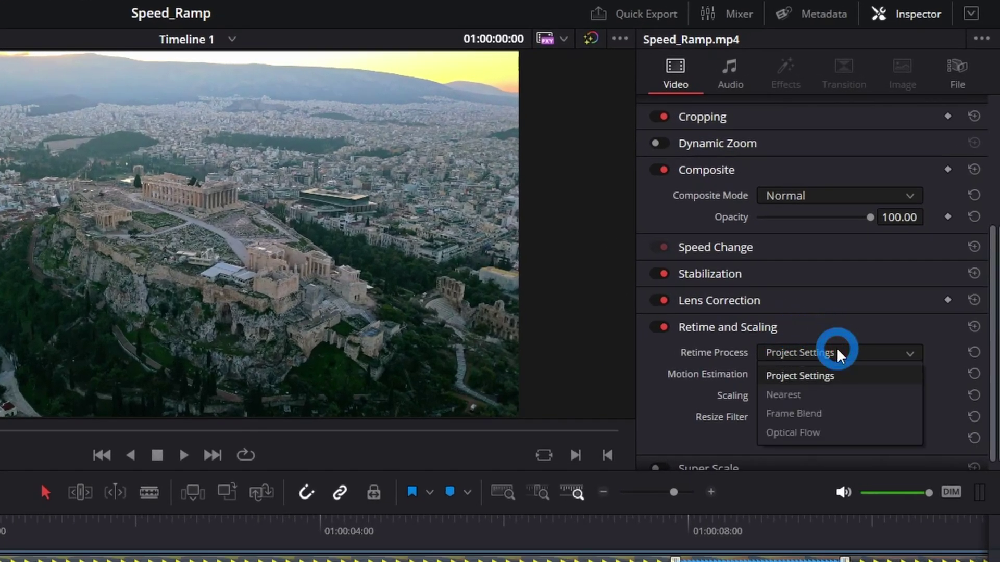
pyautogui.click(828, 432)
pyautogui.click(825, 376)
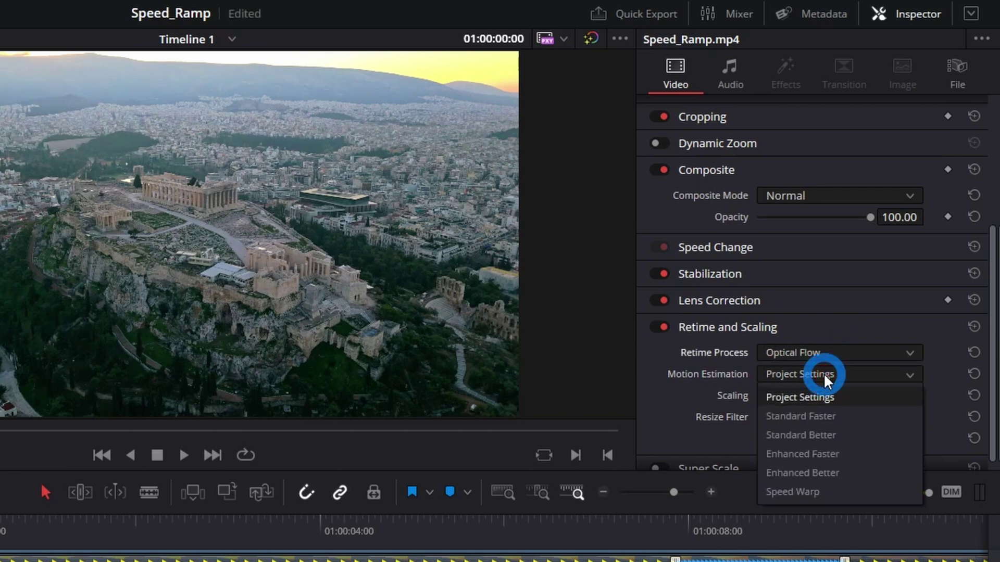
pyautogui.click(831, 474)
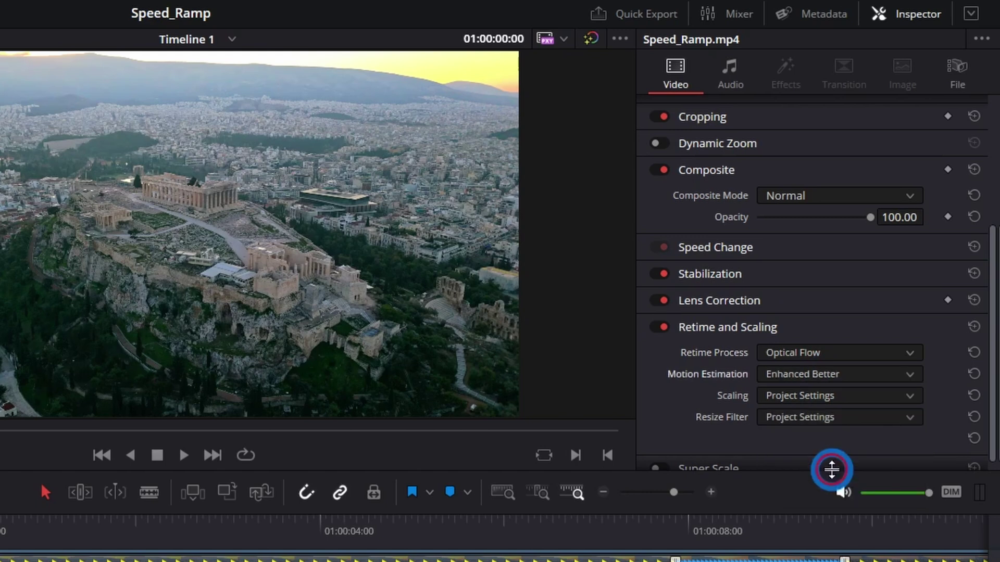
pyautogui.click(826, 380)
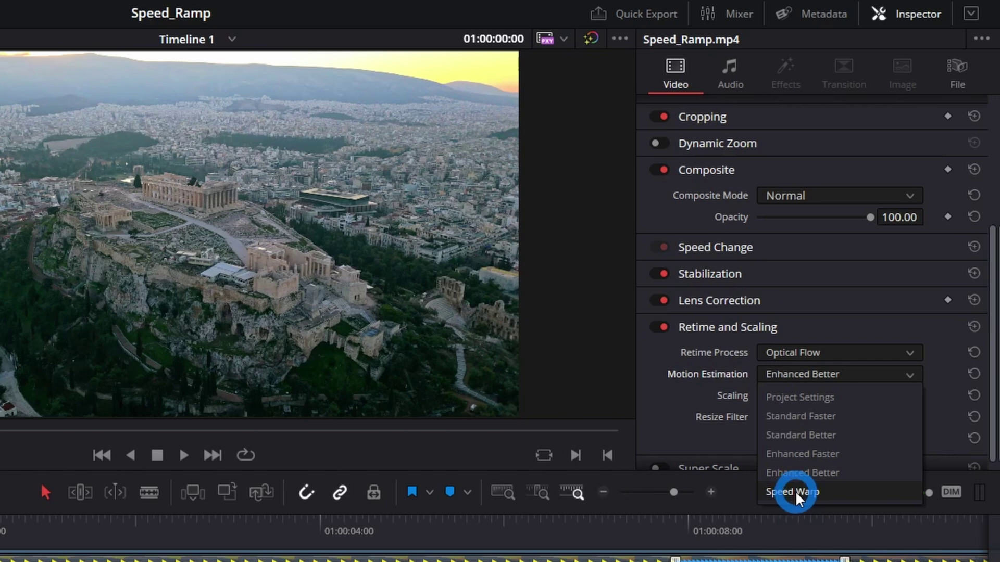
# - Keep Motion Estimation on Enhanced Better, and set the clip's Scaling to Fit and its Resize Filter to Smoother
pyautogui.click(824, 473)
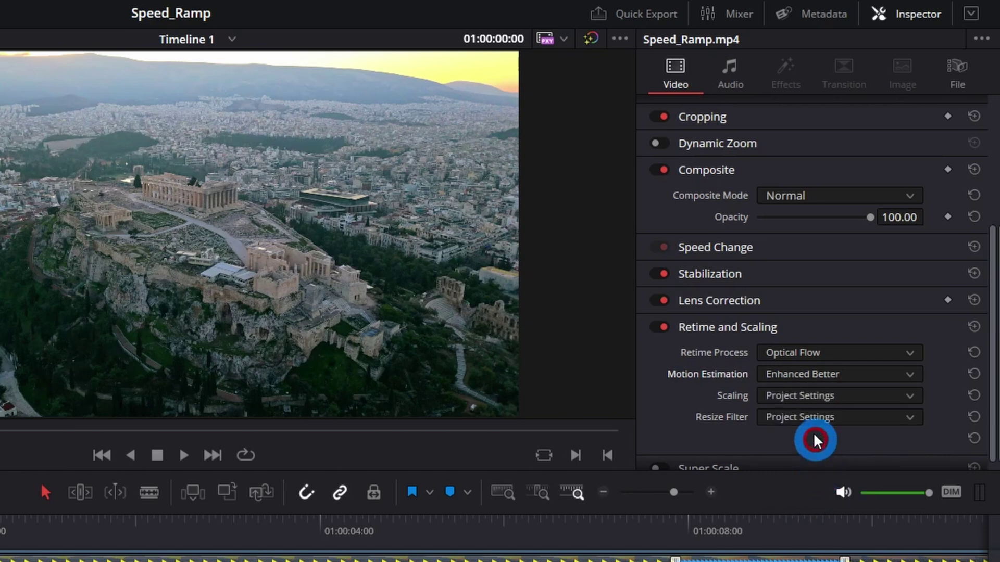
pyautogui.click(821, 397)
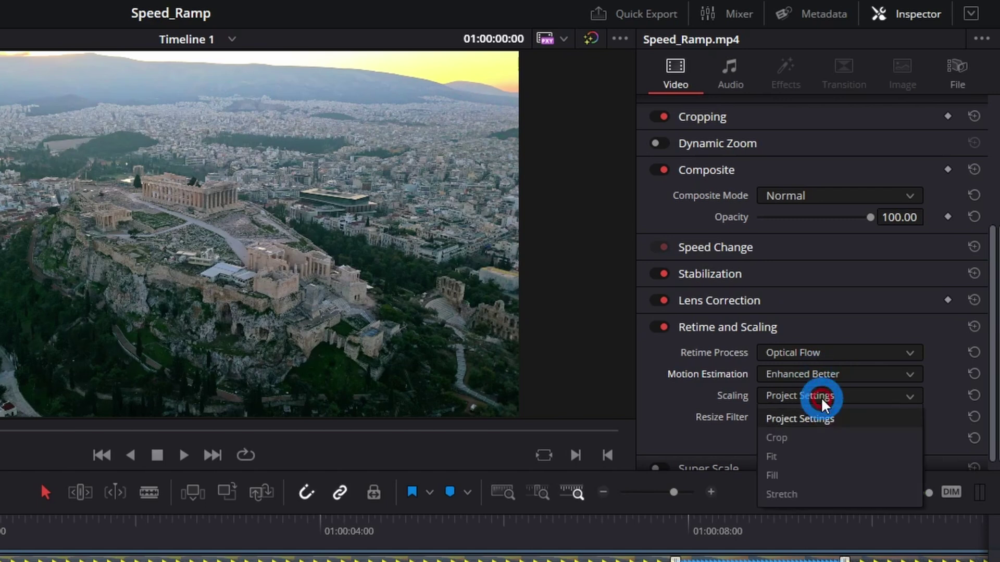
pyautogui.click(797, 458)
pyautogui.click(807, 427)
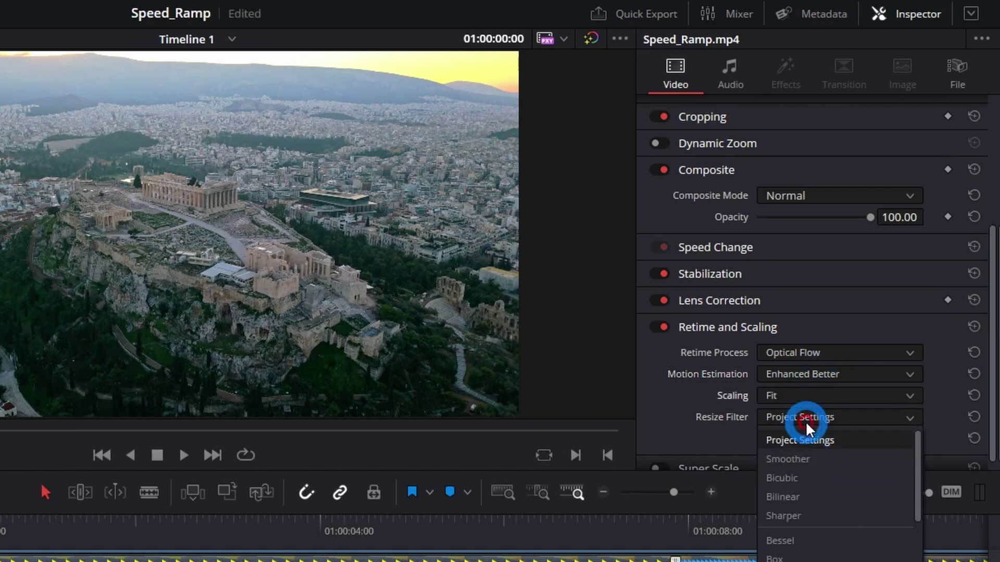
pyautogui.click(826, 461)
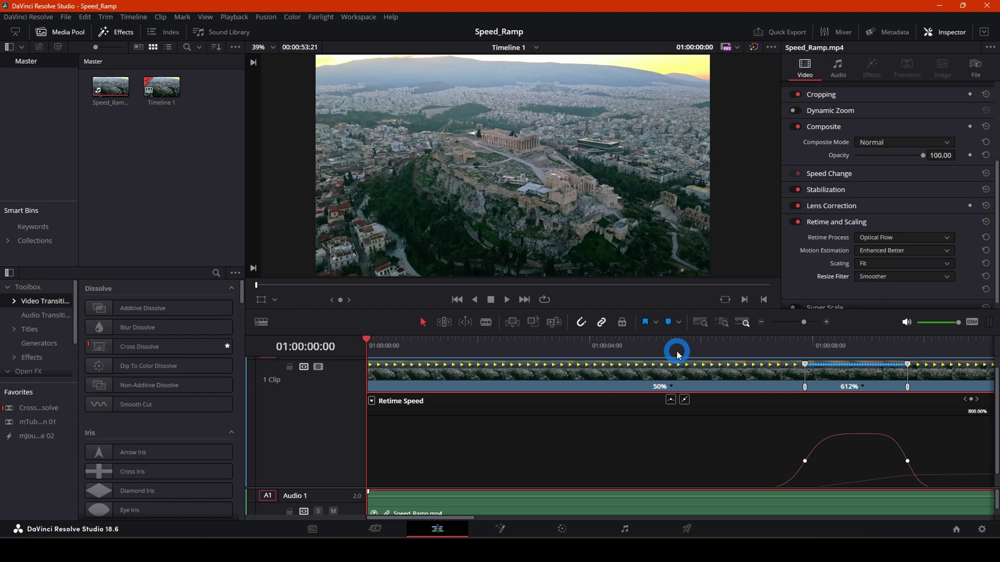
# - Play the retimed clip through its fast segments to check the motion, stop after the last one, and return the playhead to the start
pyautogui.moveTo(366, 341); pyautogui.dragTo(724, 357)
pyautogui.press('space')
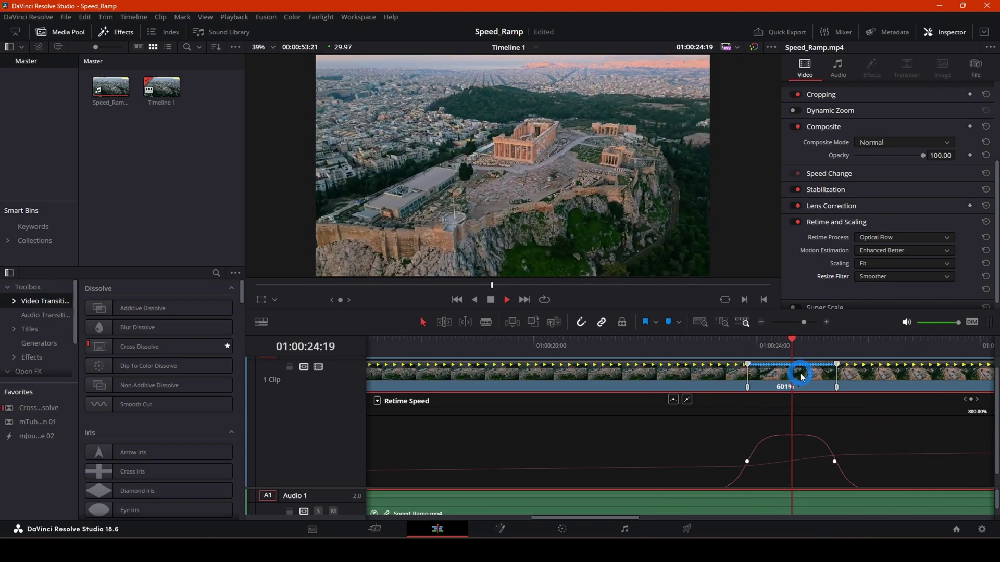
pyautogui.hscroll(2, 819, 417)
pyautogui.hscroll(13, 814, 420)
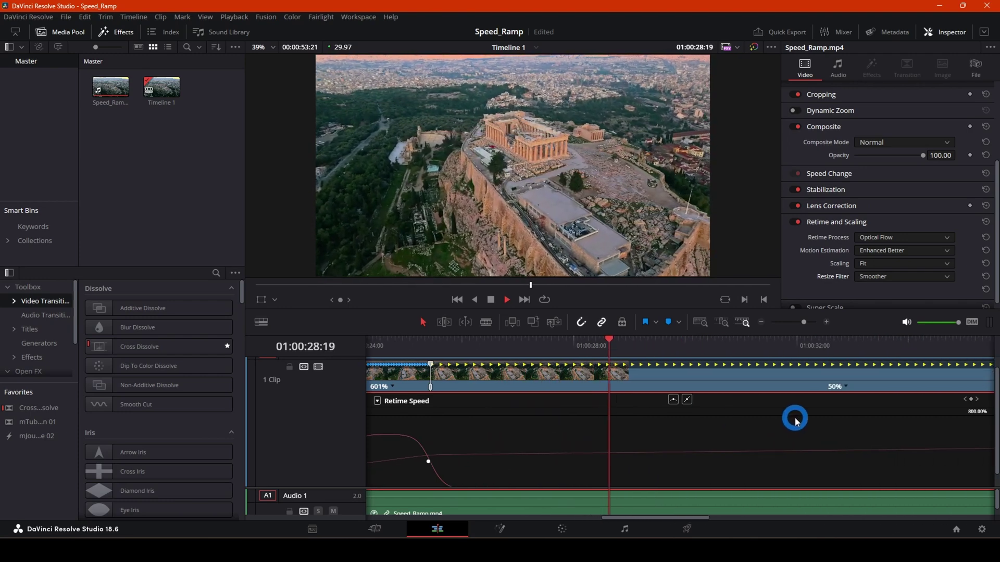
pyautogui.hscroll(7, 793, 421)
pyautogui.hscroll(-5, 786, 426)
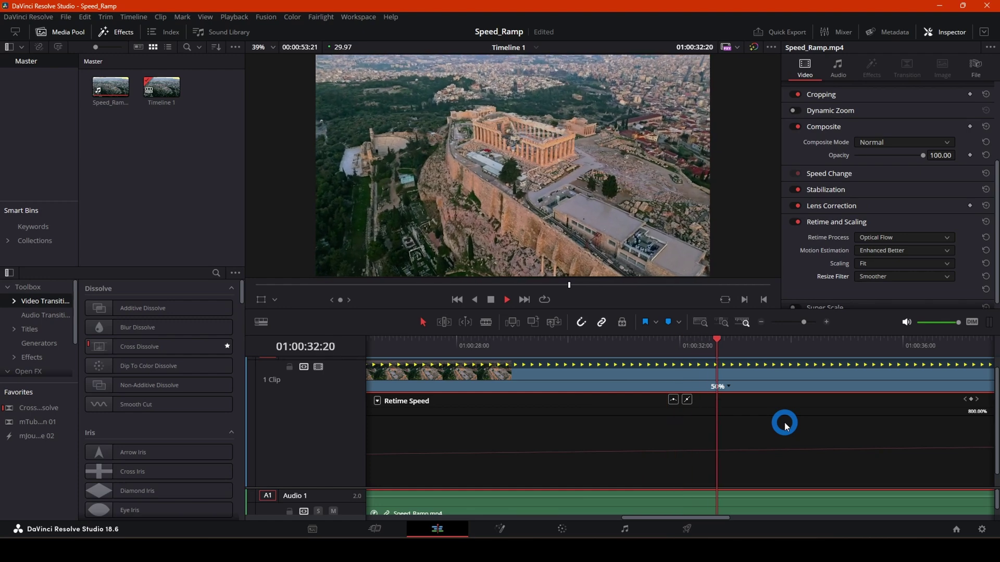
pyautogui.hscroll(1, 776, 422)
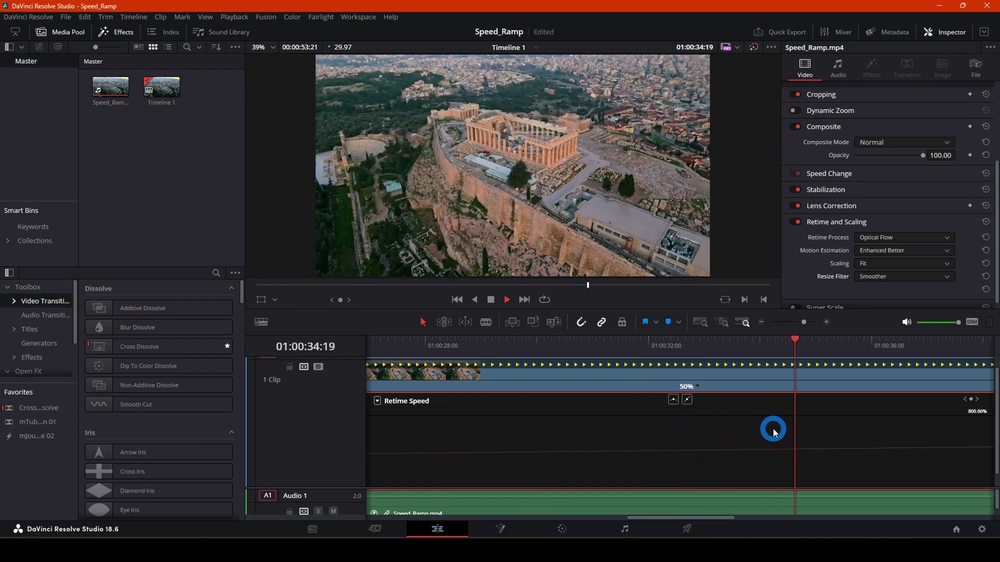
pyautogui.hscroll(-3, 773, 433)
pyautogui.hscroll(12, 773, 434)
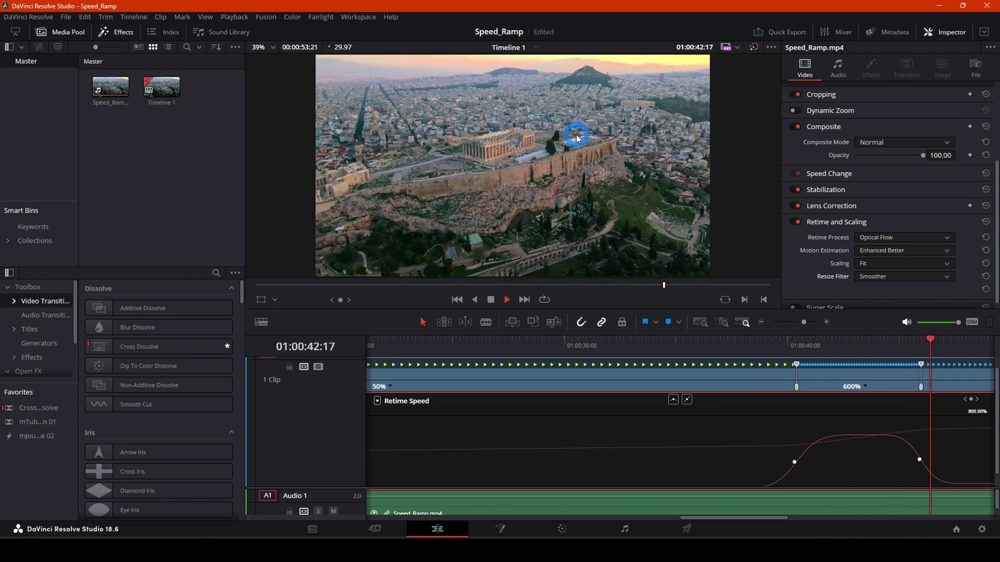
pyautogui.click(491, 300)
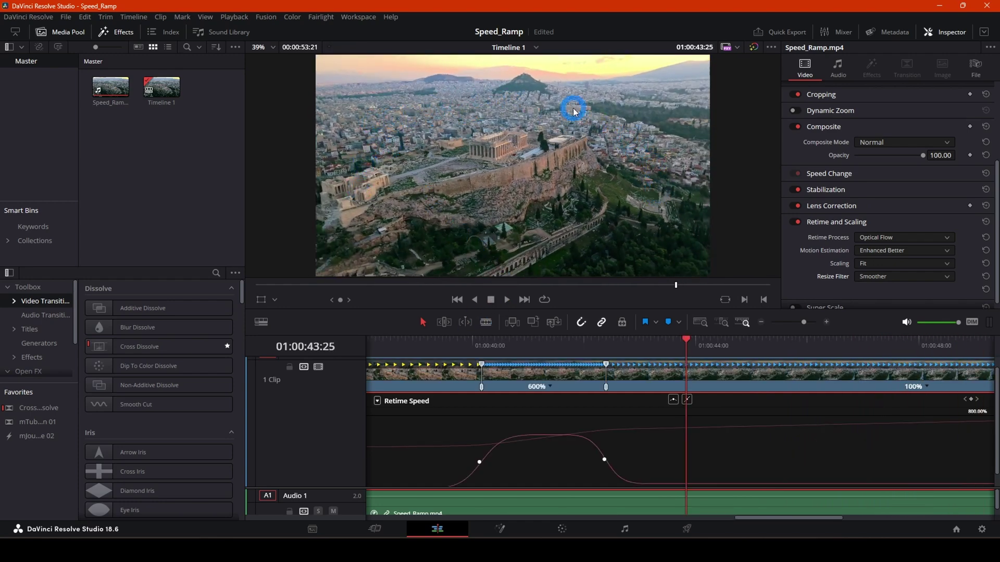
pyautogui.moveTo(689, 348); pyautogui.dragTo(302, 358)
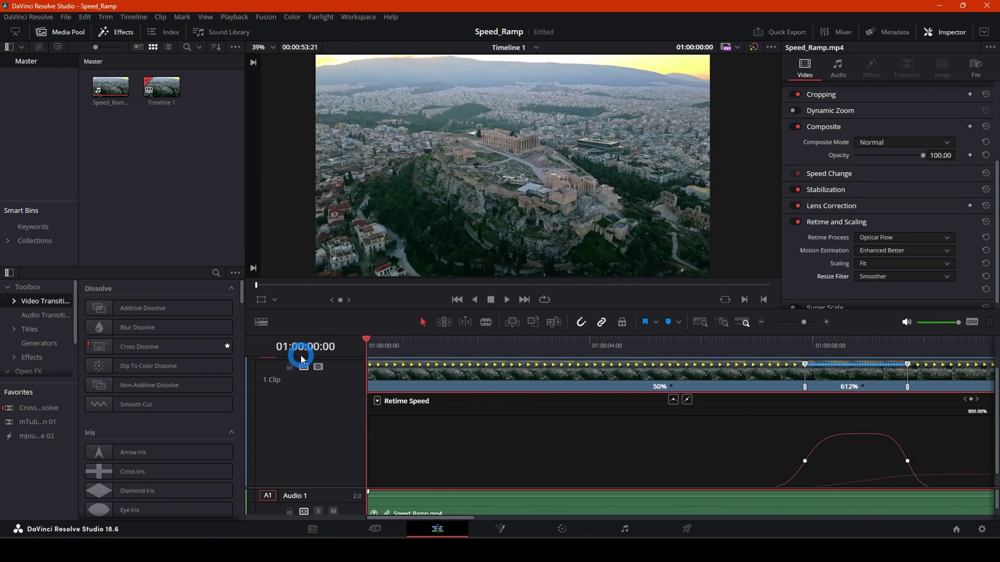
# - Hide the clip's retime curve, show it once more, and hide it again
pyautogui.rightClick(559, 374)
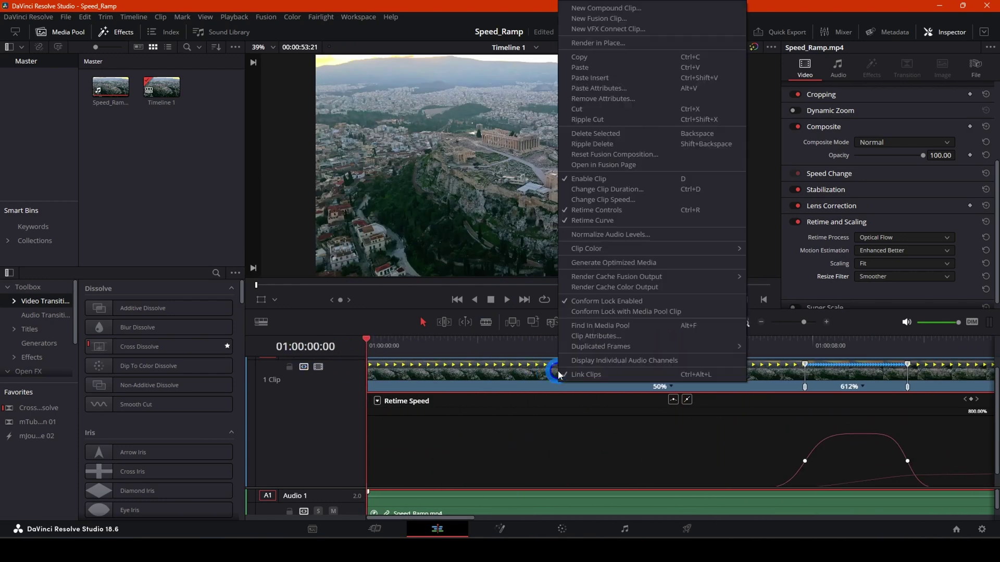
pyautogui.click(603, 224)
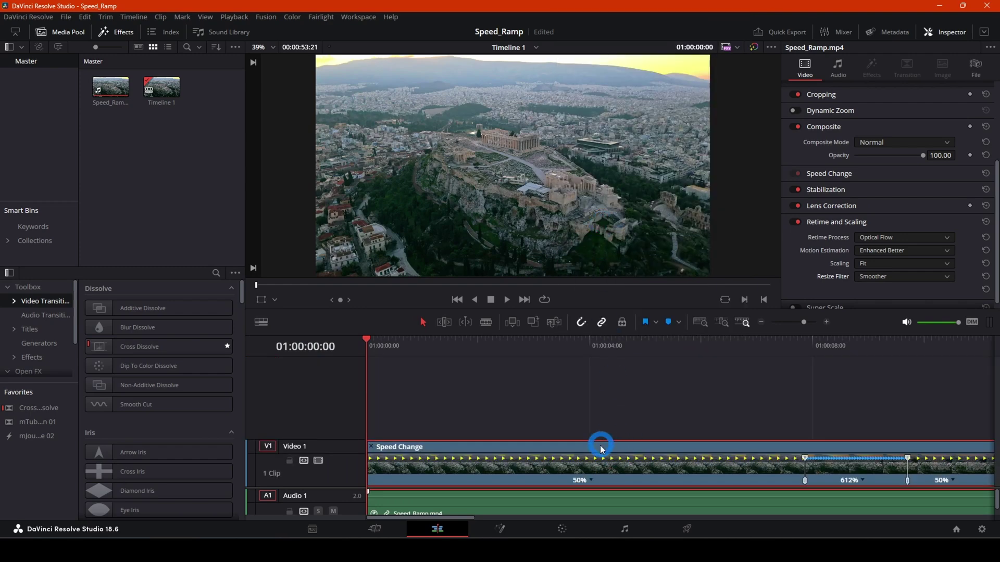
pyautogui.rightClick(490, 457)
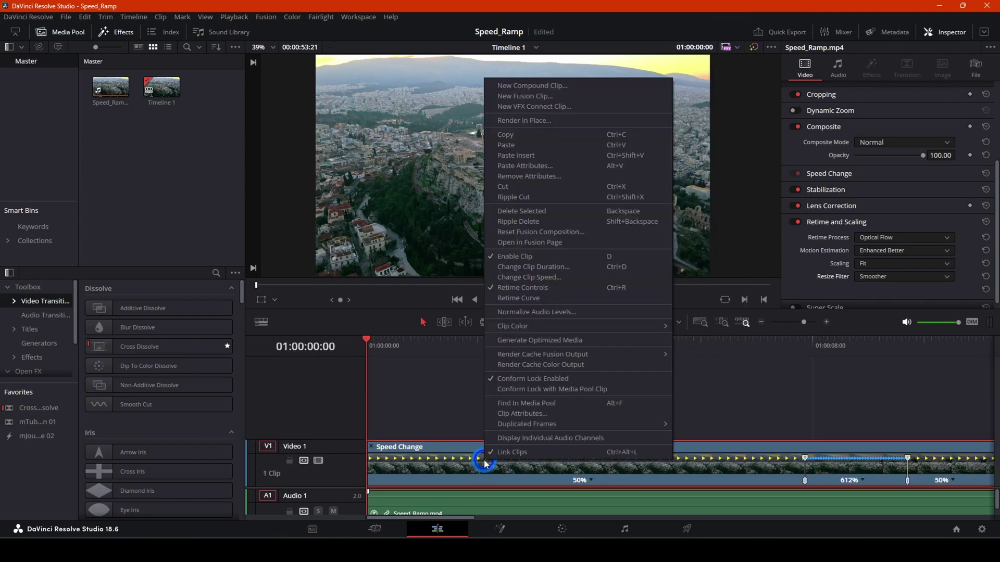
pyautogui.click(547, 294)
pyautogui.rightClick(666, 366)
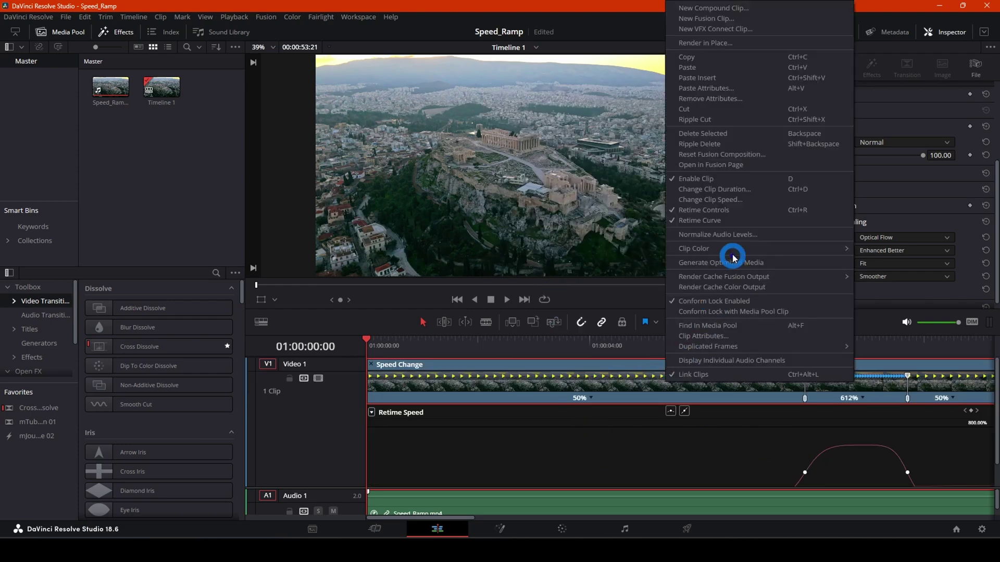
pyautogui.click(725, 224)
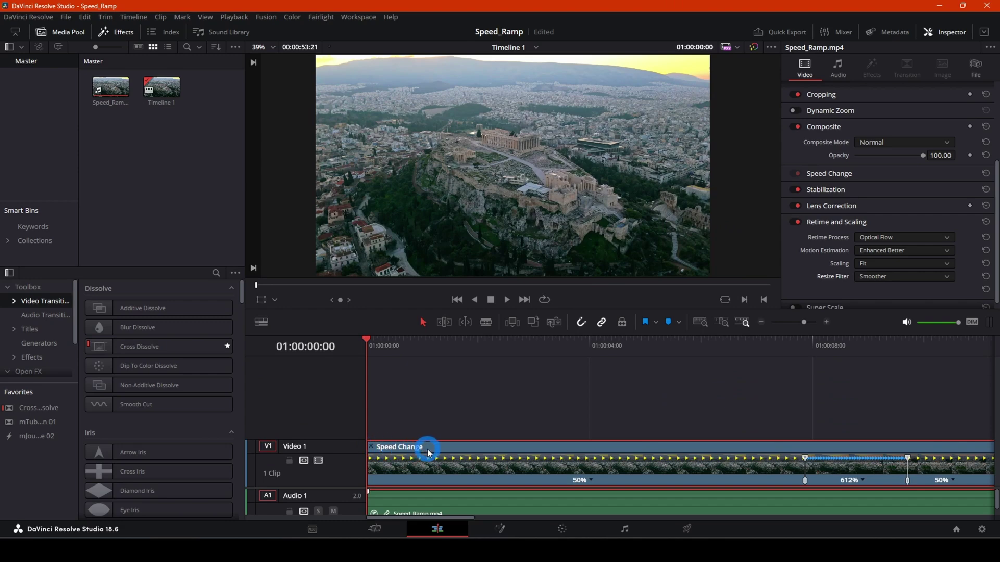
# - Turn the clip's retime controls off and back on
pyautogui.rightClick(444, 455)
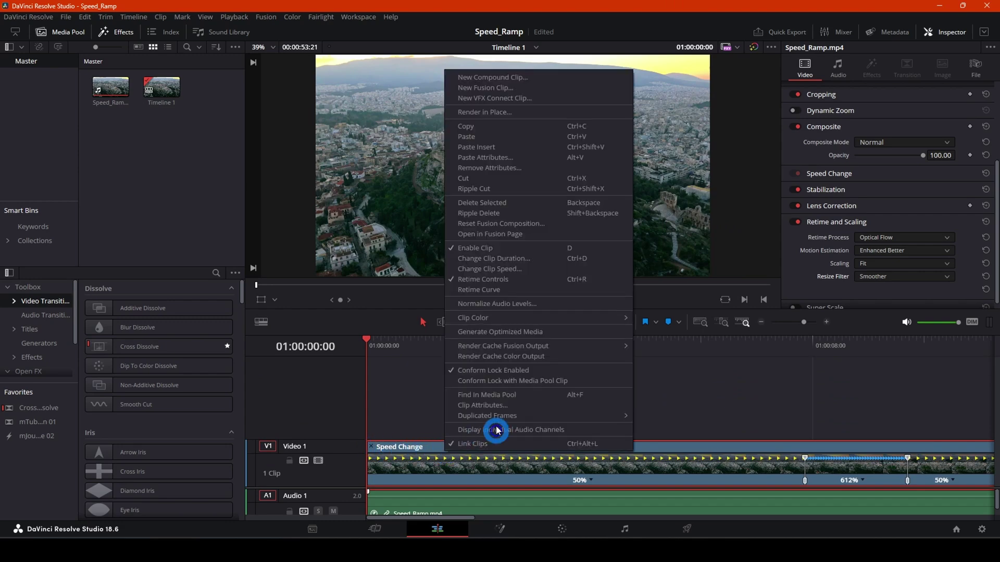
pyautogui.click(527, 279)
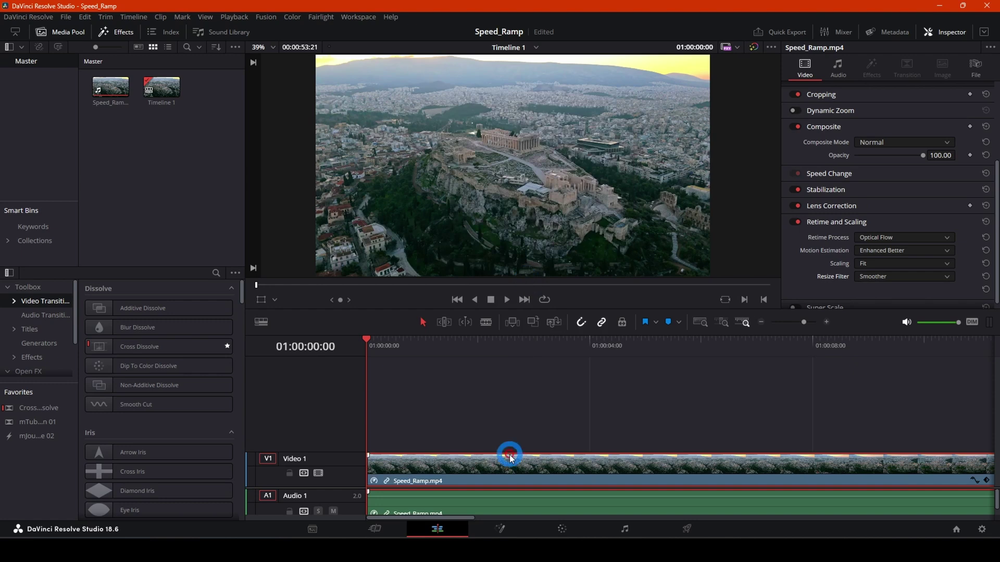
pyautogui.rightClick(478, 471)
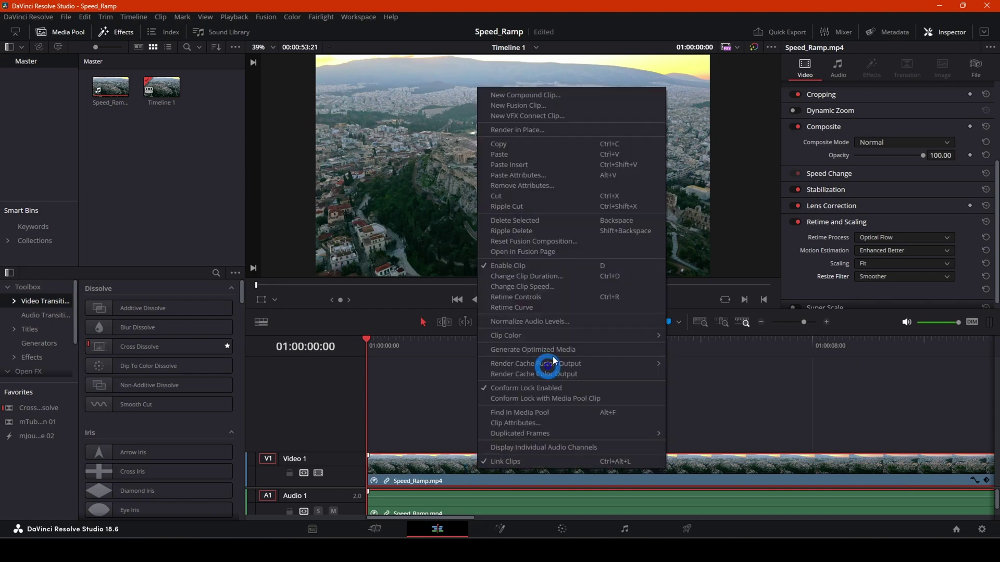
pyautogui.click(567, 296)
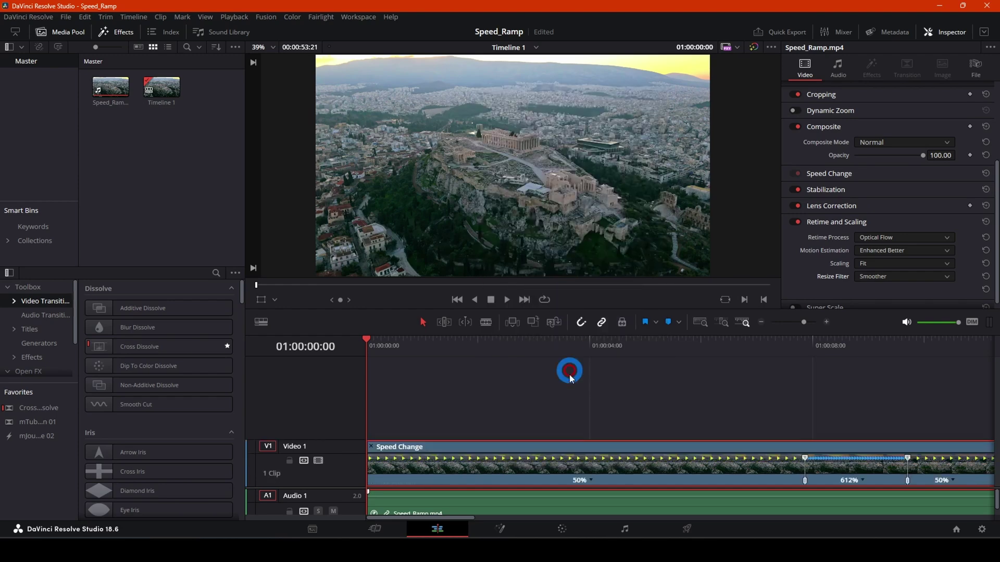
# - Find the Adjustment Clip effect and place it on Video 2 at 01:00:07:26, where the first fast segment starts
pyautogui.moveTo(800, 343)
pyautogui.mouseDown()
pyautogui.moveTo(906, 353)
pyautogui.moveTo(806, 354)
pyautogui.mouseUp()
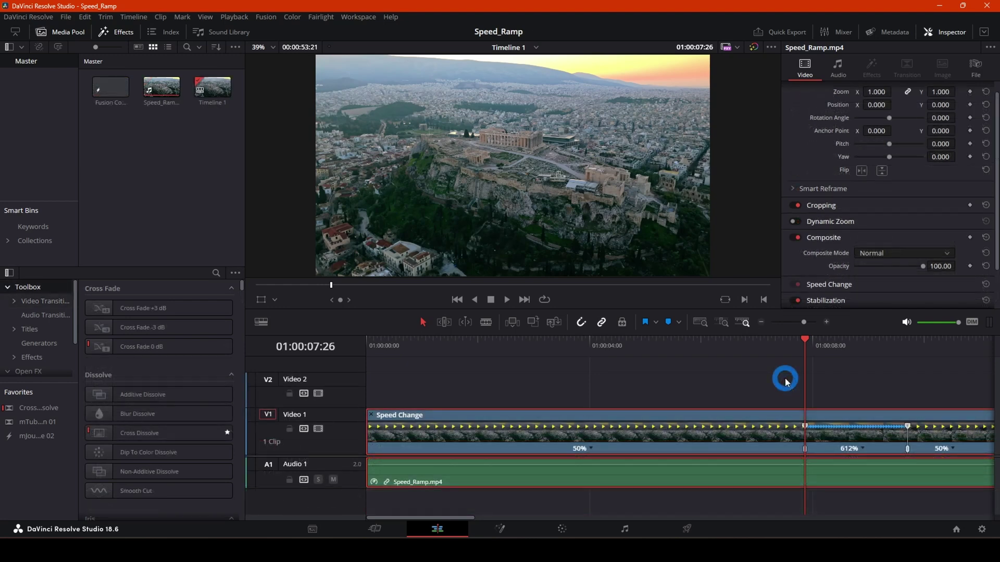
pyautogui.click(124, 36)
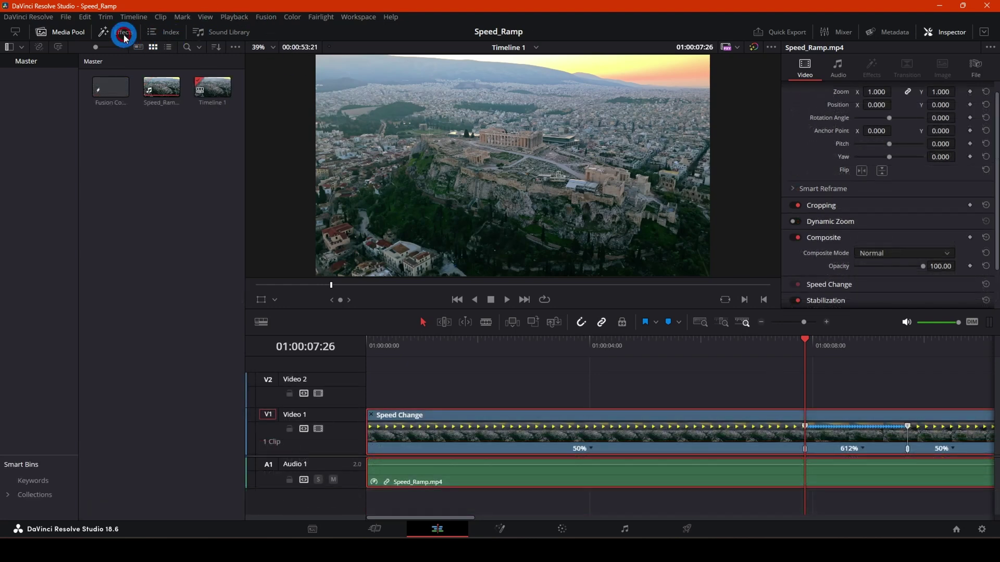
pyautogui.click(124, 35)
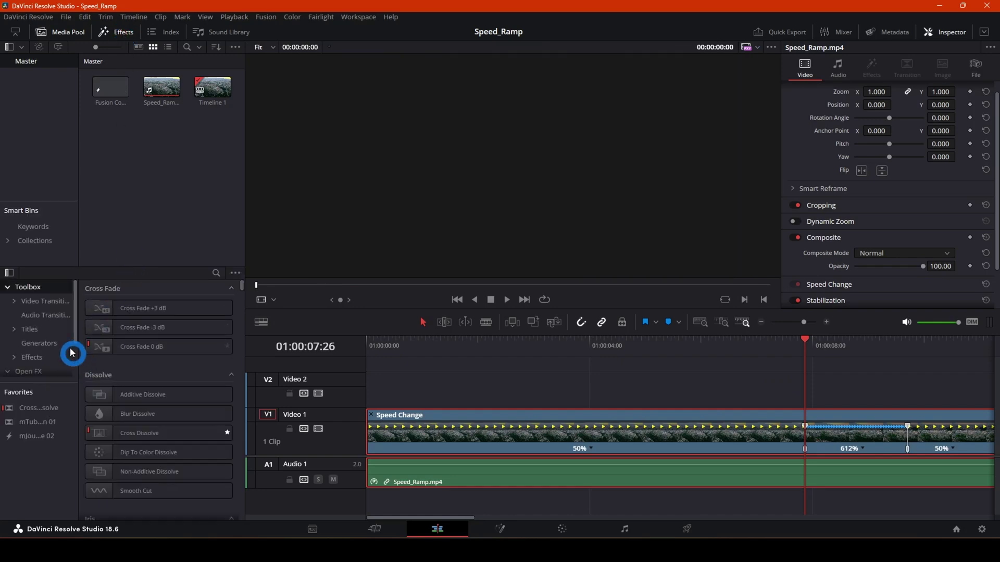
pyautogui.click(216, 273)
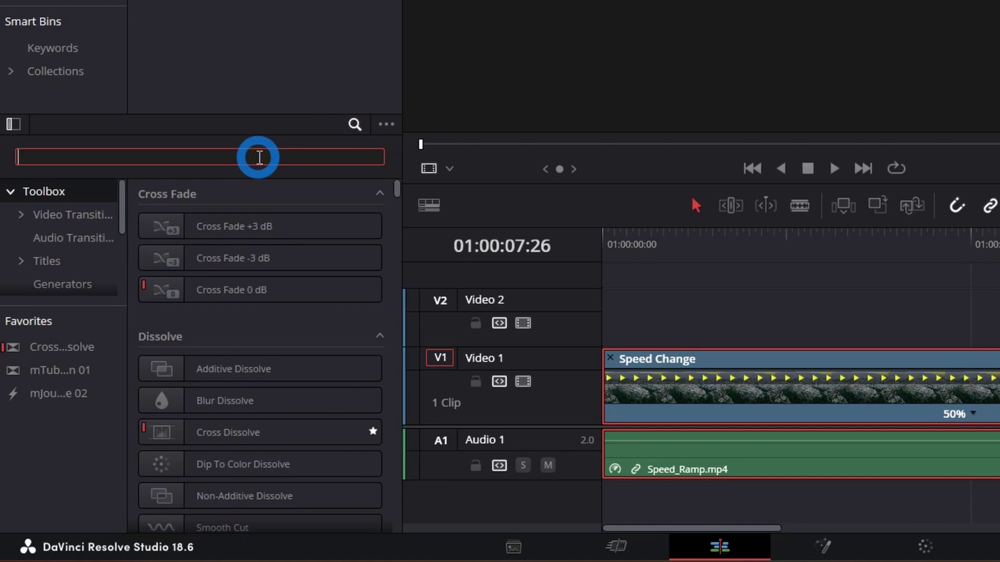
pyautogui.write('ad')
pyautogui.write('justmen')
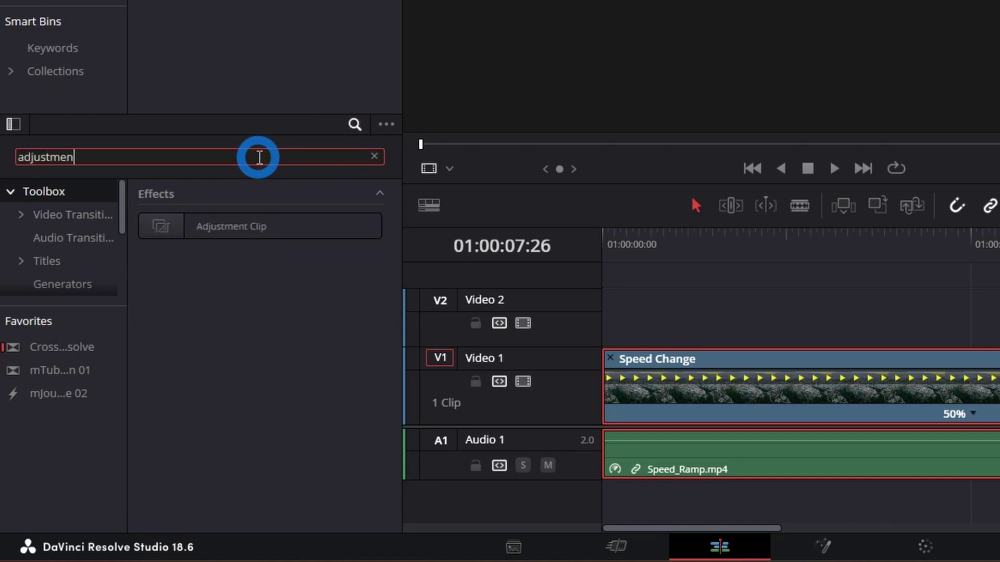
pyautogui.moveTo(240, 226); pyautogui.dragTo(801, 378)
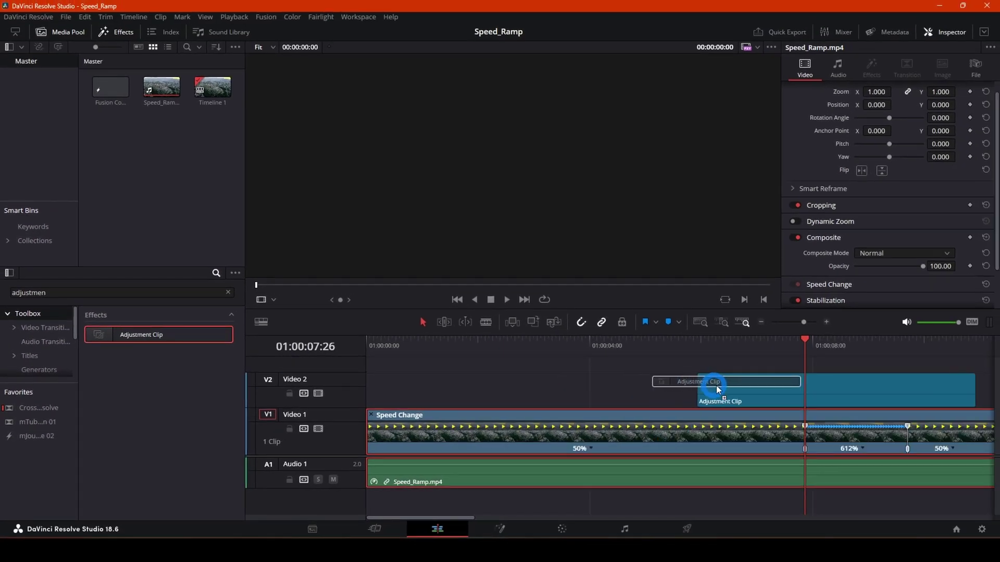
# - Trim the end of the adjustment clip to 01:00:09:21, where the first fast segment ends
pyautogui.click(859, 382)
pyautogui.hscroll(4, 859, 383)
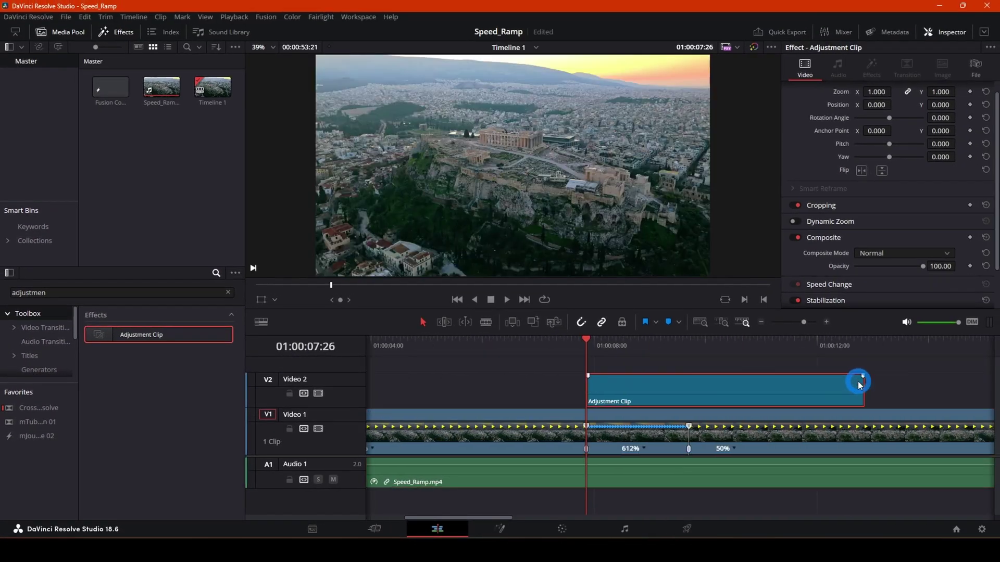
pyautogui.moveTo(862, 393); pyautogui.dragTo(686, 405)
pyautogui.moveTo(587, 338); pyautogui.dragTo(681, 348)
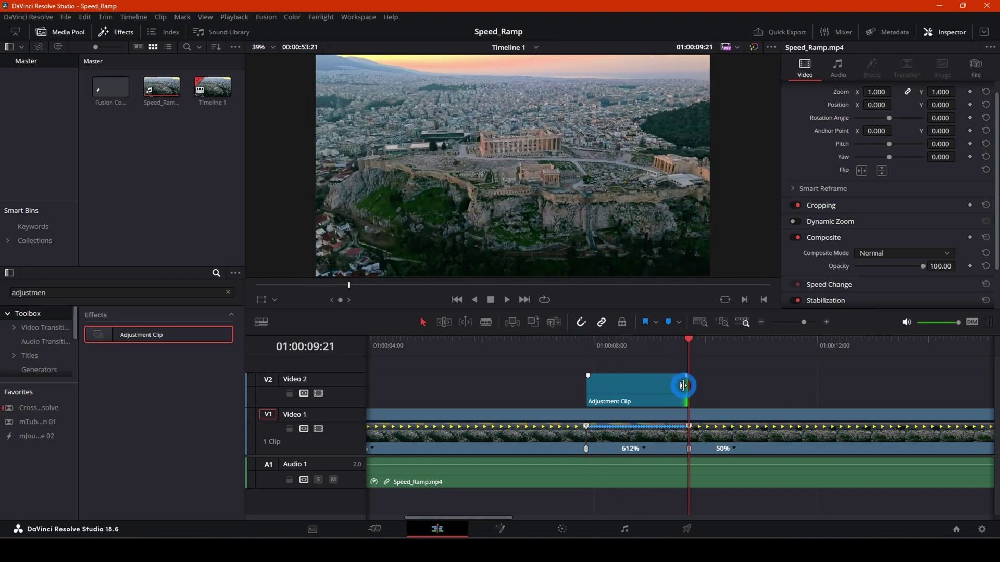
pyautogui.moveTo(683, 386); pyautogui.dragTo(685, 386)
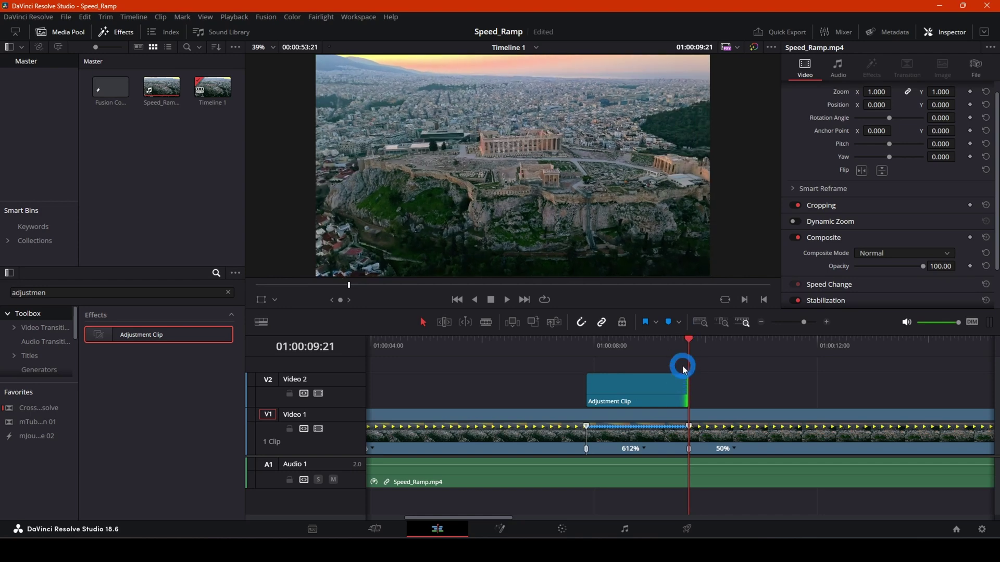
# - Show the drone clip's retime curve to compare the first fast segment's speed points with the adjustment clip's ends, and hide it again
pyautogui.moveTo(623, 343)
pyautogui.mouseDown()
pyautogui.moveTo(591, 345)
pyautogui.moveTo(620, 344)
pyautogui.mouseUp()
pyautogui.click(555, 421)
pyautogui.rightClick(555, 422)
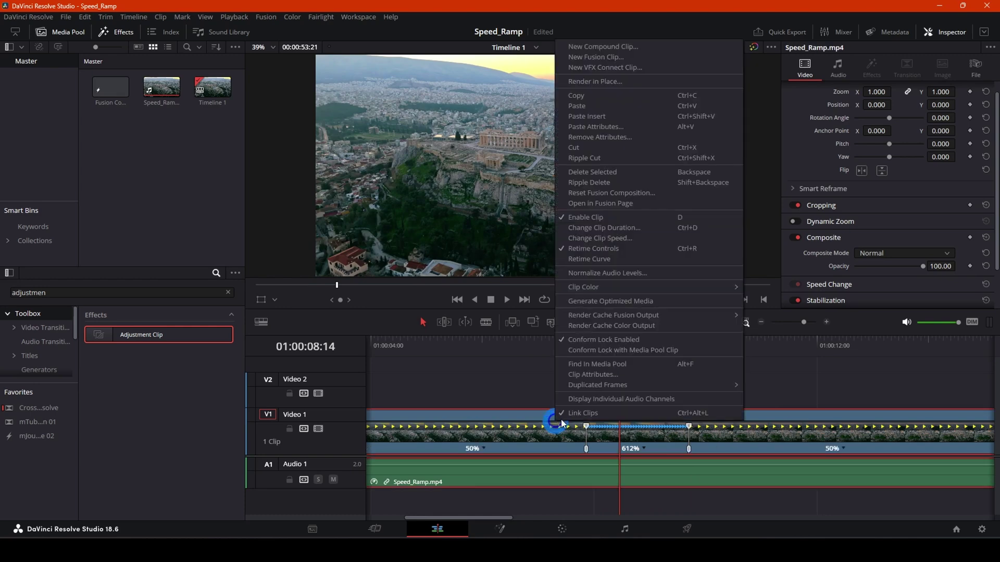
pyautogui.click(631, 266)
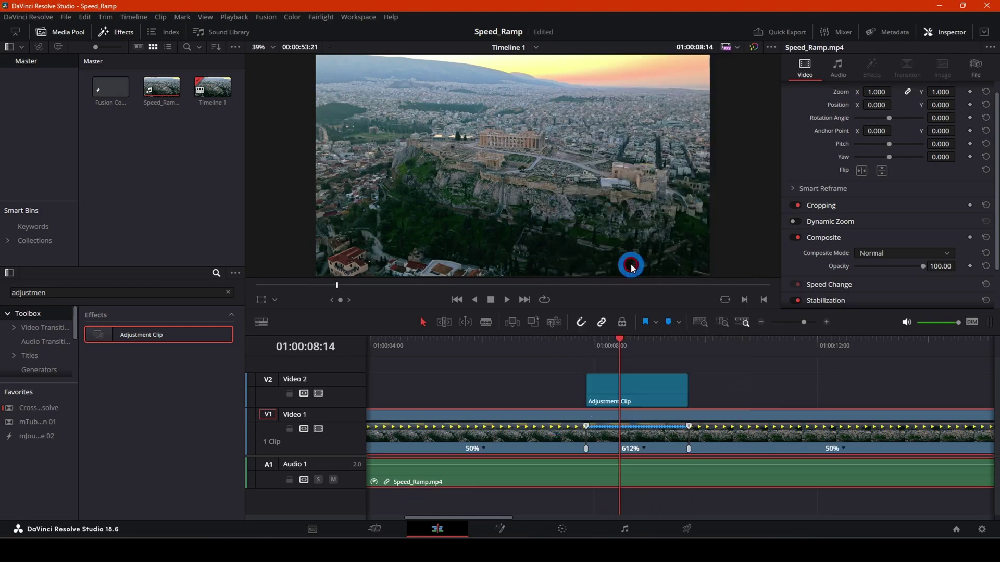
pyautogui.rightClick(548, 440)
pyautogui.click(585, 268)
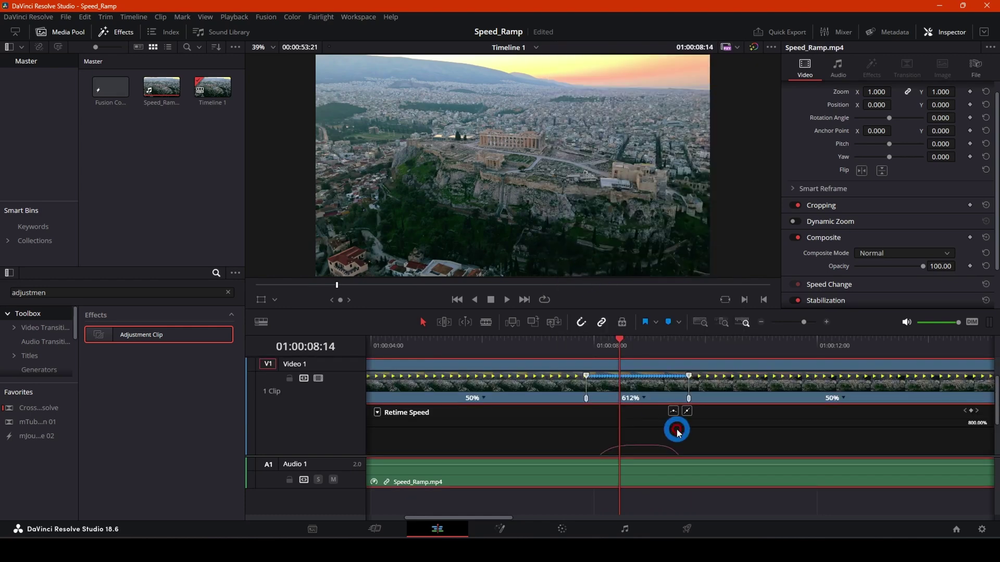
pyautogui.scroll(-5, 677, 433)
pyautogui.scroll(3, 600, 407)
pyautogui.moveTo(618, 347); pyautogui.dragTo(587, 346)
pyautogui.click(689, 345)
pyautogui.scroll(2, 690, 414)
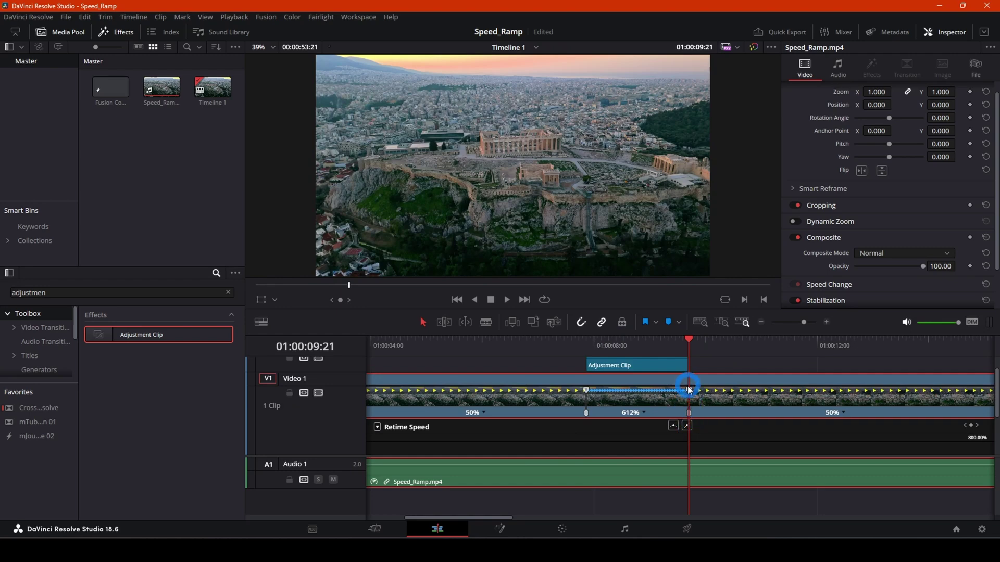
pyautogui.rightClick(650, 392)
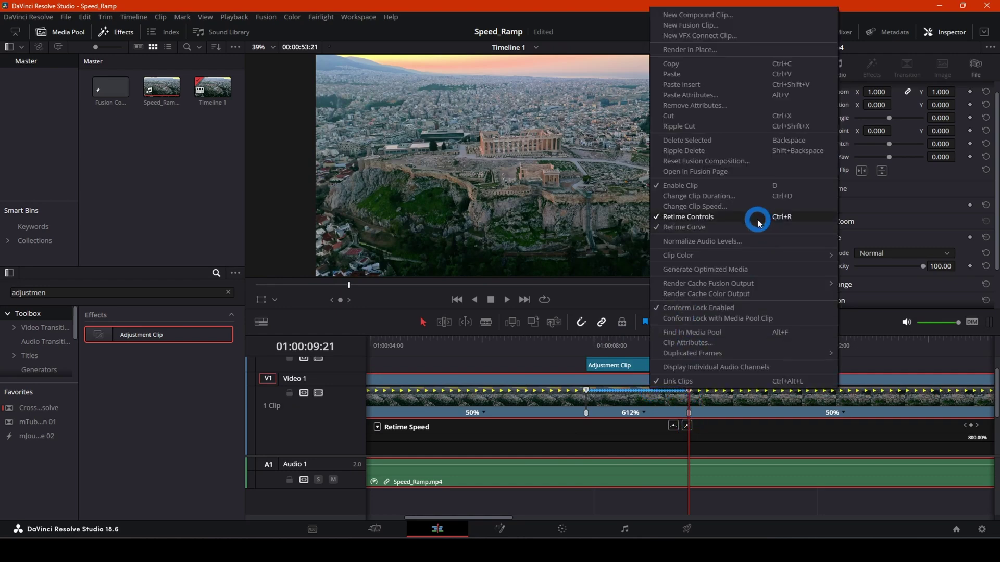
pyautogui.click(694, 219)
# - Move the playhead to 01:00:08:29 within the adjustment clip on Video 2 and select that adjustment clip
pyautogui.click(636, 339)
pyautogui.click(618, 381)
pyautogui.moveTo(589, 338); pyautogui.dragTo(646, 356)
pyautogui.click(624, 398)
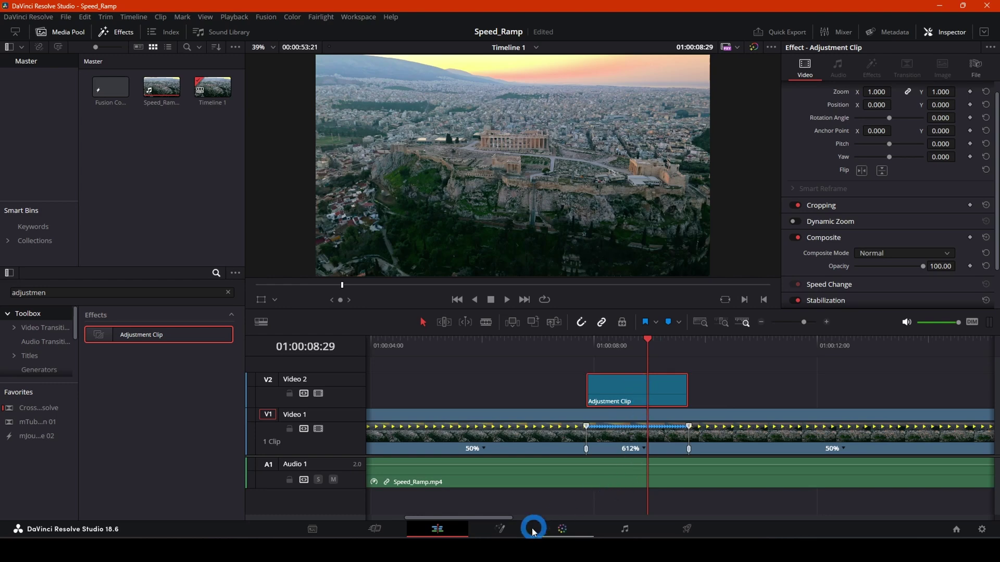
# - Open the adjustment clip in Fusion and add a Motion Blur node centred between MediaIn1 and MediaOut1
pyautogui.click(501, 529)
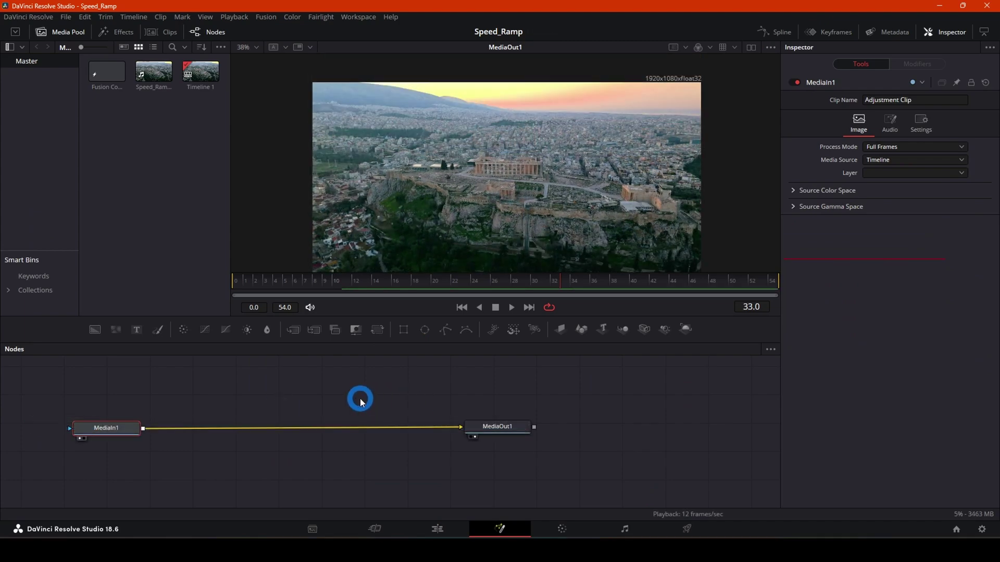
pyautogui.hotkey('shift', 'space')
pyautogui.write('motion')
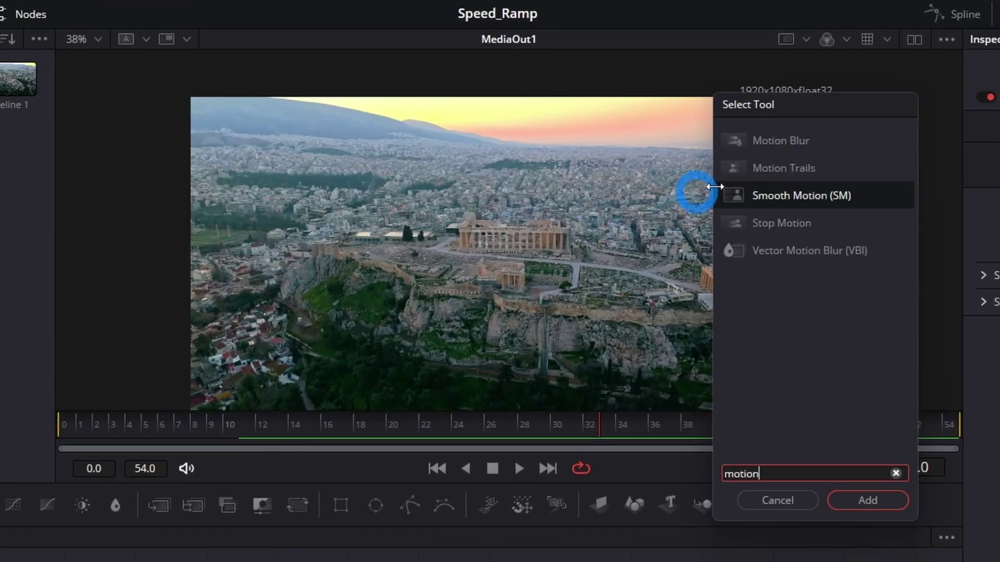
pyautogui.click(773, 137)
pyautogui.click(778, 148)
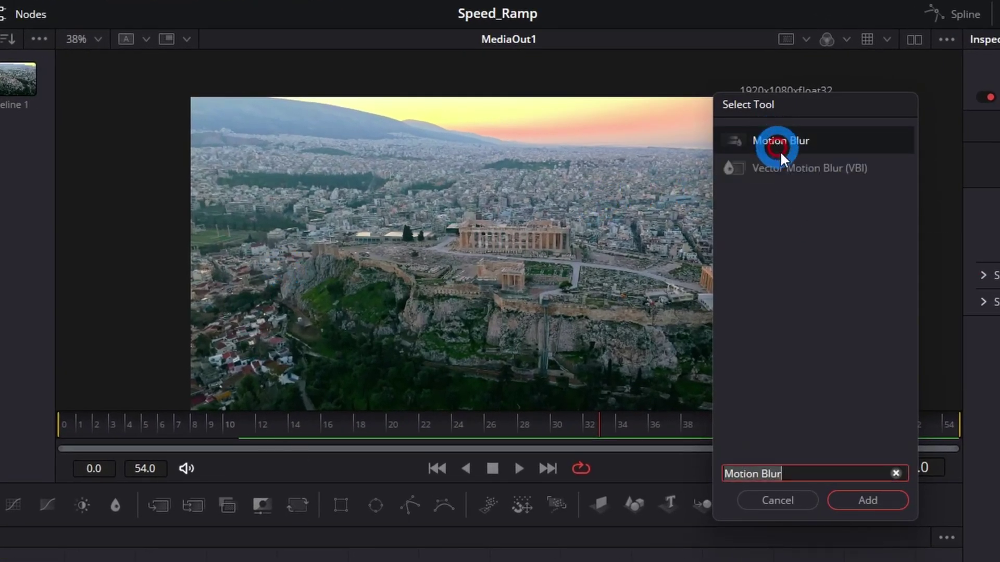
pyautogui.click(867, 500)
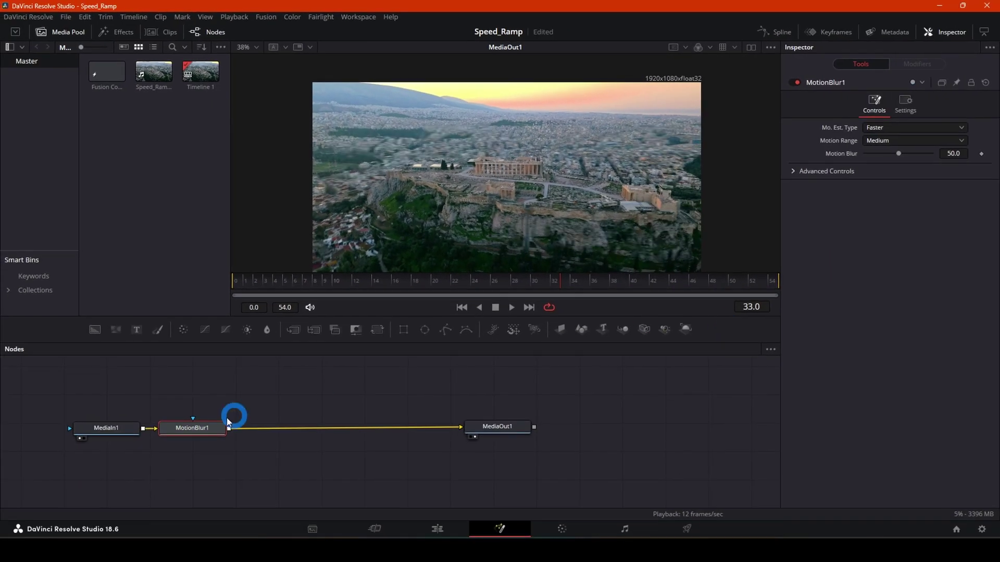
pyautogui.click(193, 435)
pyautogui.moveTo(193, 434); pyautogui.dragTo(274, 434)
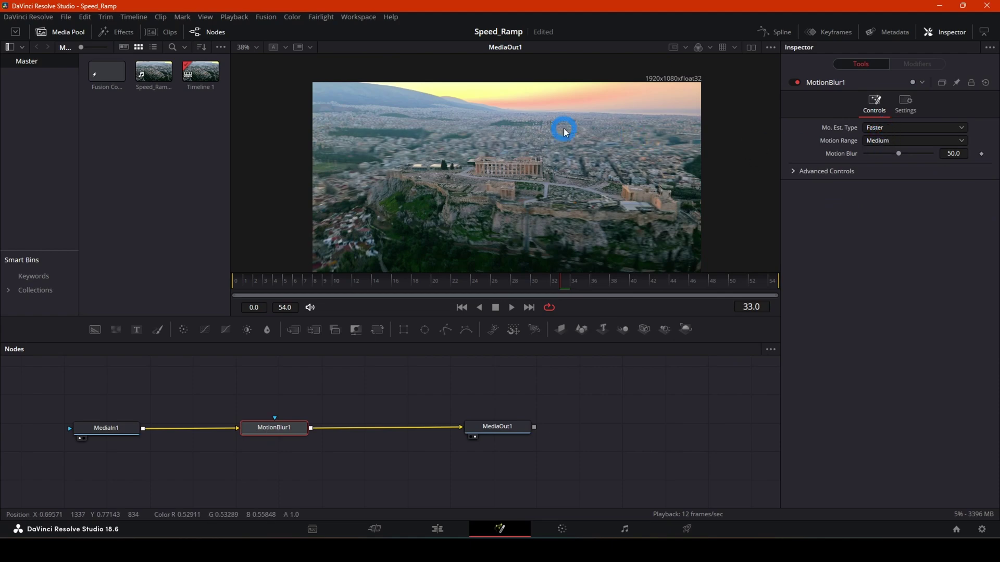
# - Set the motion estimation type of the MotionBlur1 node to Better while viewing the cityscape up close
pyautogui.scroll(3, 567, 132)
pyautogui.scroll(-3, 567, 135)
pyautogui.scroll(5, 567, 142)
pyautogui.scroll(3, 394, 183)
pyautogui.scroll(-3, 394, 183)
pyautogui.moveTo(289, 165); pyautogui.dragTo(355, 177)
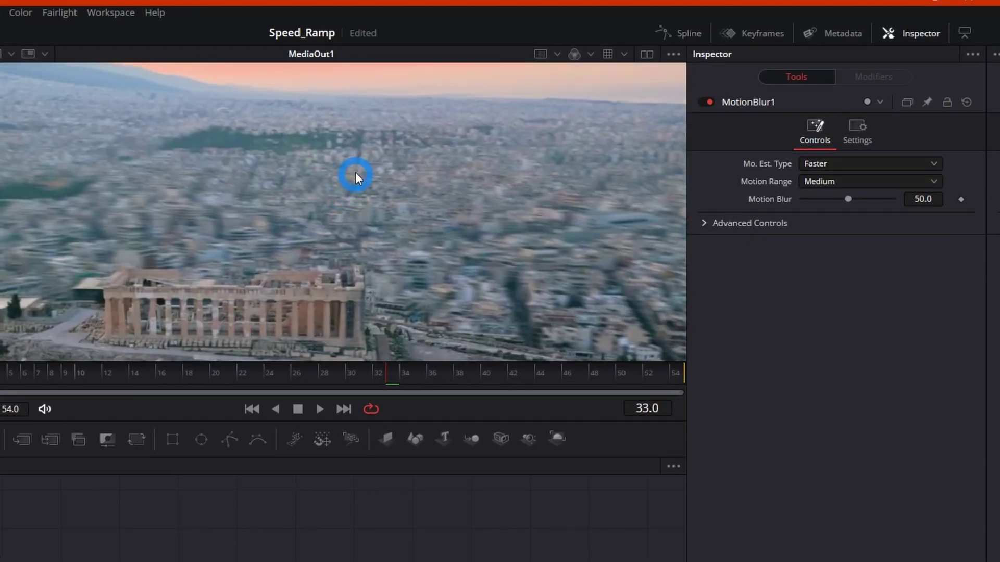
pyautogui.click(882, 162)
pyautogui.click(858, 197)
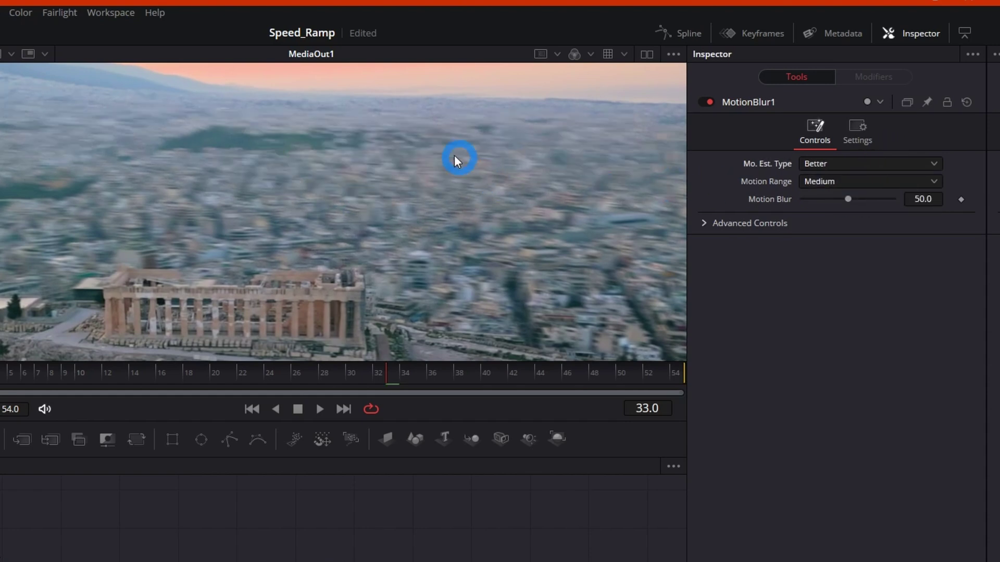
# - Try the Large and Small motion ranges on the MotionBlur1 node, and return the range to Medium
pyautogui.scroll(-3, 385, 187)
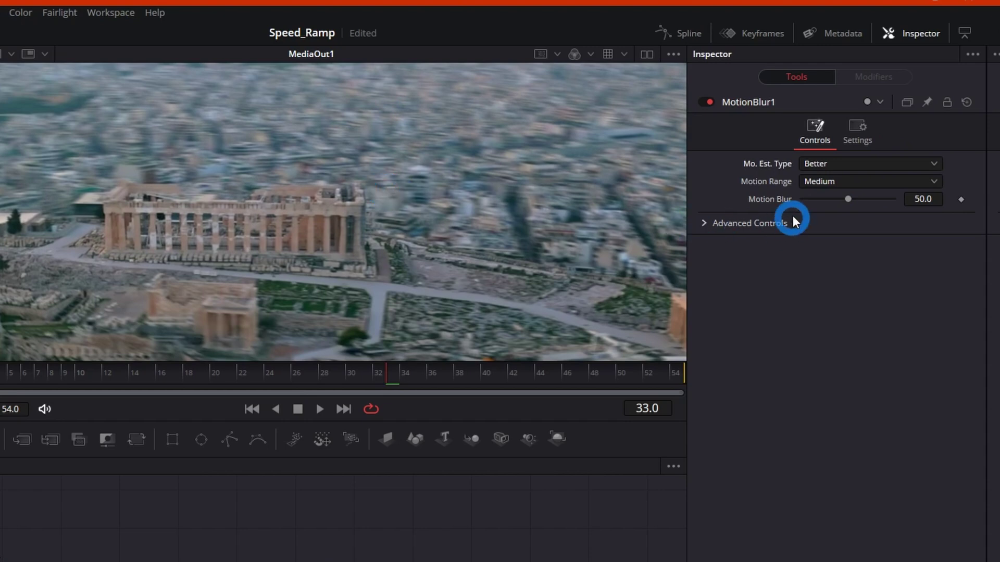
pyautogui.click(829, 181)
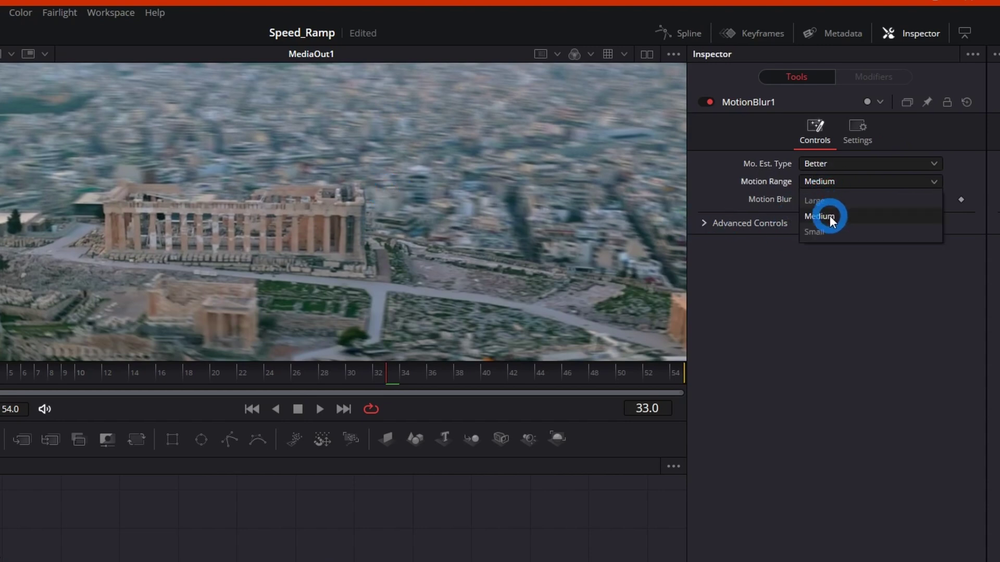
pyautogui.click(823, 202)
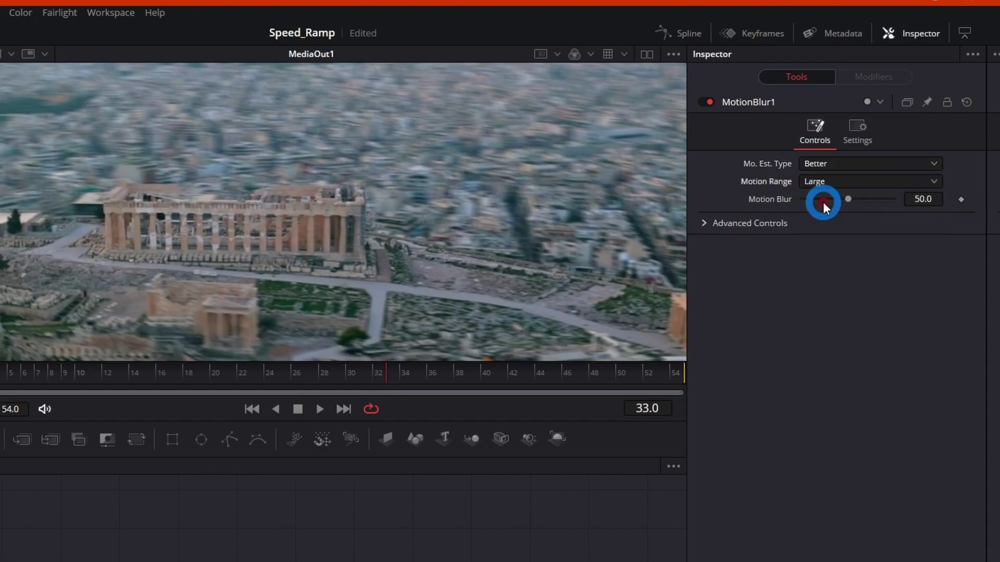
pyautogui.click(864, 183)
pyautogui.click(858, 215)
pyautogui.click(852, 183)
pyautogui.click(833, 231)
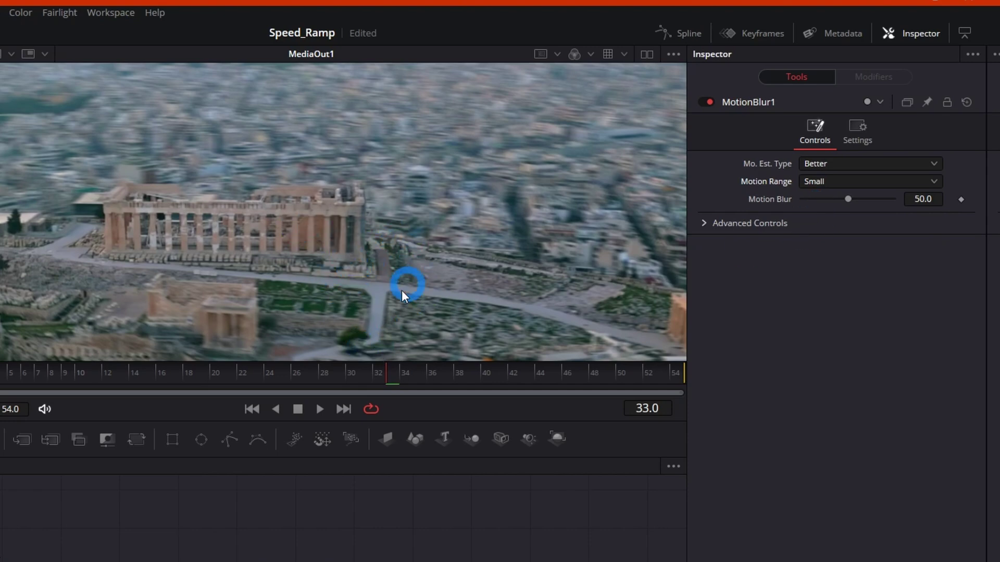
pyautogui.click(833, 187)
pyautogui.click(836, 213)
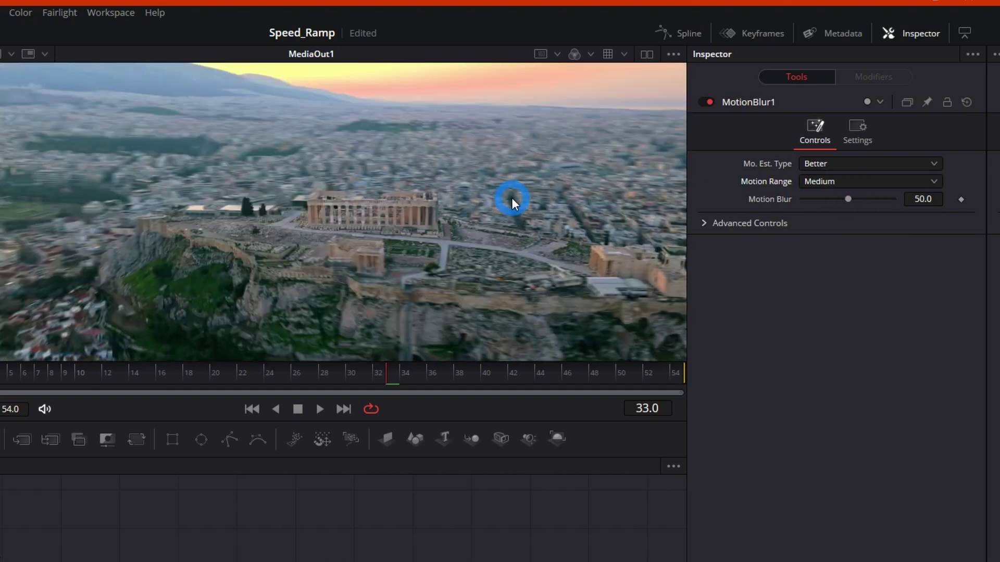
# - Try a motion blur amount of 100 on the MotionBlur1 node, and reset the amount to its default of 50
pyautogui.moveTo(849, 200); pyautogui.dragTo(910, 200)
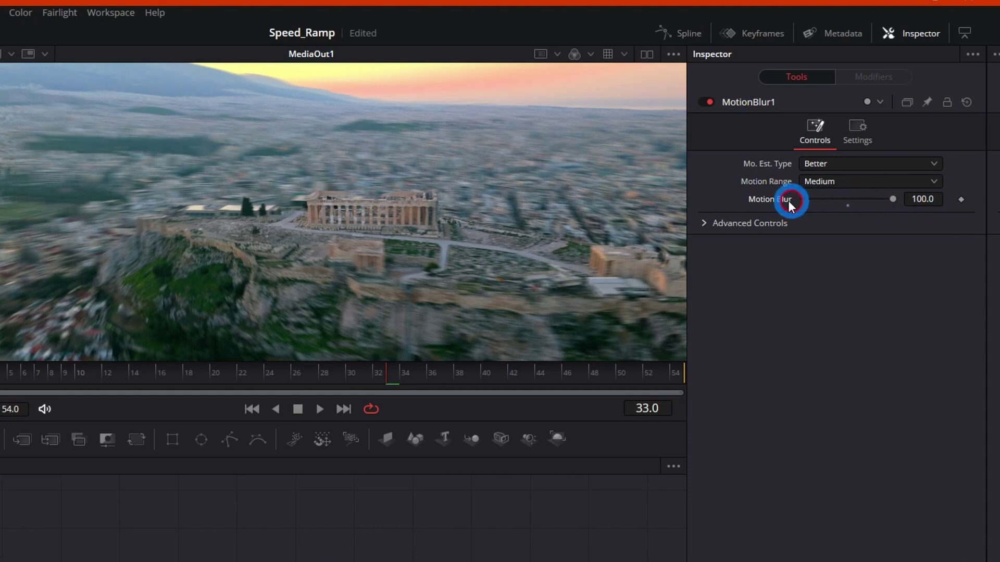
pyautogui.click(819, 198)
pyautogui.click(819, 199)
pyautogui.click(818, 198)
pyautogui.click(818, 198)
pyautogui.click(817, 198)
pyautogui.click(817, 199)
pyautogui.click(817, 199)
pyautogui.click(817, 198)
pyautogui.doubleClick(775, 201)
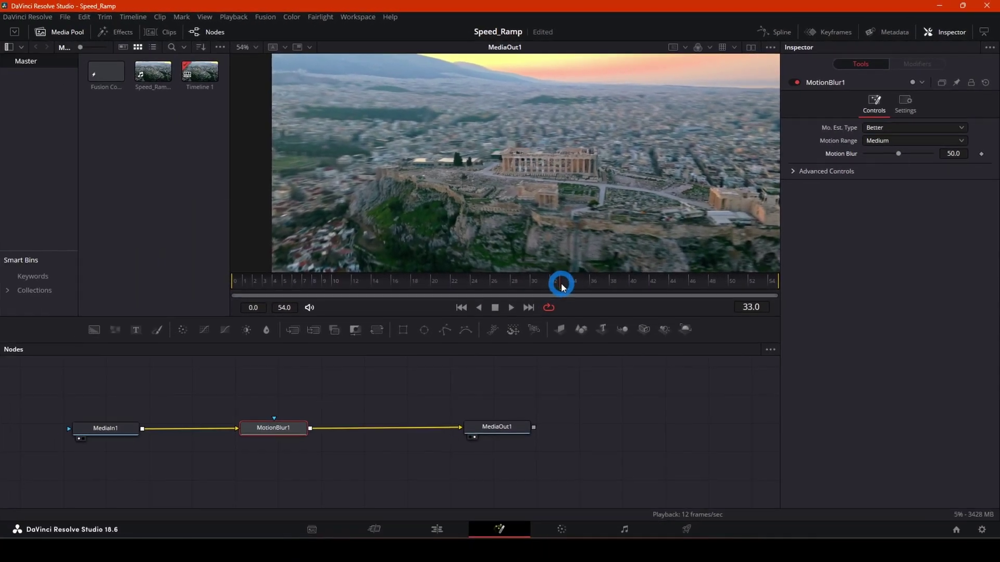
# - Scrub back to frame 10 in the Fusion composition and play it to preview the motion blur
pyautogui.click(384, 377)
pyautogui.moveTo(559, 287); pyautogui.dragTo(338, 294)
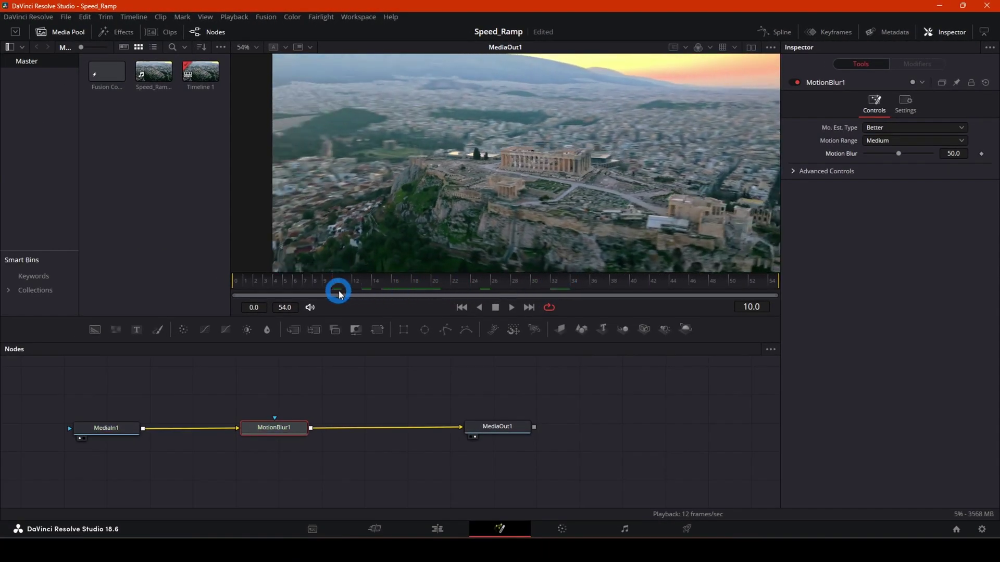
pyautogui.press('space')
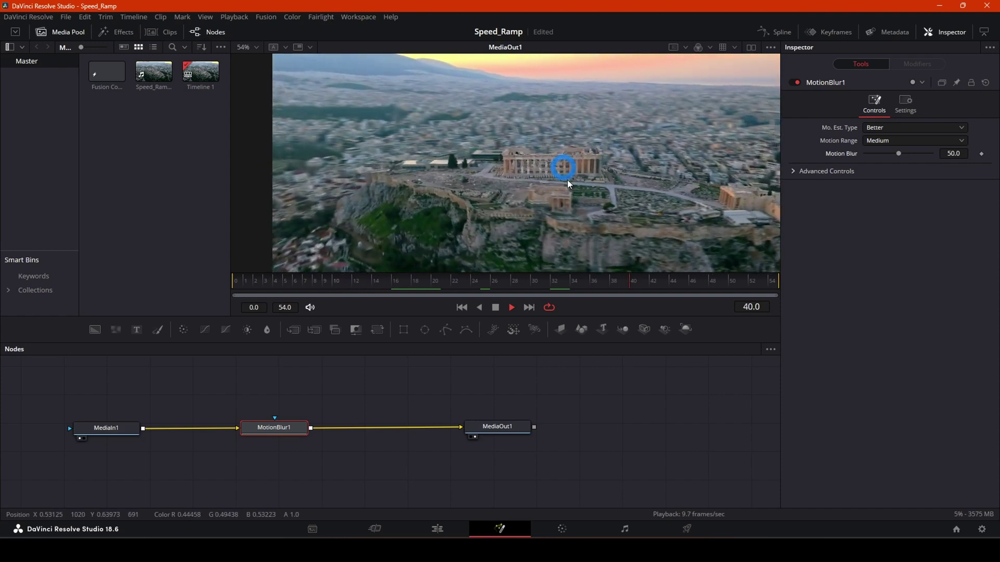
pyautogui.press('space')
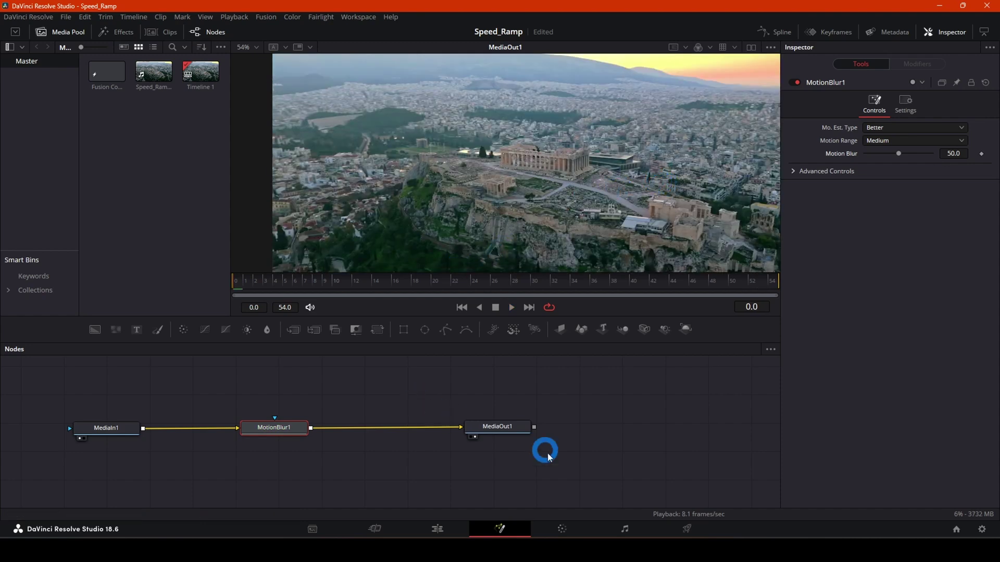
# - Return to the Edit page, play the fast segment under the adjustment clip, and scrub back through it to check the blur
pyautogui.click(439, 529)
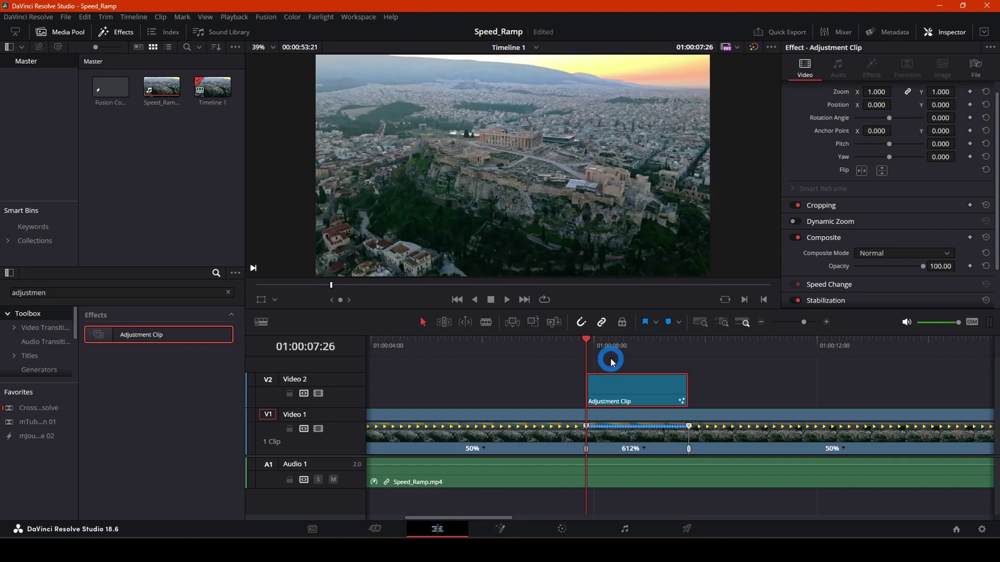
pyautogui.moveTo(580, 344); pyautogui.dragTo(575, 342)
pyautogui.press('space')
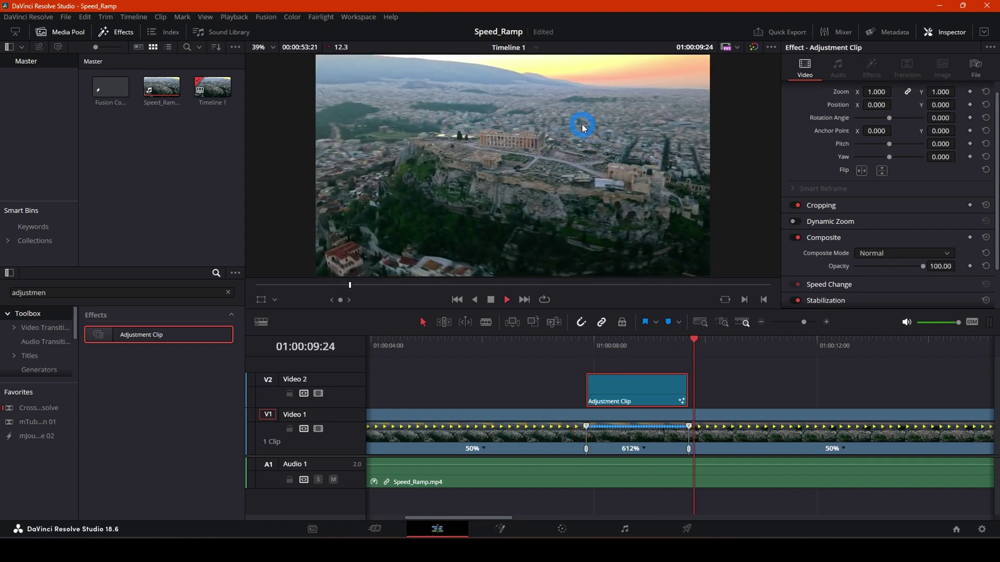
pyautogui.press('space')
pyautogui.moveTo(695, 366)
pyautogui.mouseDown()
pyautogui.moveTo(636, 350)
pyautogui.moveTo(694, 348)
pyautogui.moveTo(576, 348)
pyautogui.moveTo(677, 363)
pyautogui.mouseUp()
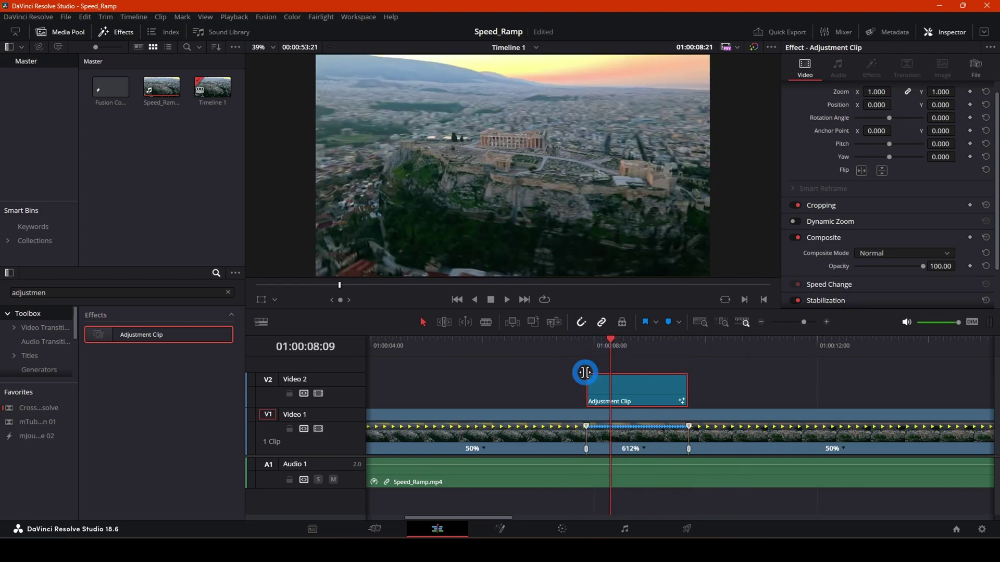
# - Add a short fade-in and a short fade-out to the adjustment clip on Video 2, and play its start from 01:00:07:26
pyautogui.click(589, 381)
pyautogui.moveTo(588, 375); pyautogui.dragTo(597, 375)
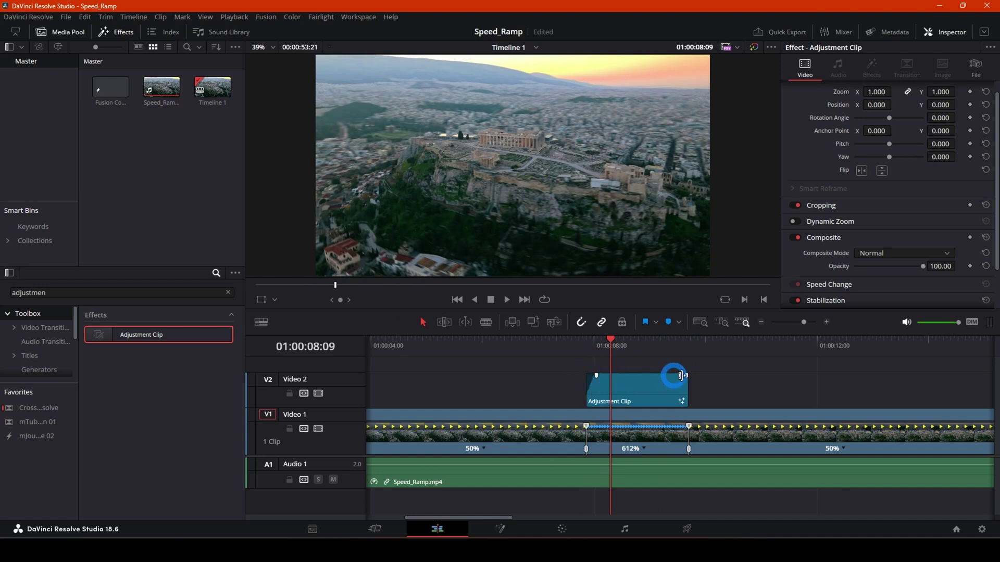
pyautogui.moveTo(687, 375); pyautogui.dragTo(683, 375)
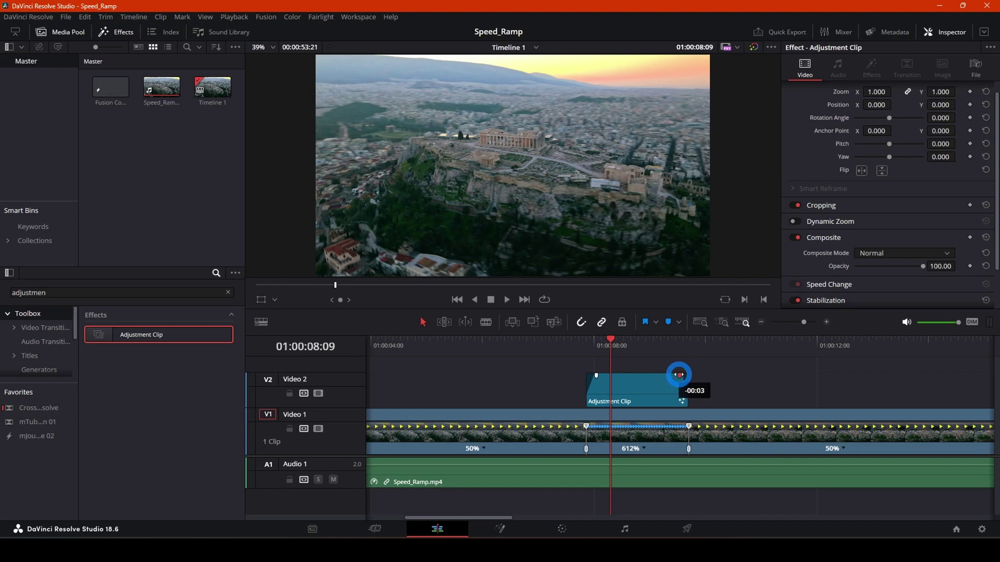
pyautogui.moveTo(597, 375); pyautogui.dragTo(597, 375)
pyautogui.click(589, 347)
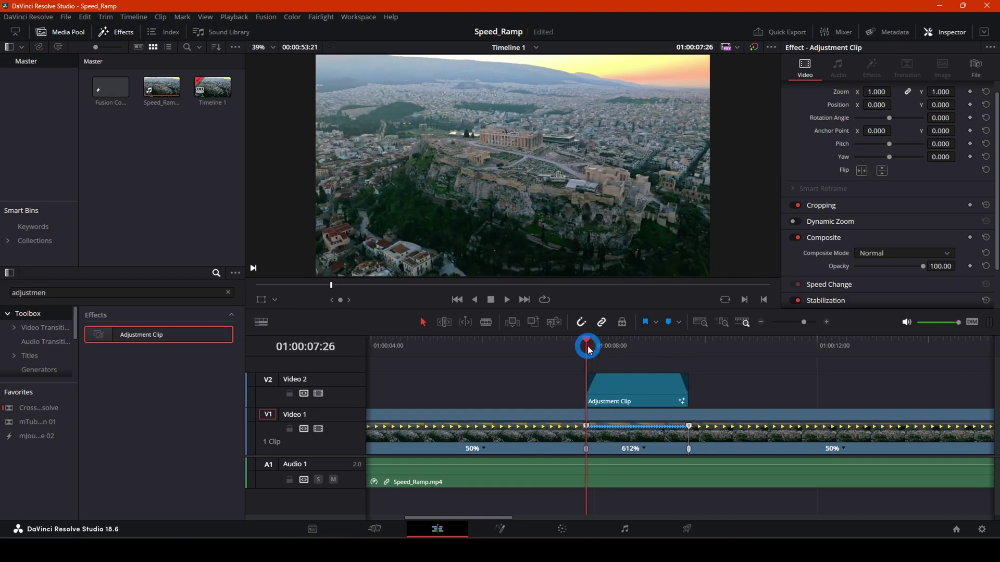
pyautogui.press('space')
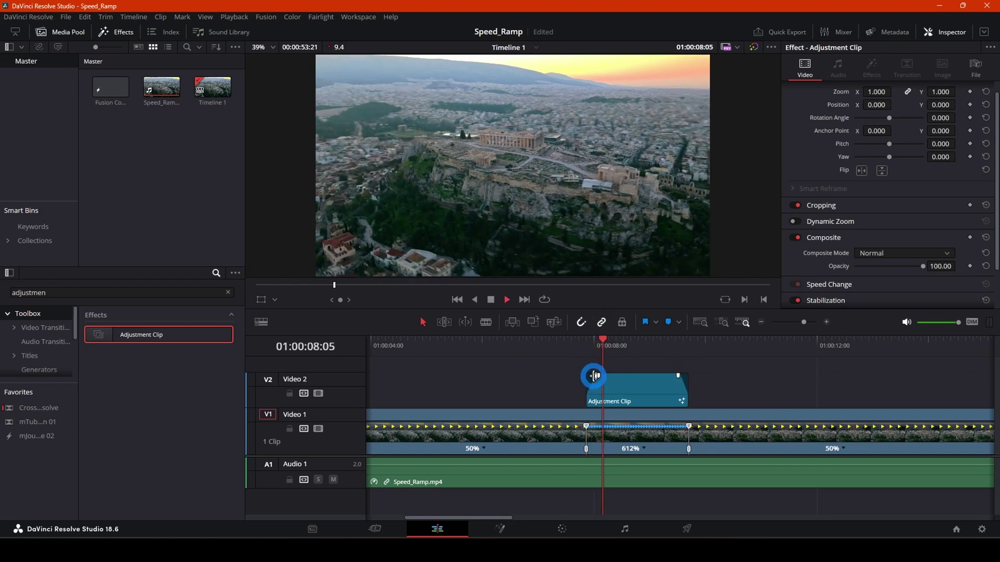
pyautogui.press('space')
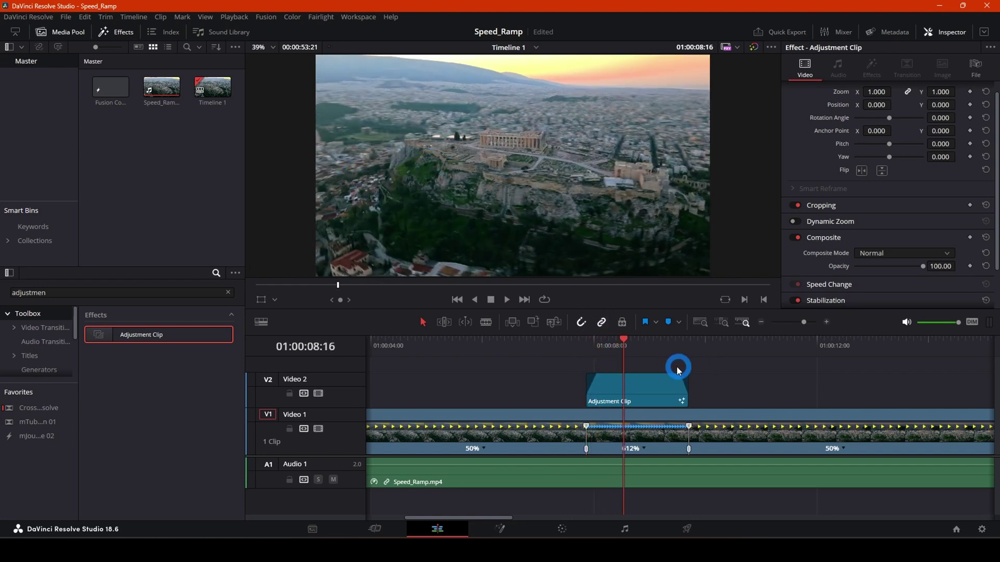
# - Lengthen the adjustment clip's fade-out and fade-in, play the fast segment, and park the playhead at 01:00:09:11
pyautogui.moveTo(677, 375)
pyautogui.mouseDown()
pyautogui.moveTo(689, 375)
pyautogui.moveTo(666, 375)
pyautogui.mouseUp()
pyautogui.moveTo(599, 375); pyautogui.dragTo(610, 375)
pyautogui.click(589, 350)
pyautogui.press('space')
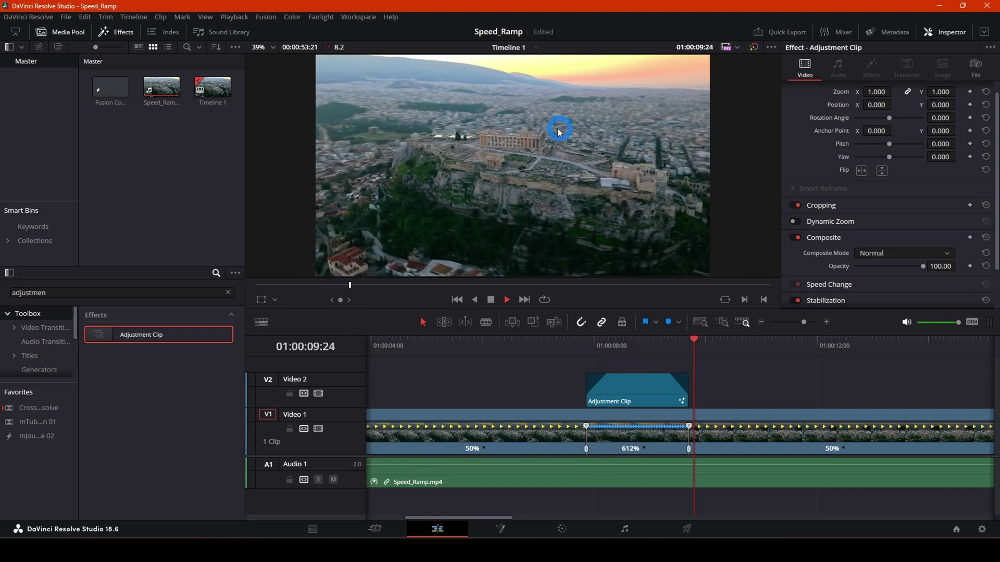
pyautogui.click(670, 343)
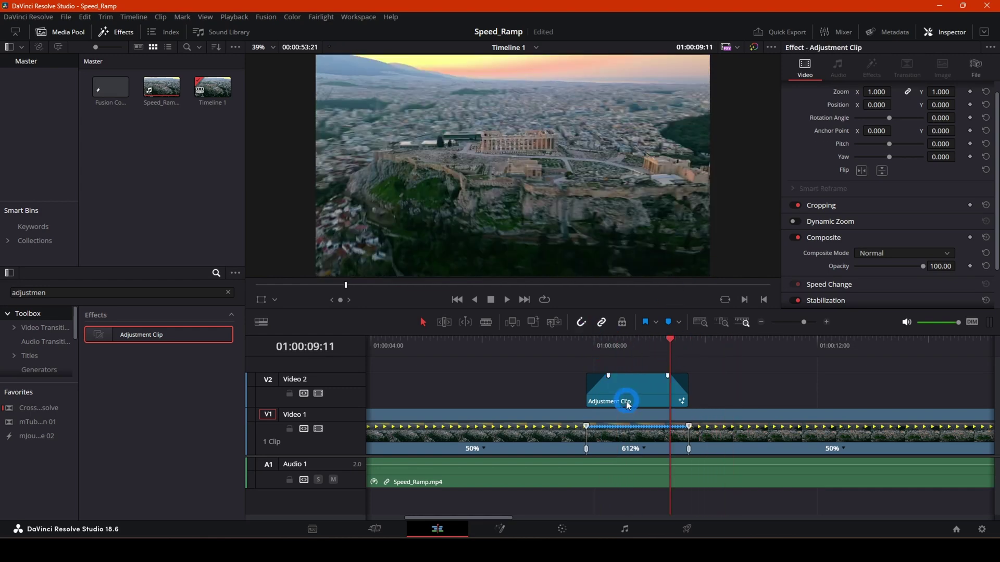
# - Show the drone clip's retime curve and compare the fast segment's speed ramps with the adjustment clip's fades
pyautogui.rightClick(558, 427)
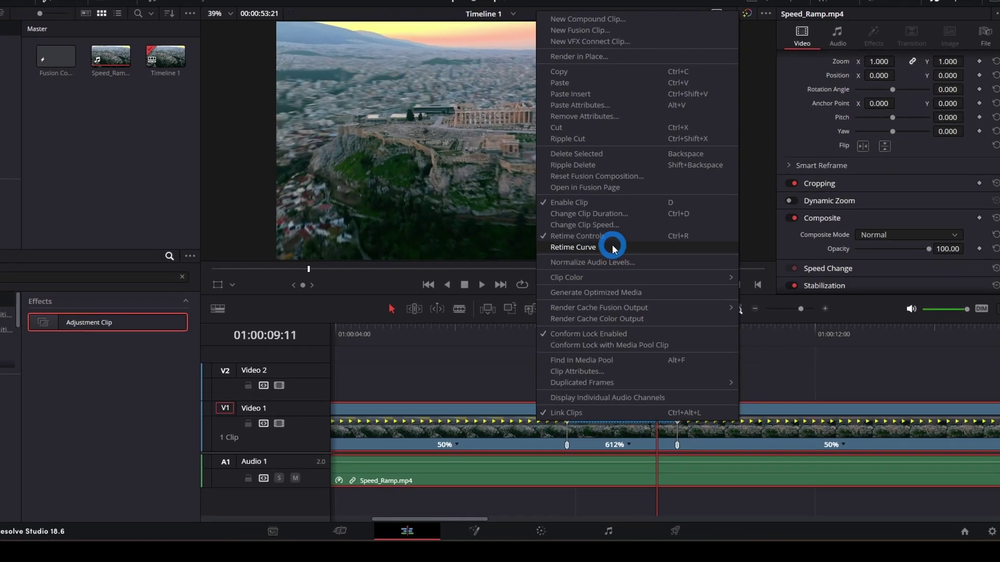
pyautogui.click(644, 290)
pyautogui.scroll(-2, 532, 367)
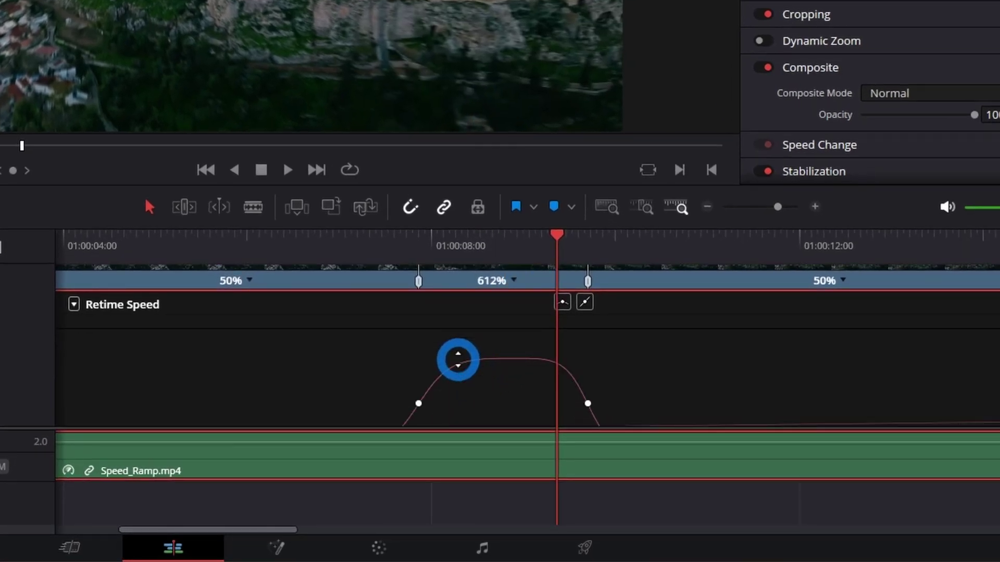
pyautogui.scroll(2, 500, 359)
pyautogui.scroll(3, 480, 344)
pyautogui.scroll(-6, 456, 282)
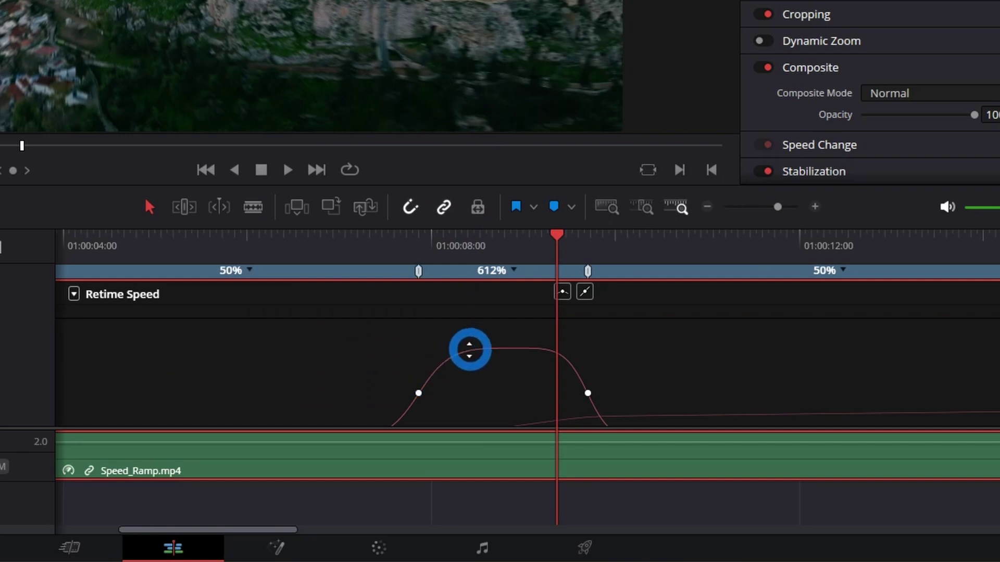
pyautogui.scroll(2, 470, 346)
pyautogui.scroll(2, 474, 297)
pyautogui.scroll(-5, 536, 267)
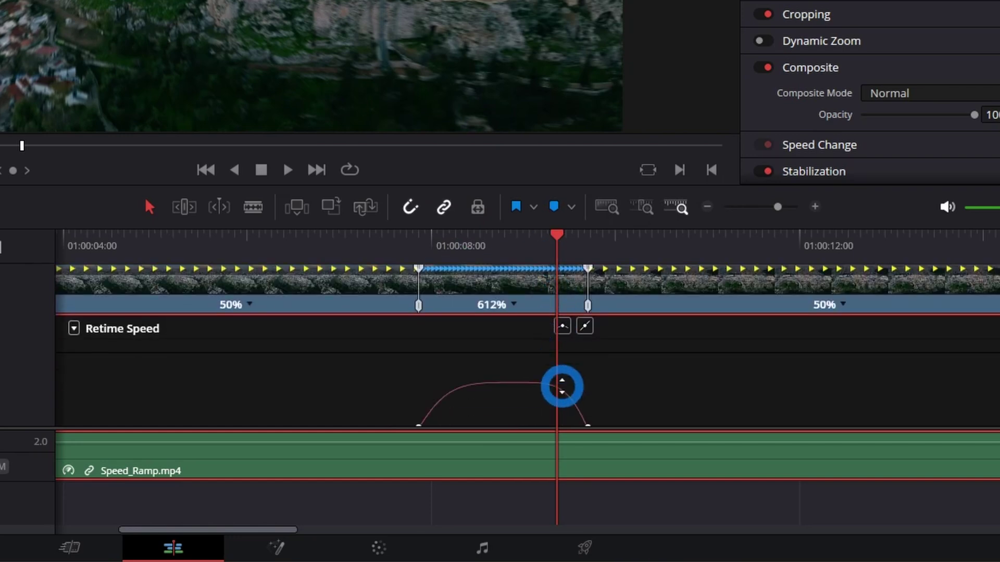
pyautogui.scroll(4, 562, 328)
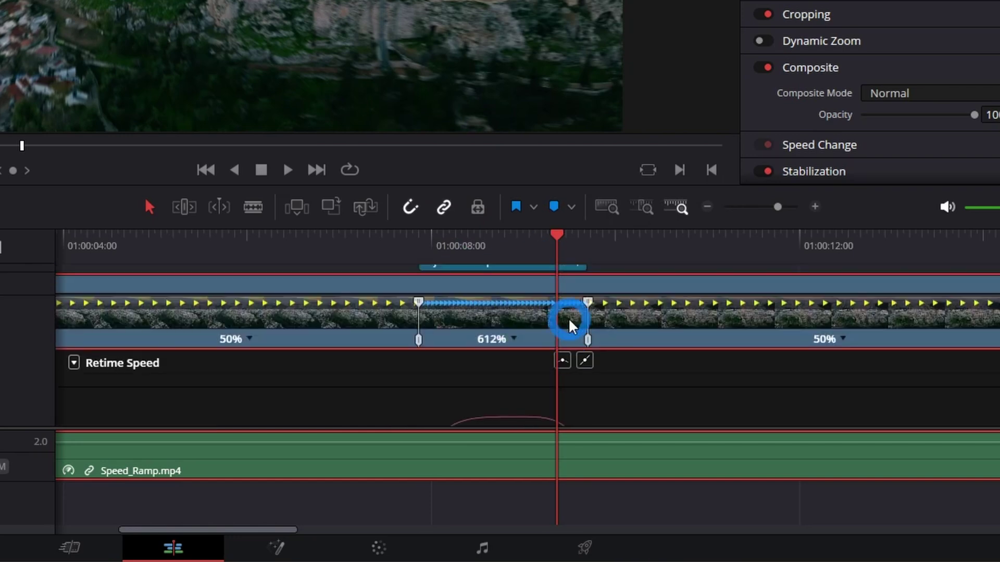
pyautogui.scroll(-5, 553, 302)
pyautogui.scroll(5, 551, 388)
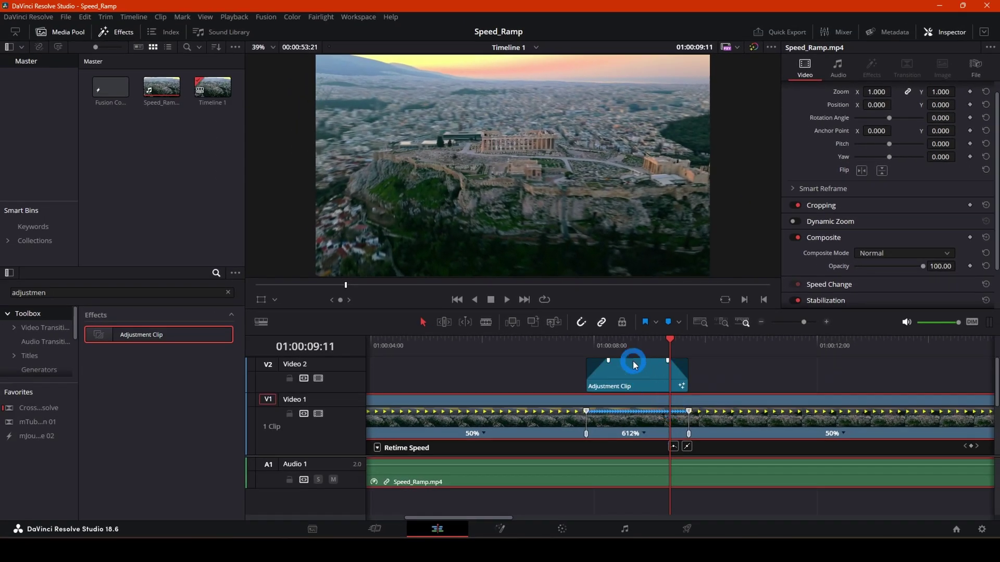
# - Hide the retime curve of the drone clip on Video 1
pyautogui.click(633, 363)
pyautogui.click(627, 411)
pyautogui.rightClick(556, 411)
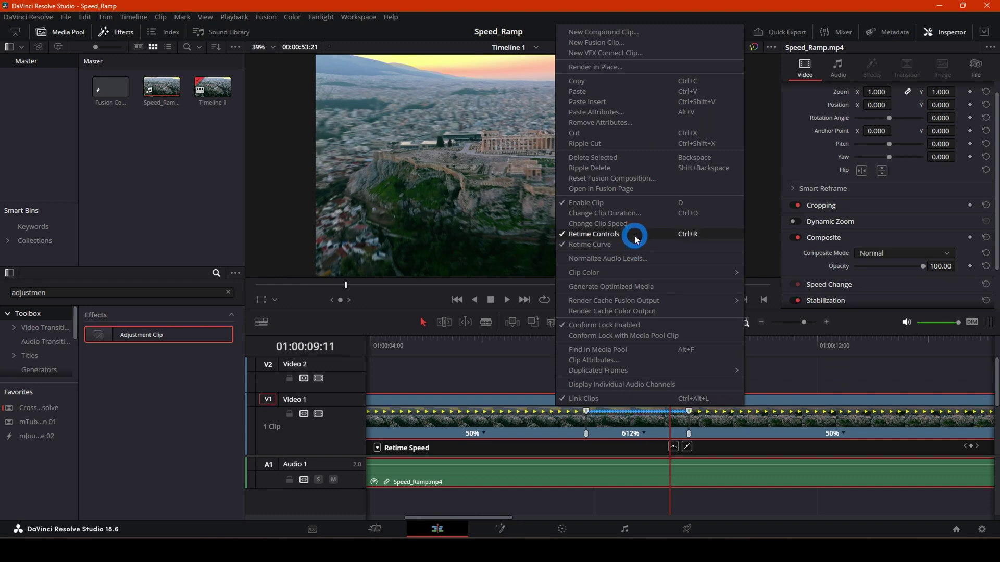
pyautogui.click(632, 245)
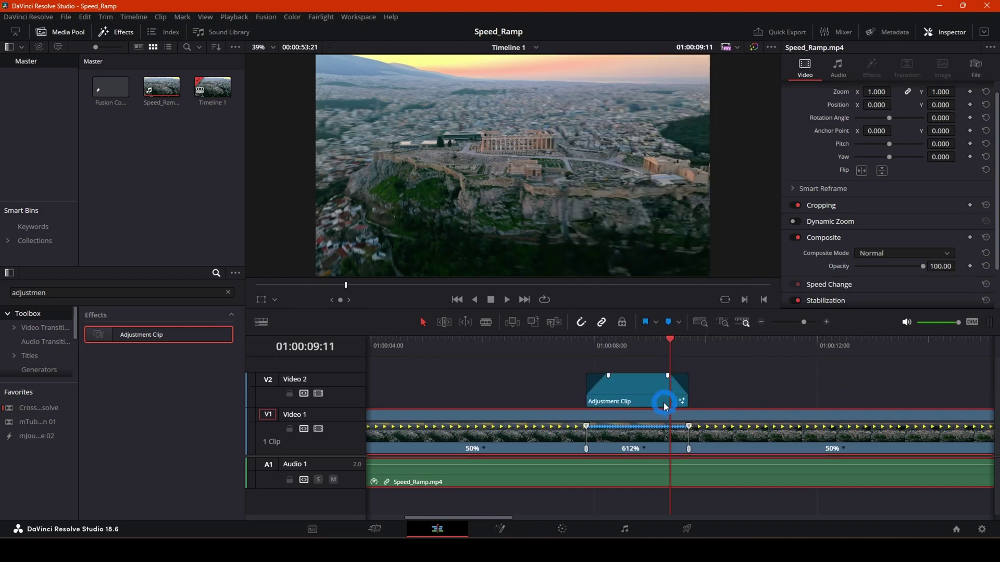
# - Open the Video 2 adjustment clip in Fusion at 01:00:08:24 and delete its MotionBlur1 node
pyautogui.click(606, 343)
pyautogui.moveTo(606, 345); pyautogui.dragTo(641, 348)
pyautogui.click(628, 386)
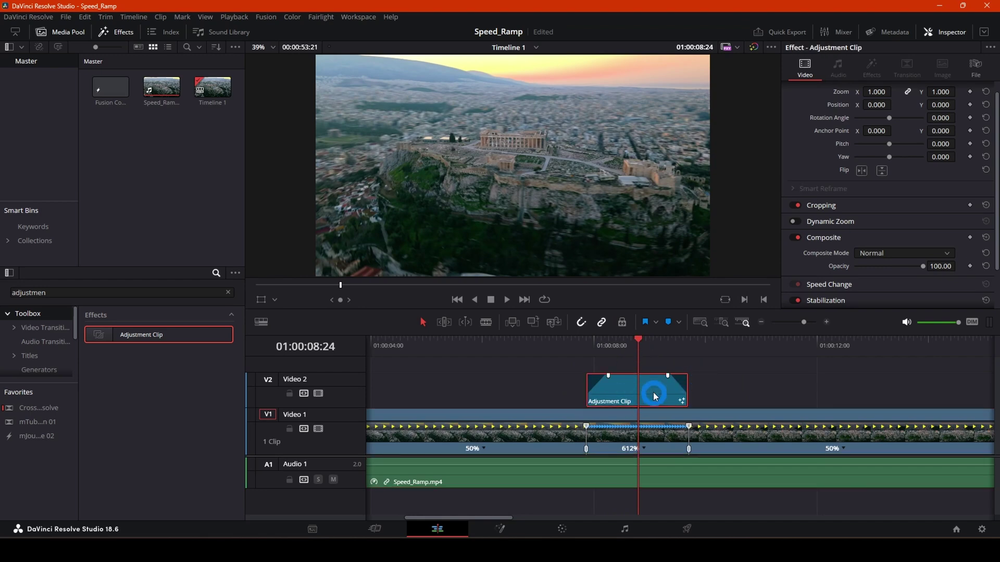
pyautogui.click(499, 528)
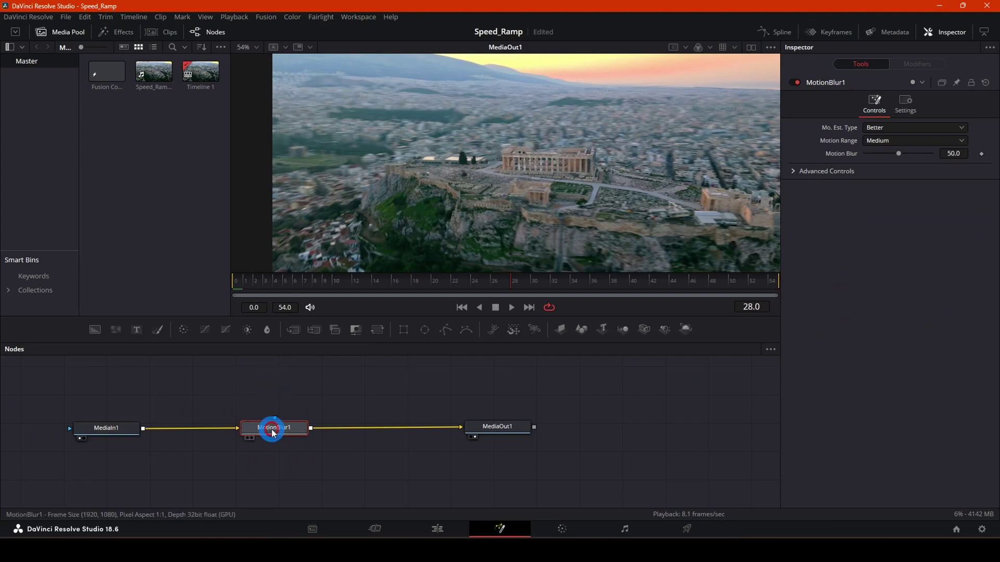
pyautogui.press('Delete')
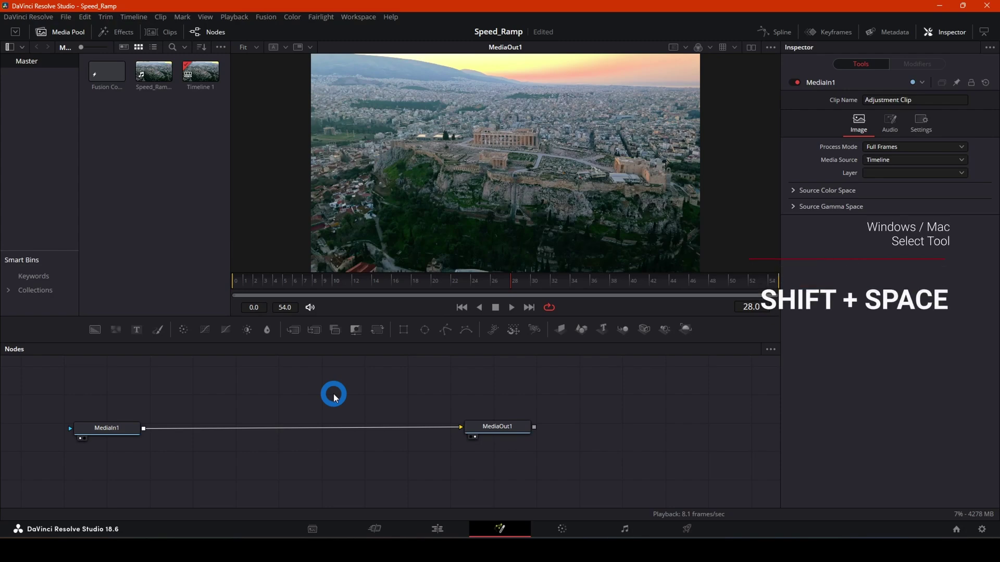
# - Add an Optical Flow node between MediaIn1 and MediaOut1, placing it close to MediaIn1
pyautogui.hotkey('shift', 'space')
pyautogui.write('optical')
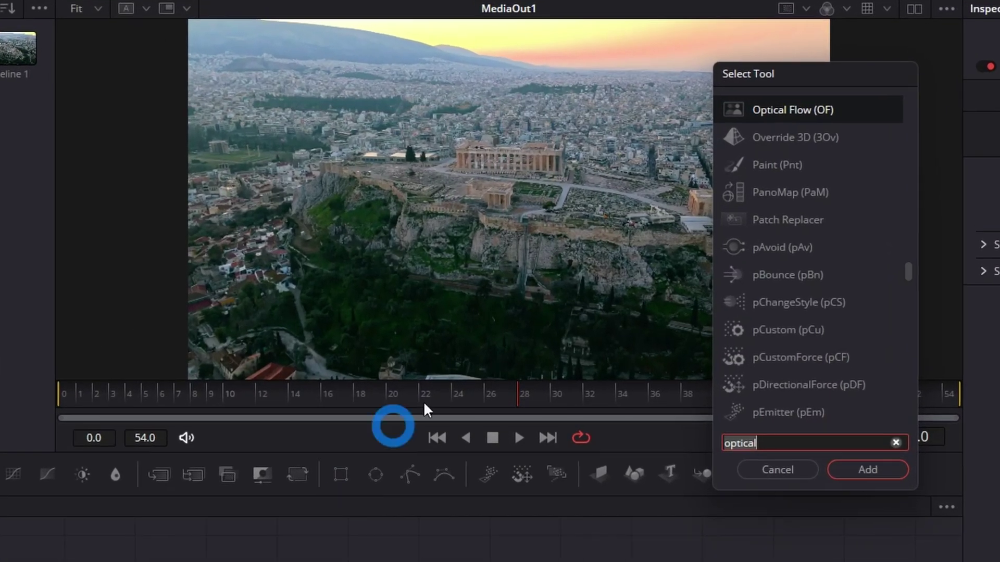
pyautogui.click(765, 113)
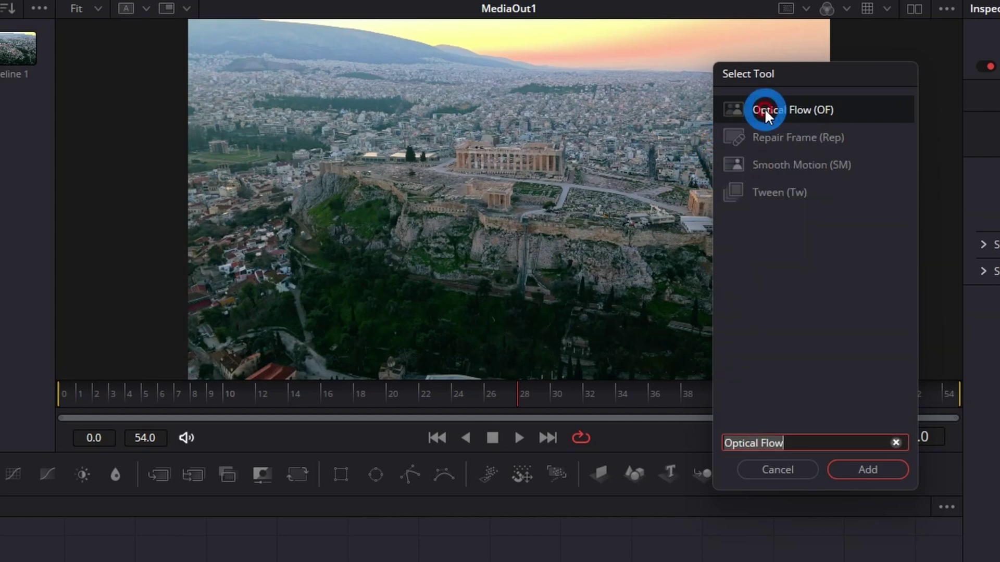
pyautogui.click(867, 471)
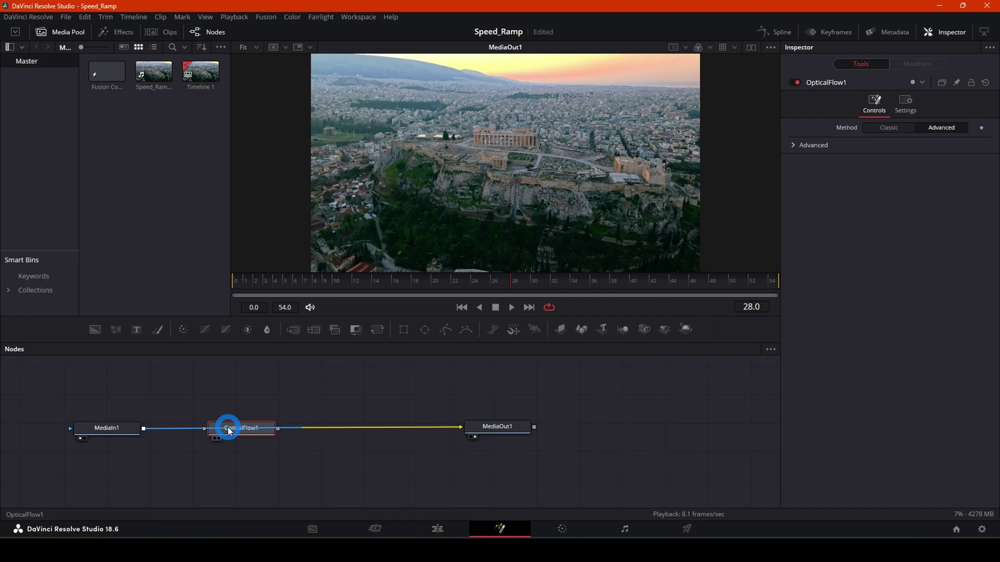
pyautogui.moveTo(228, 428); pyautogui.dragTo(197, 430)
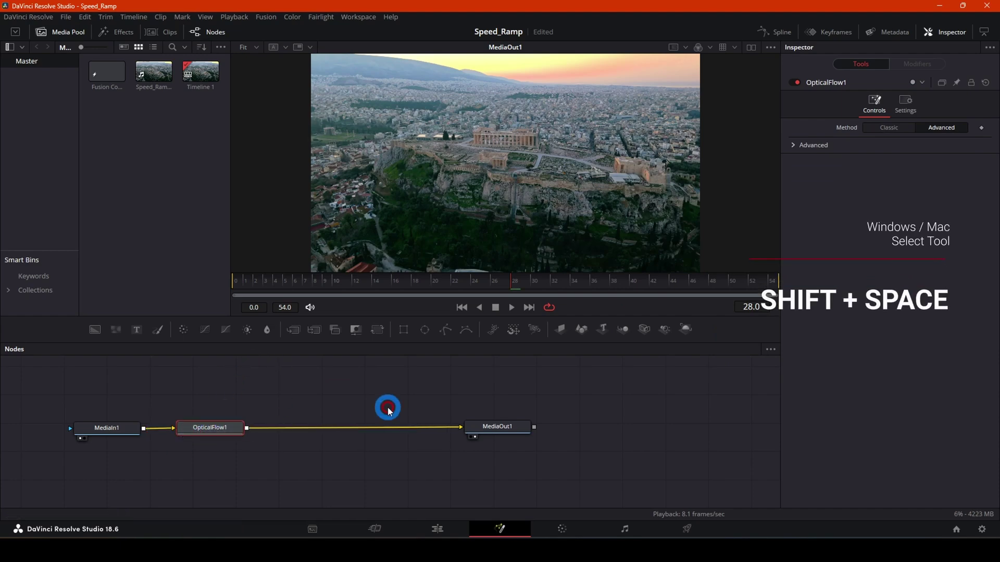
# - Add a Vector Motion Blur node between OpticalFlow1 and MediaOut1, set its scale to 2.0, and preview the blur at frame 18
pyautogui.hotkey('shift', 'space')
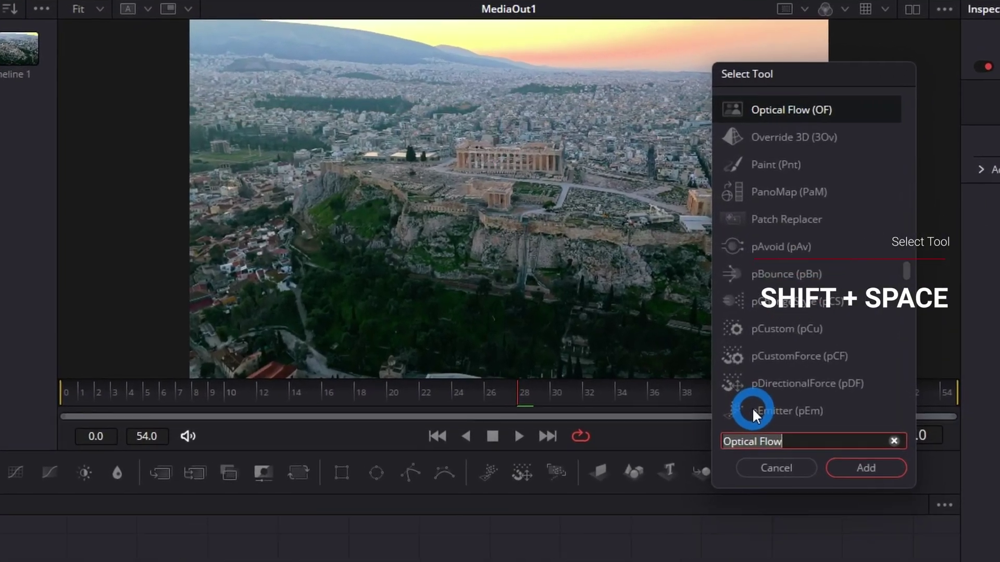
pyautogui.write('vector')
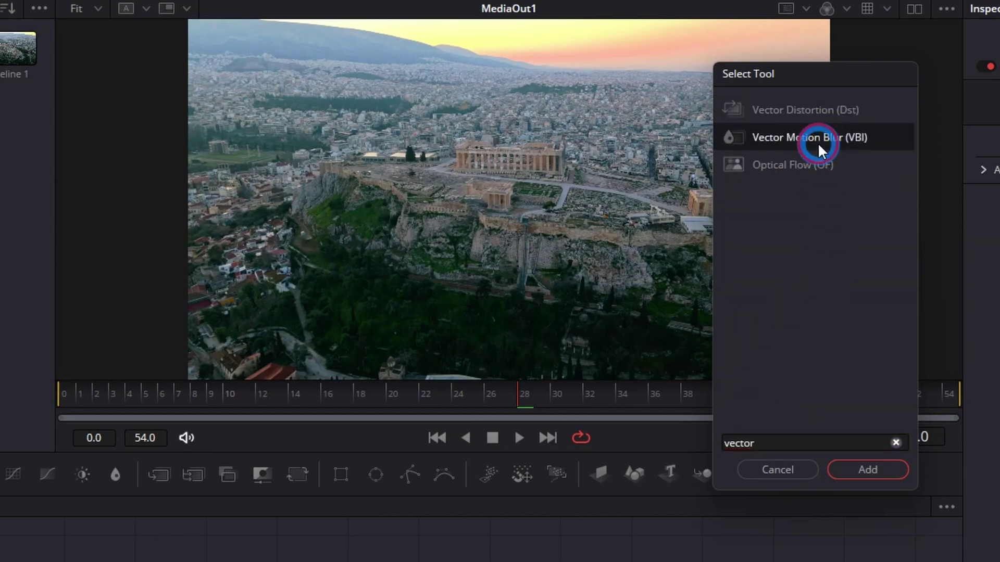
pyautogui.click(822, 142)
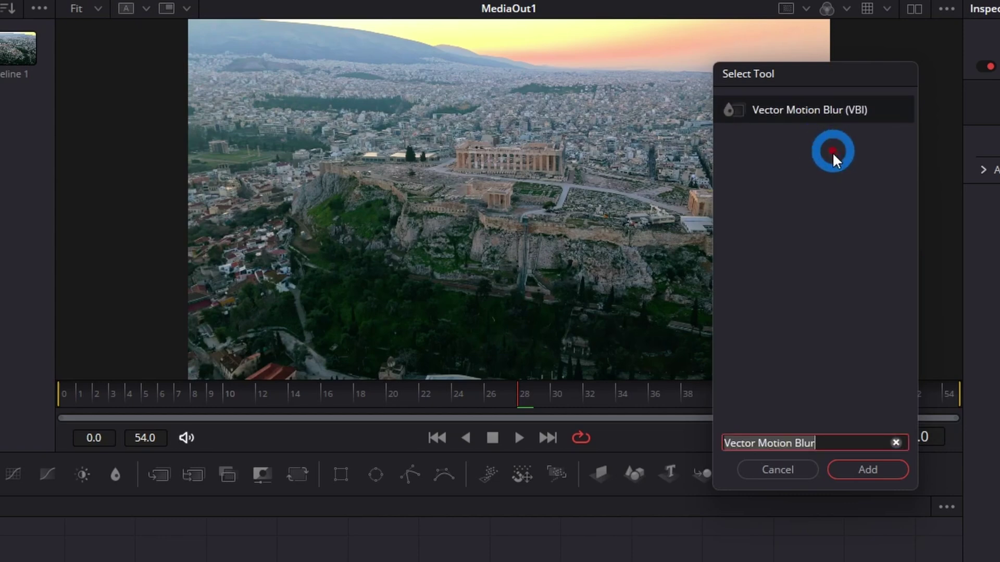
pyautogui.click(867, 470)
pyautogui.moveTo(309, 424); pyautogui.dragTo(345, 424)
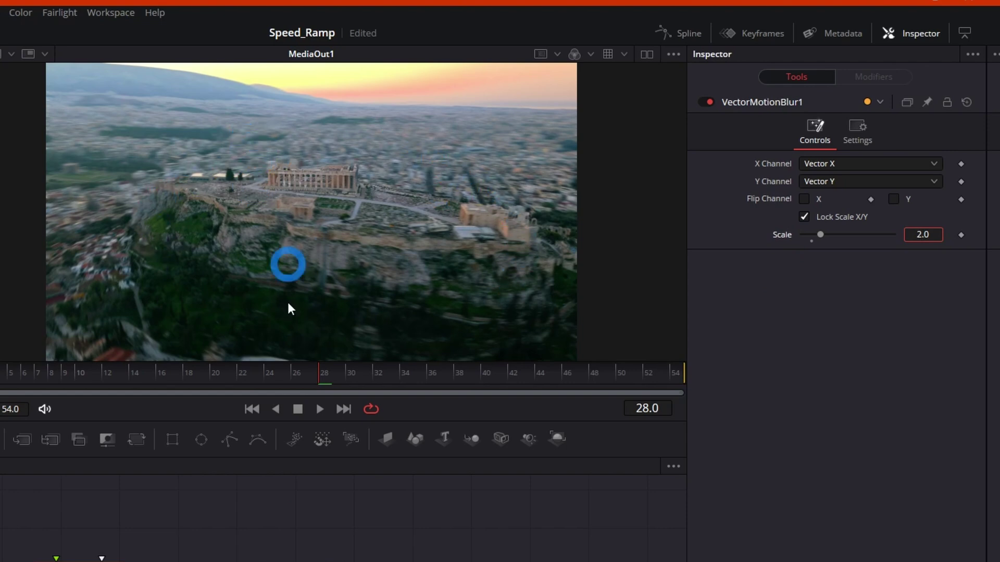
pyautogui.moveTo(324, 382); pyautogui.dragTo(239, 387)
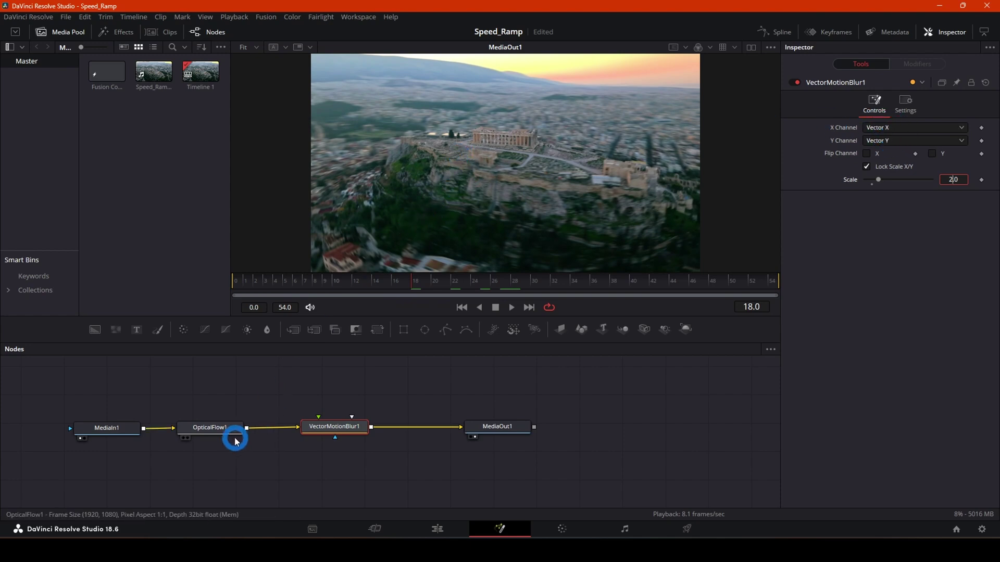
pyautogui.moveTo(328, 430); pyautogui.dragTo(339, 431)
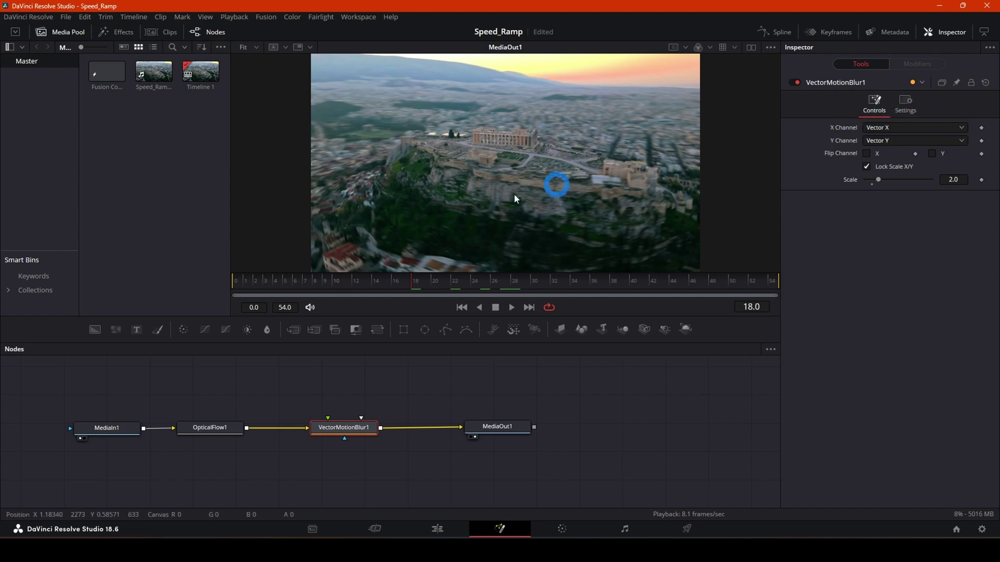
# - Try the Classic method with a smoothness of 54.02 on the OpticalFlow1 node and reset the node's settings
pyautogui.click(210, 428)
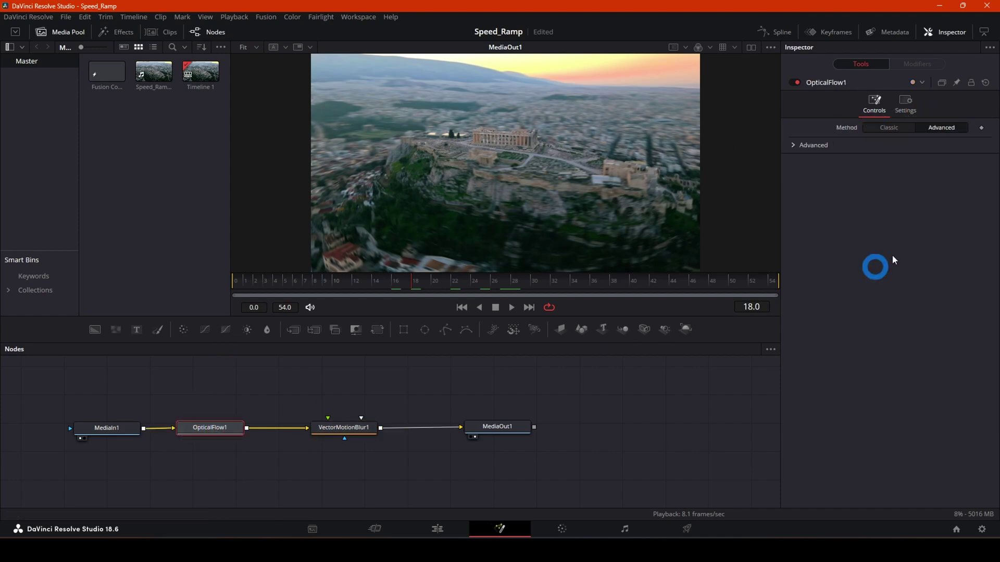
pyautogui.click(890, 130)
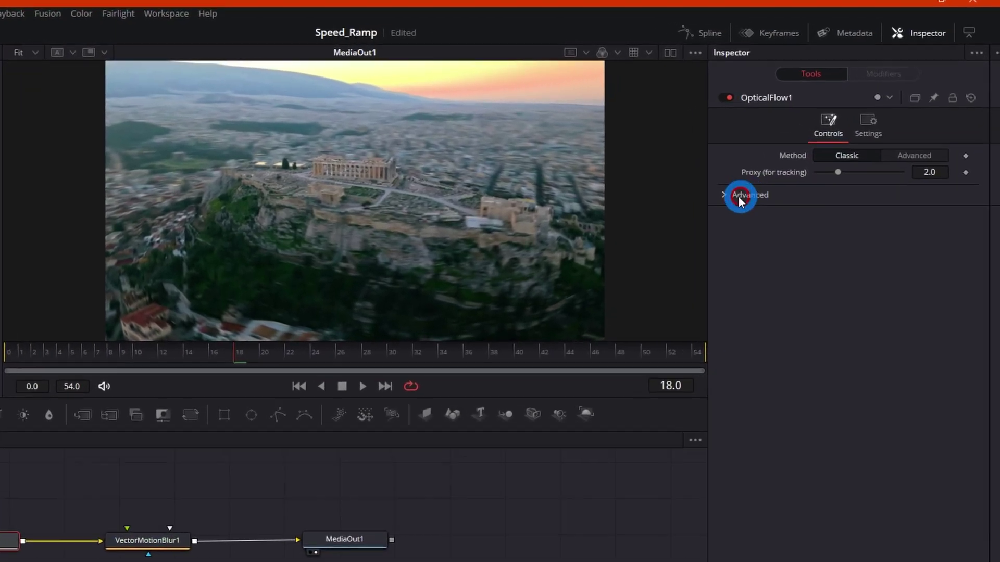
pyautogui.click(795, 158)
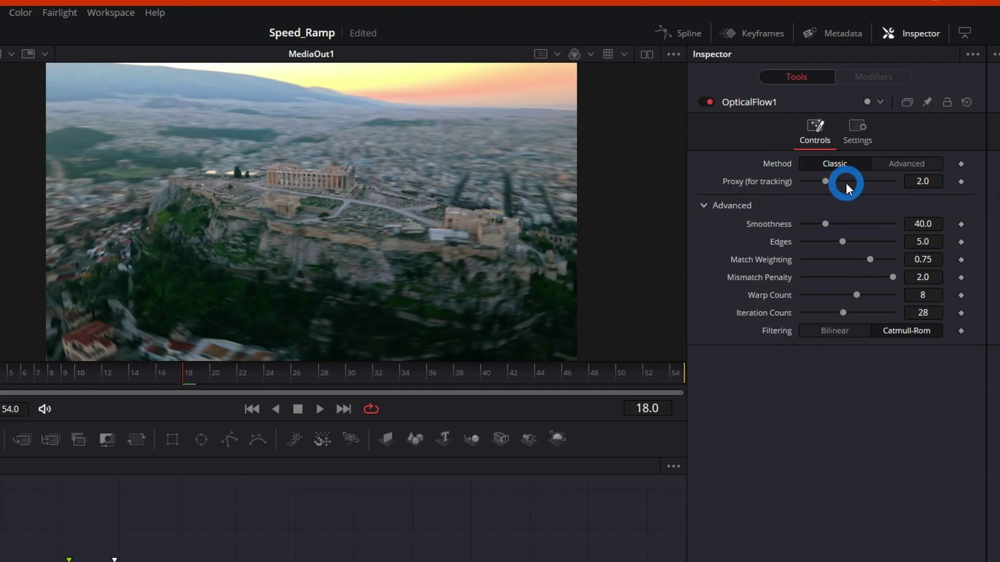
pyautogui.moveTo(826, 224); pyautogui.dragTo(842, 224)
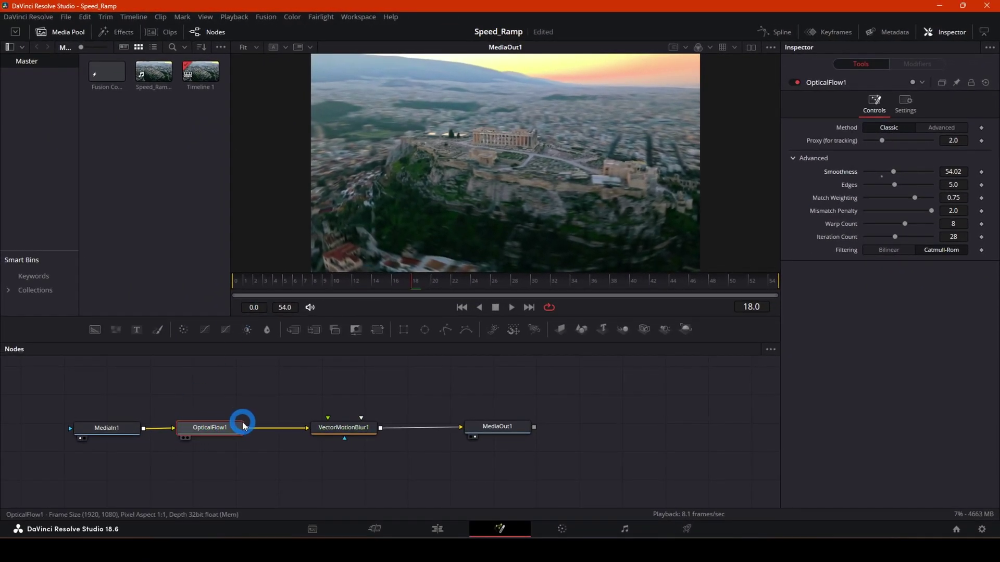
pyautogui.click(986, 84)
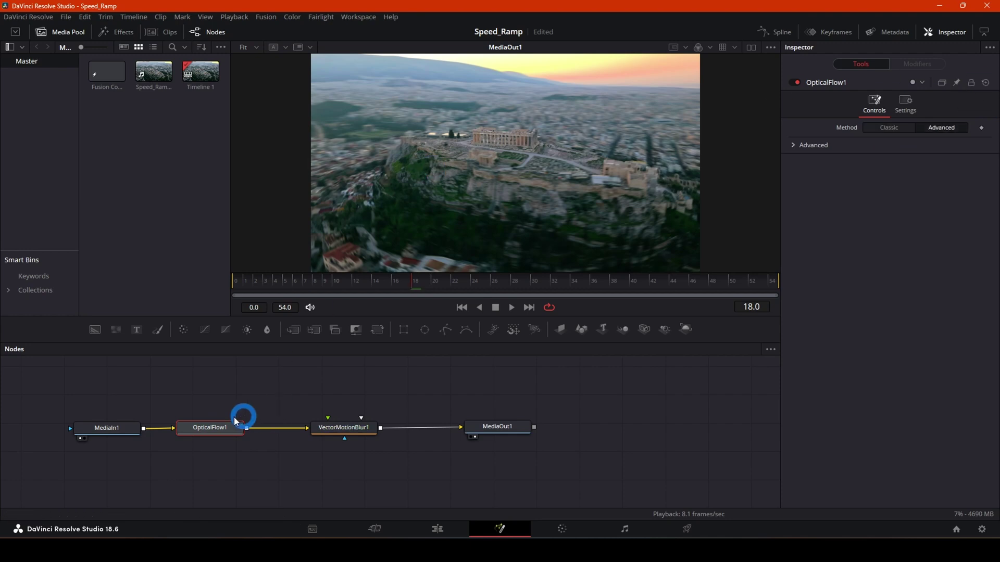
# - Compare the image with and without optical flow by pulling OpticalFlow1 out of the node chain and reinserting it before VectorMotionBlur1
pyautogui.moveTo(212, 431); pyautogui.dragTo(232, 434)
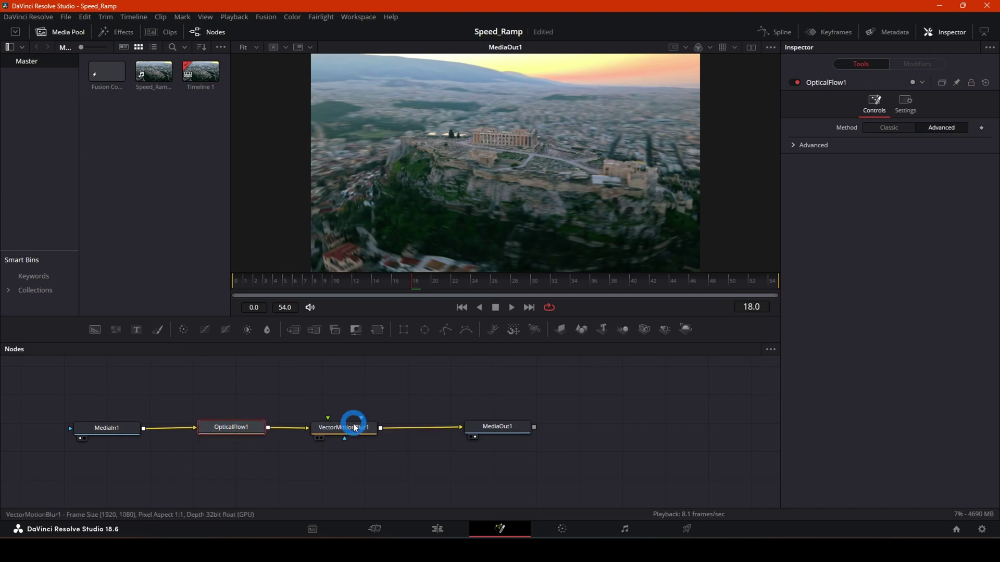
pyautogui.moveTo(337, 429)
pyautogui.mouseDown()
pyautogui.moveTo(352, 428)
pyautogui.moveTo(343, 431)
pyautogui.mouseUp()
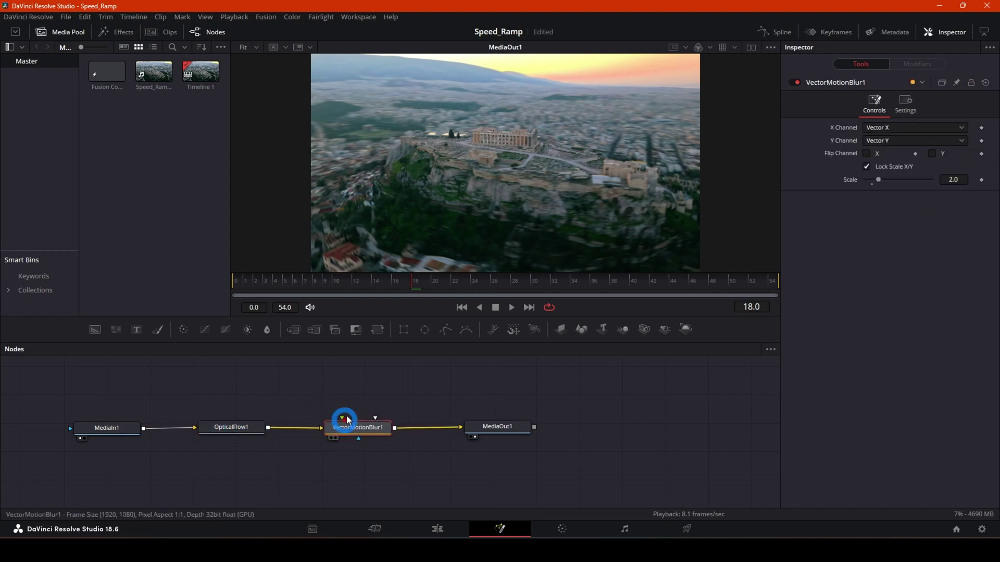
pyautogui.moveTo(233, 431); pyautogui.dragTo(241, 395)
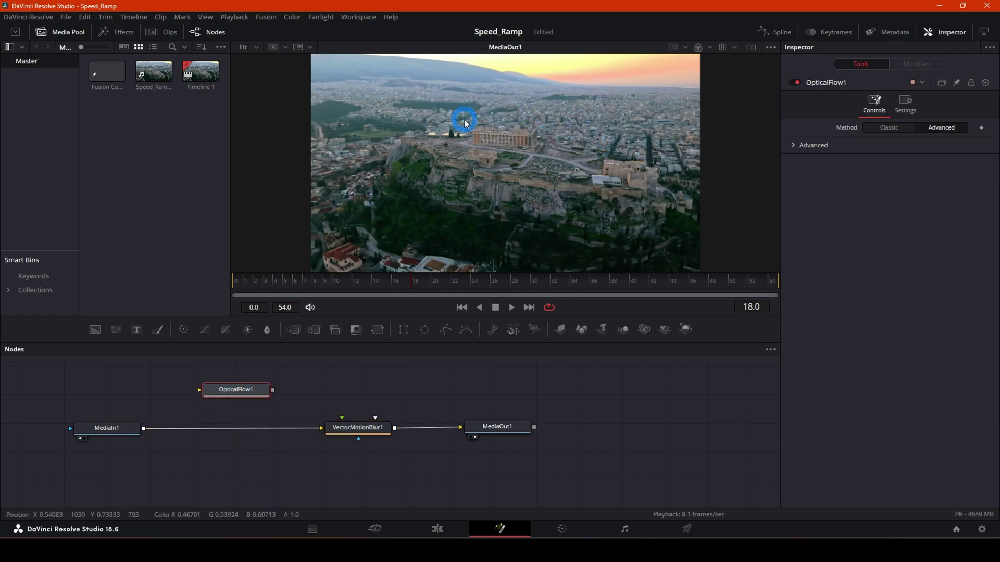
pyautogui.moveTo(250, 393); pyautogui.dragTo(248, 430)
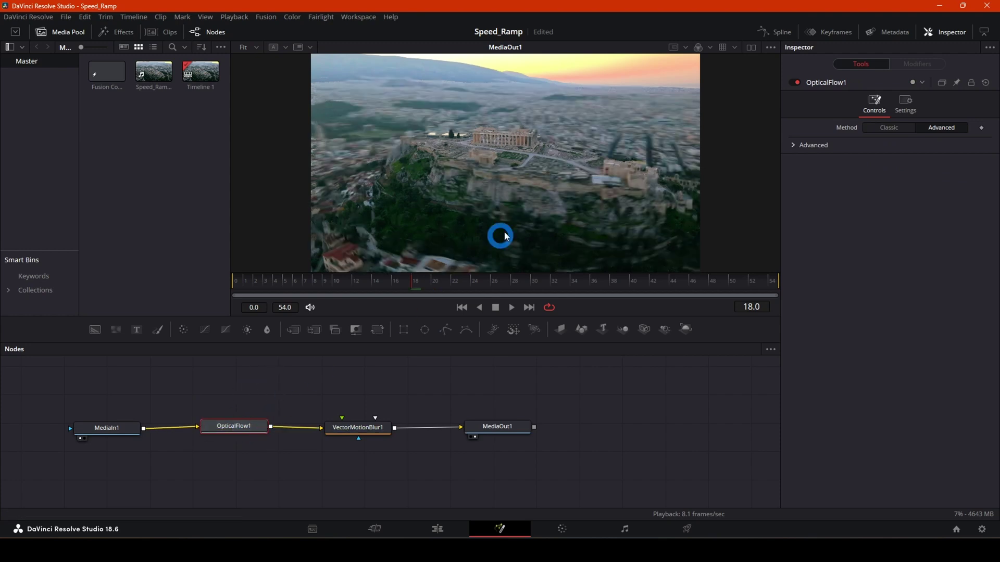
pyautogui.moveTo(357, 433); pyautogui.dragTo(359, 432)
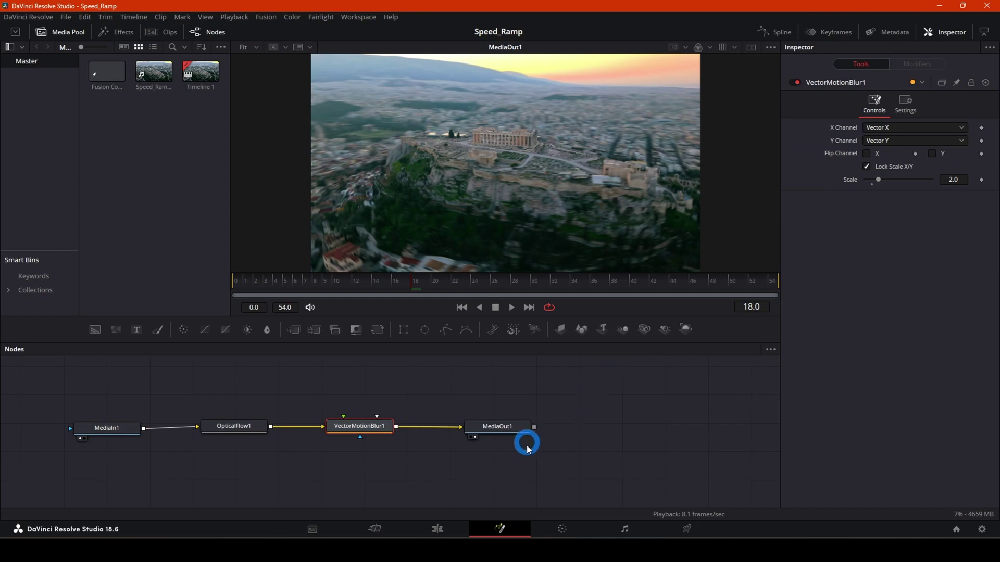
# - Return to the Edit page, disable the adjustment clip on Video 2, and play the first fast segment from 01:00:07:06
pyautogui.click(432, 530)
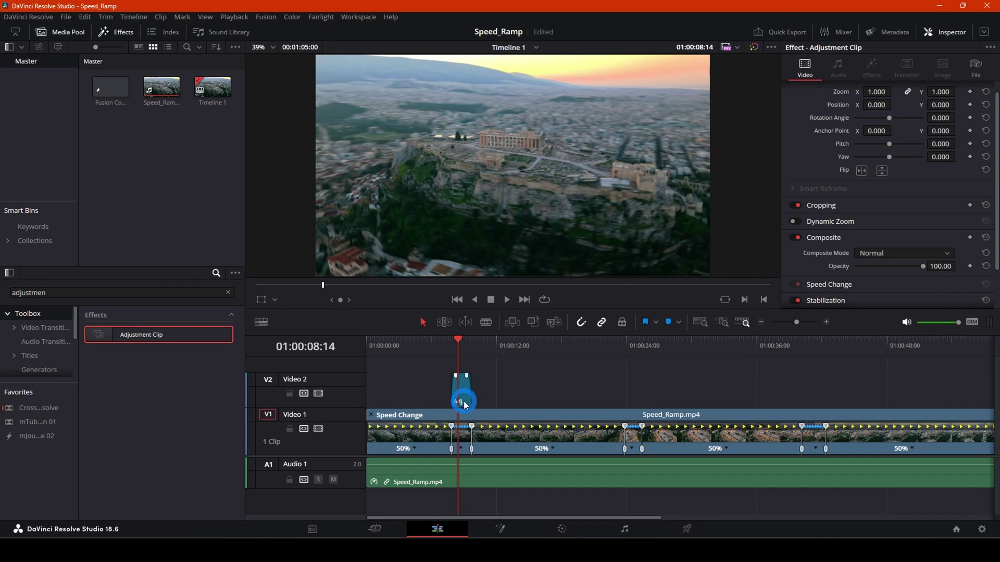
pyautogui.scroll(3, 464, 397)
pyautogui.moveTo(618, 343); pyautogui.dragTo(673, 349)
pyautogui.click(641, 384)
pyautogui.press('d')
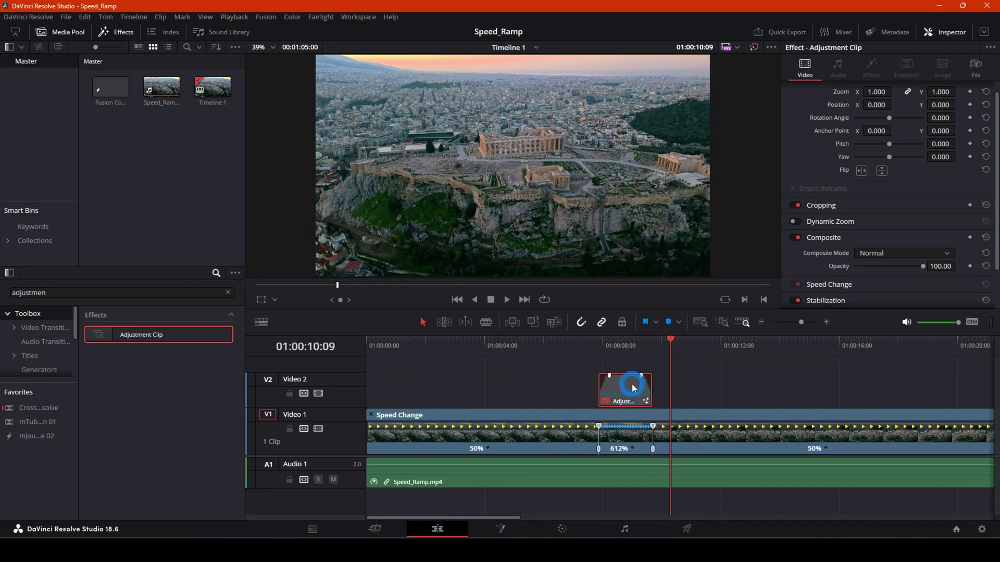
pyautogui.moveTo(657, 347); pyautogui.dragTo(581, 348)
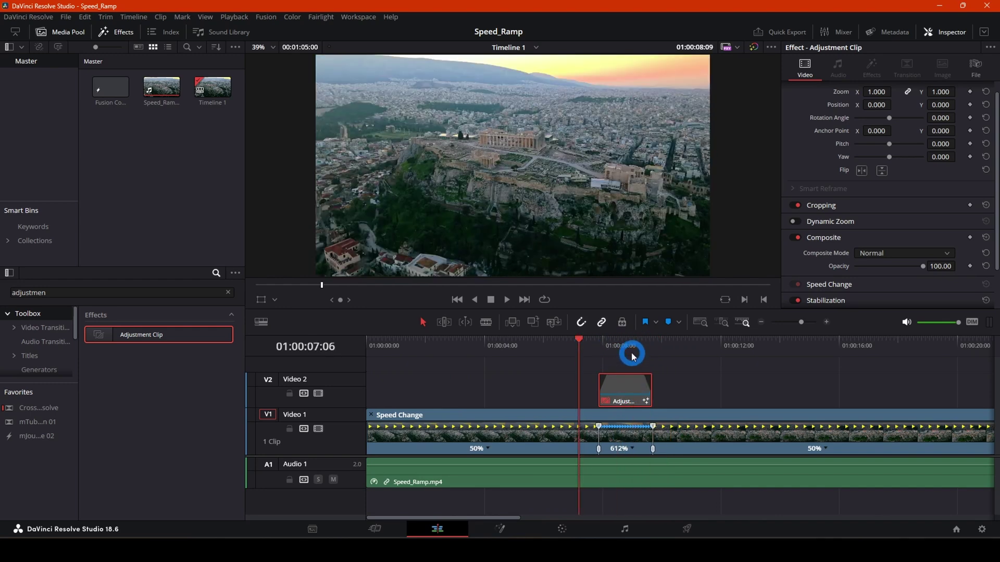
pyautogui.press('space')
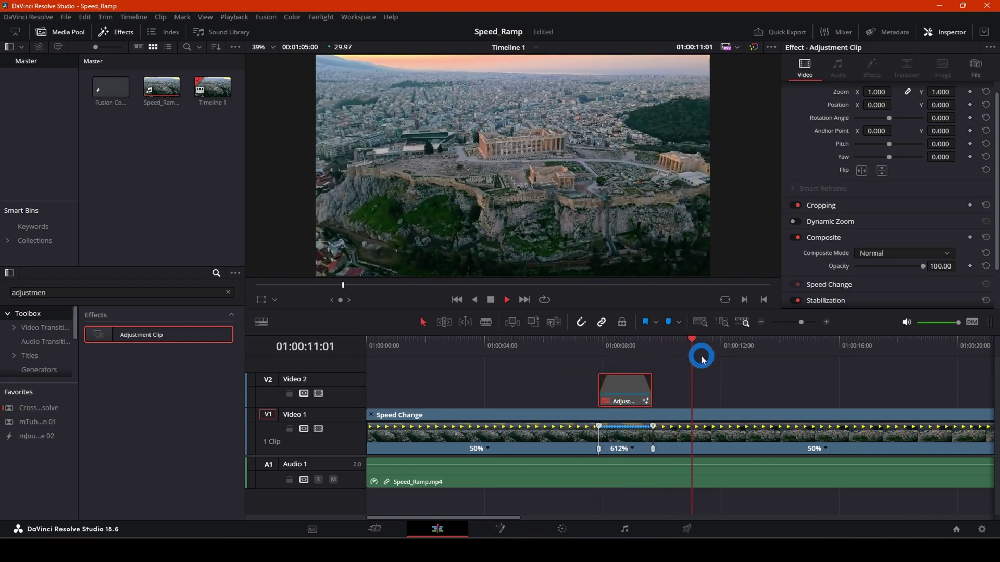
pyautogui.press('space')
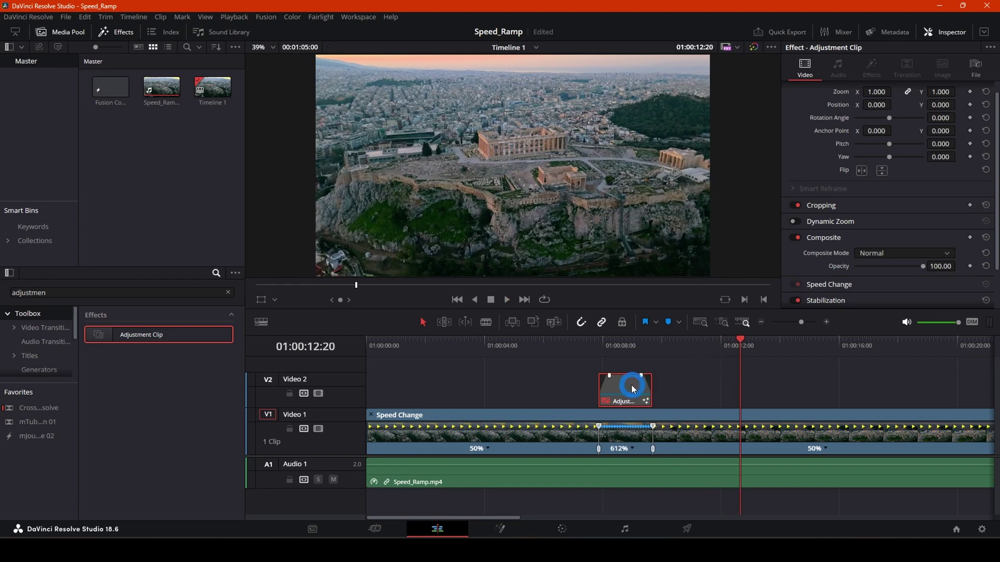
# - Re-enable the adjustment clip on Video 2 and scrub from the first fast segment to 01:00:13:24
pyautogui.press('d')
pyautogui.moveTo(627, 353)
pyautogui.mouseDown()
pyautogui.moveTo(612, 351)
pyautogui.moveTo(637, 354)
pyautogui.mouseUp()
pyautogui.moveTo(628, 354); pyautogui.dragTo(774, 365)
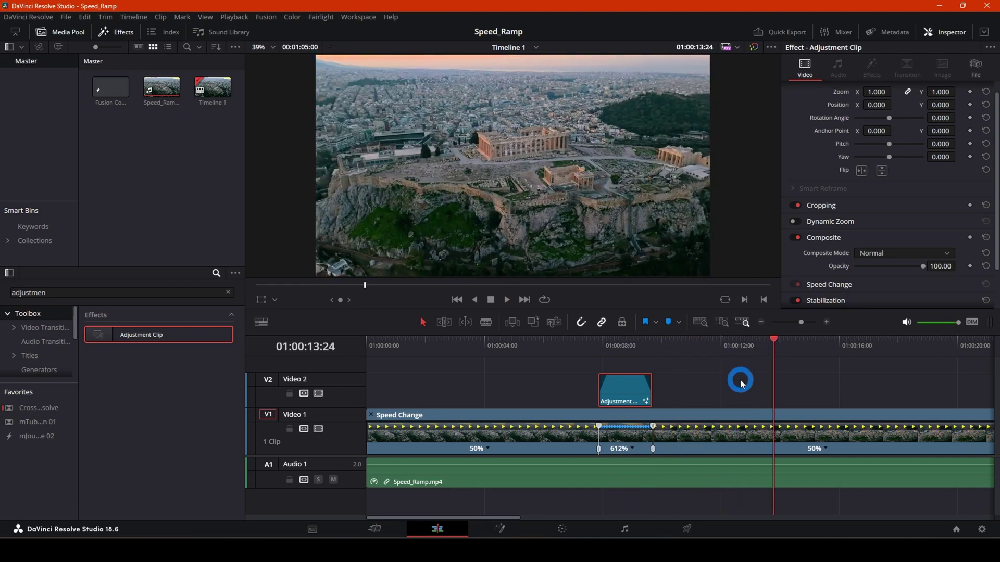
# - Add adjustment clips on Video 2 spanning the second and third fast segments of the drone clip
pyautogui.hscroll(7, 742, 383)
pyautogui.hscroll(3, 740, 383)
pyautogui.click(756, 347)
pyautogui.scroll(-4, 744, 367)
pyautogui.scroll(-2, 744, 366)
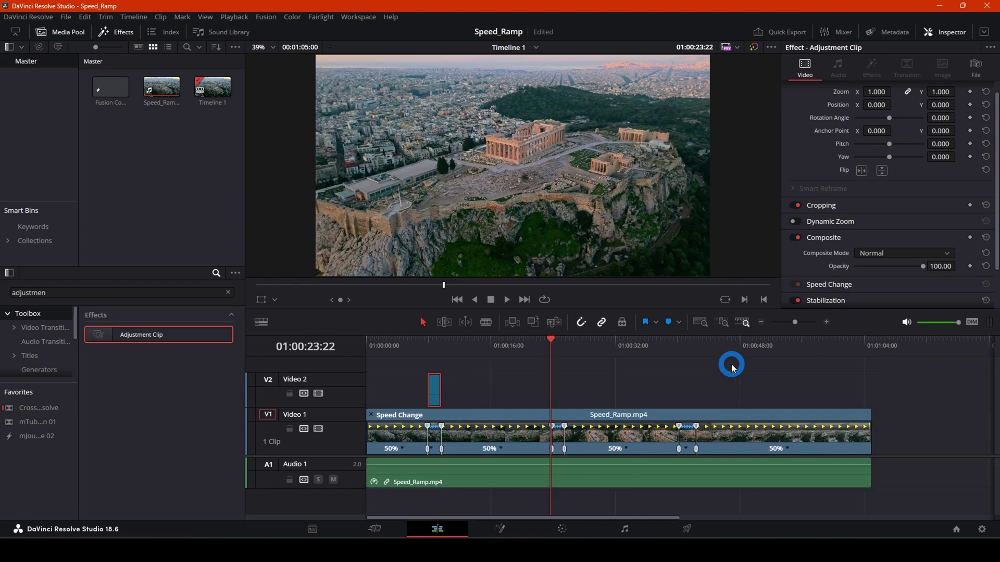
pyautogui.moveTo(145, 339); pyautogui.dragTo(551, 388)
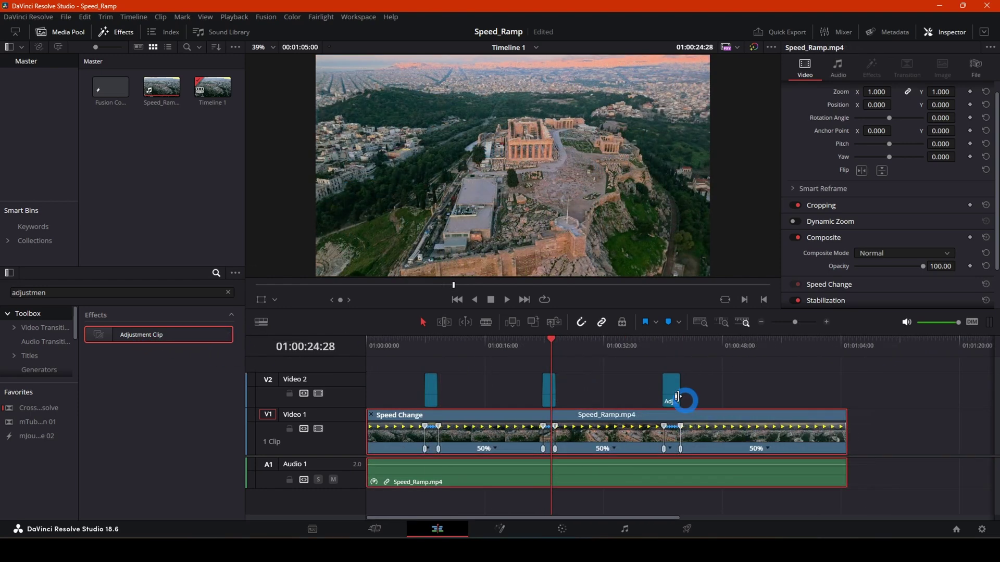
# - Scrub through all three fast segments from 01:00:07:26 to review the motion blur placement, and return the playhead to the timeline start
pyautogui.click(425, 347)
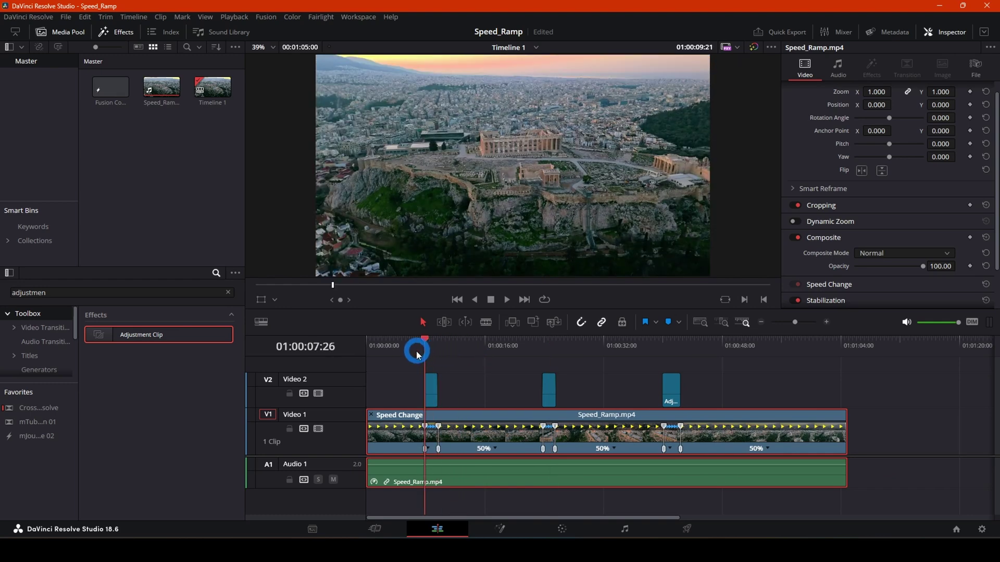
pyautogui.moveTo(418, 352); pyautogui.dragTo(732, 380)
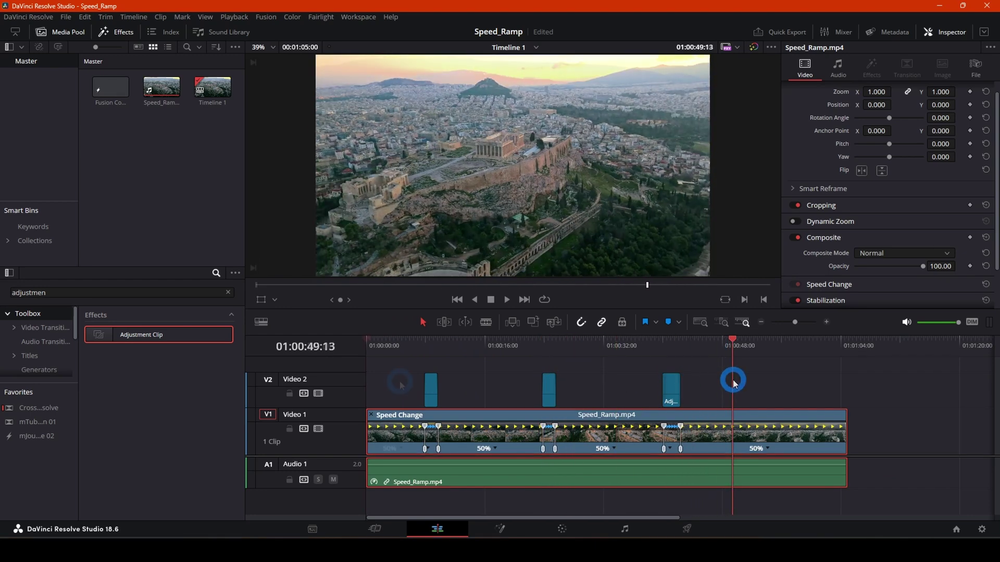
pyautogui.press('Home')
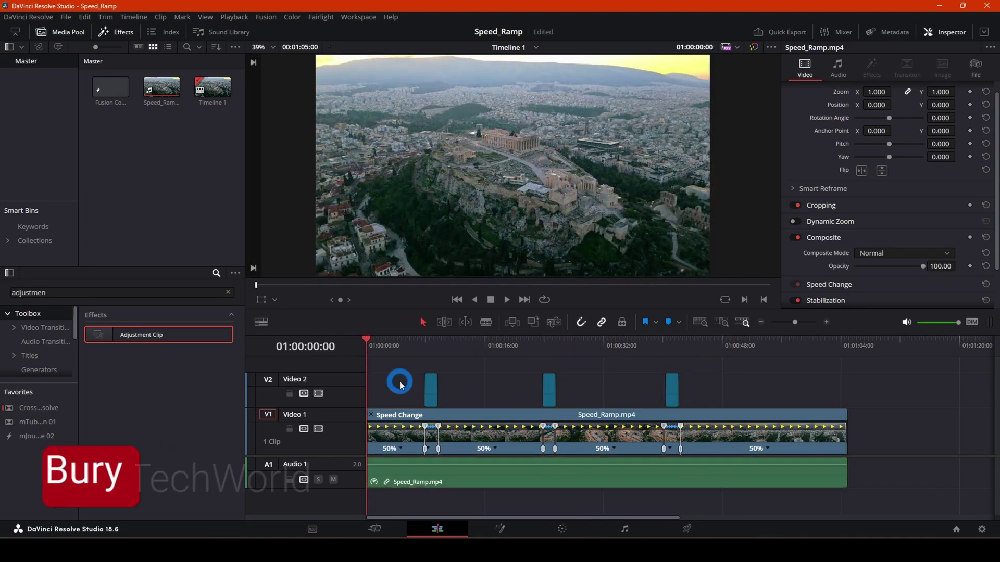